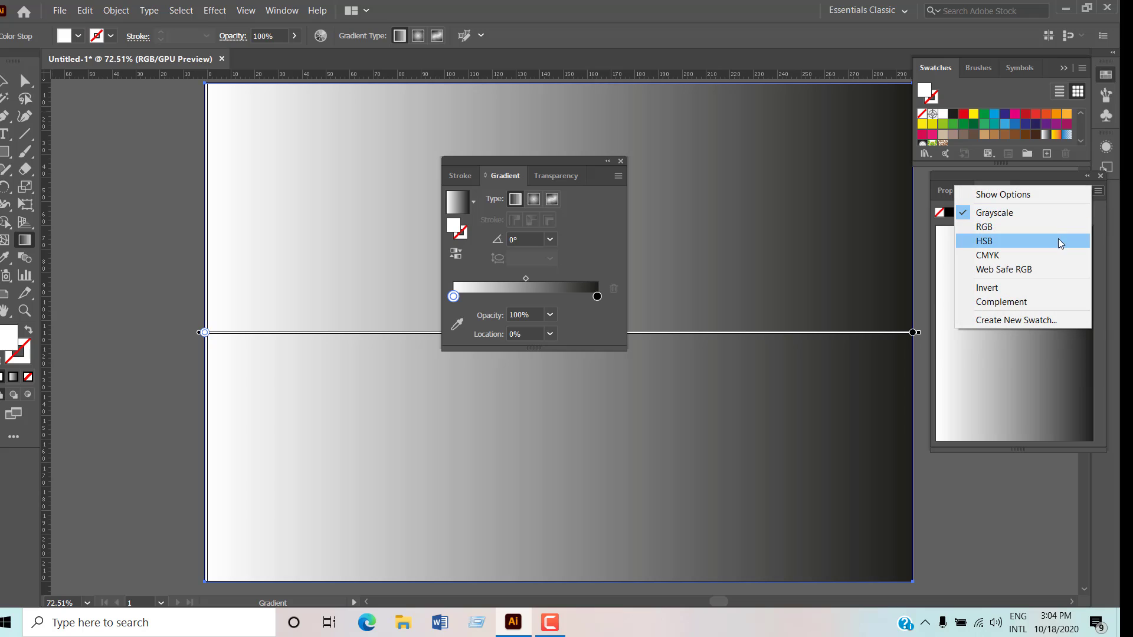
# - Set the first stop of the background rectangle's gradient to black and move its end stop to about 88.78%
pyautogui.click(1057, 228)
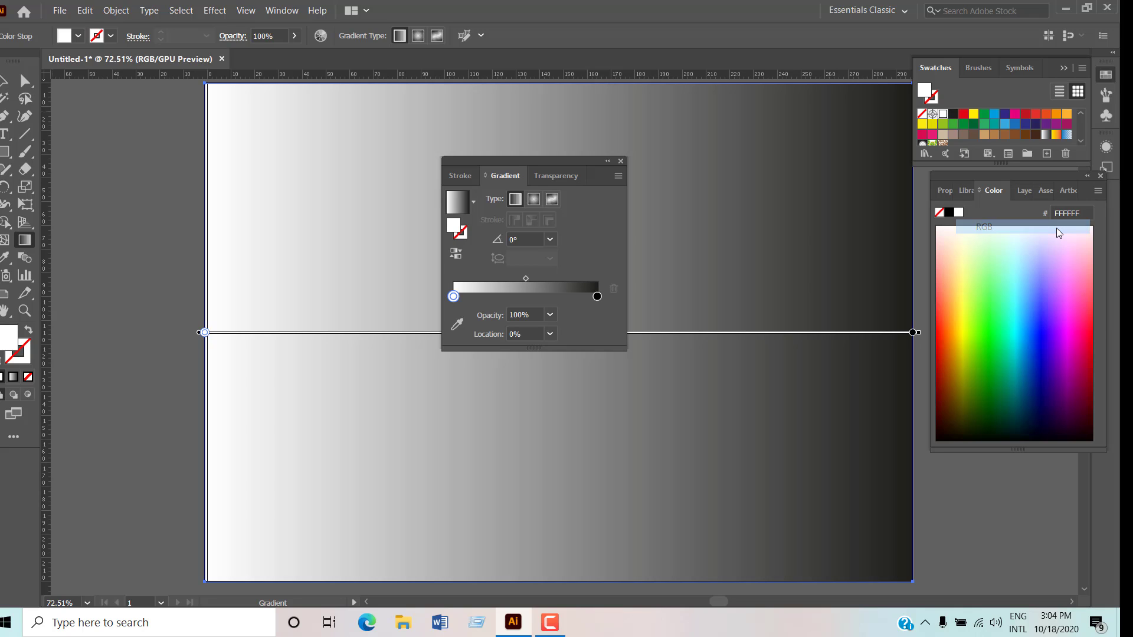
pyautogui.click(949, 213)
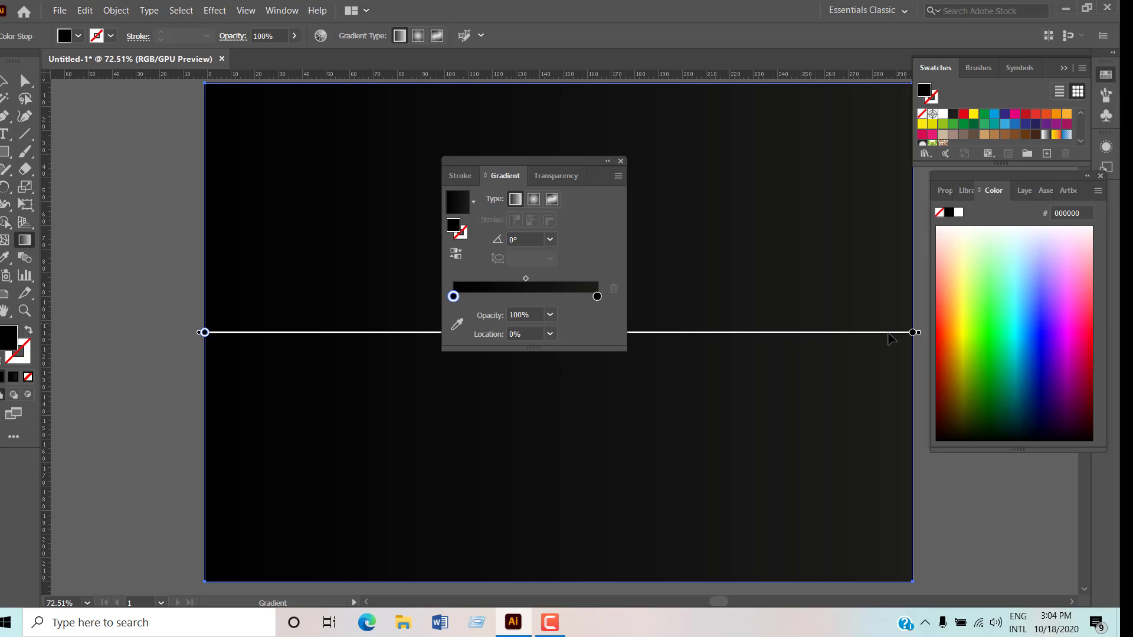
pyautogui.click(915, 333)
pyautogui.moveTo(792, 333); pyautogui.dragTo(833, 333)
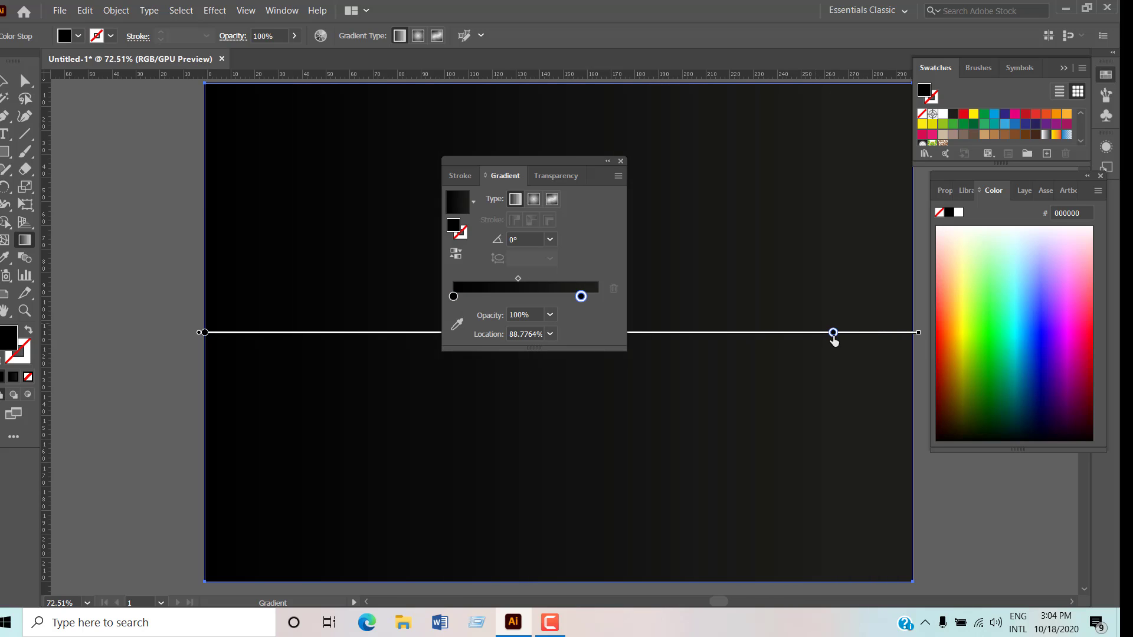
# - Add a middle stop at about 49.1% to the background gradient and colour it dark blue 000E16 in RGB
pyautogui.click(524, 297)
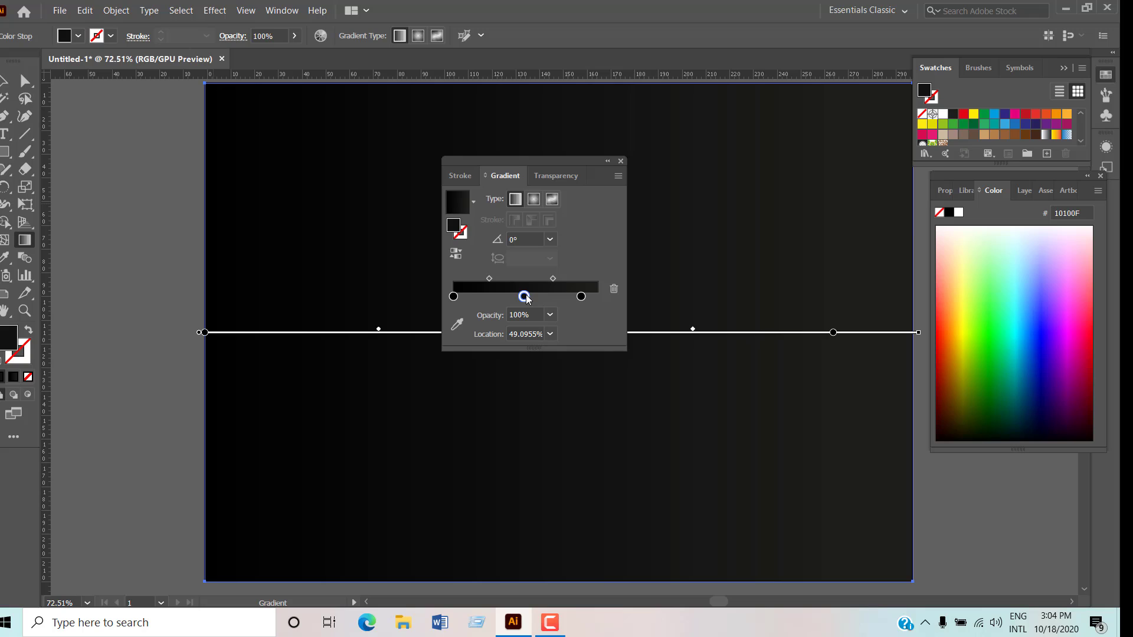
pyautogui.click(1099, 191)
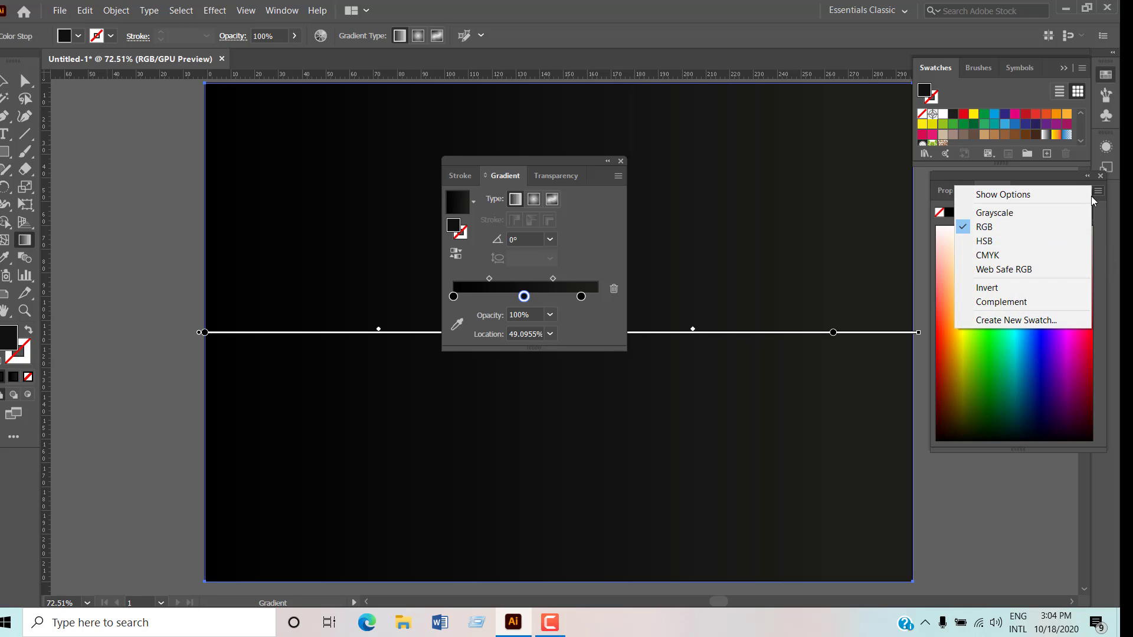
pyautogui.click(1050, 230)
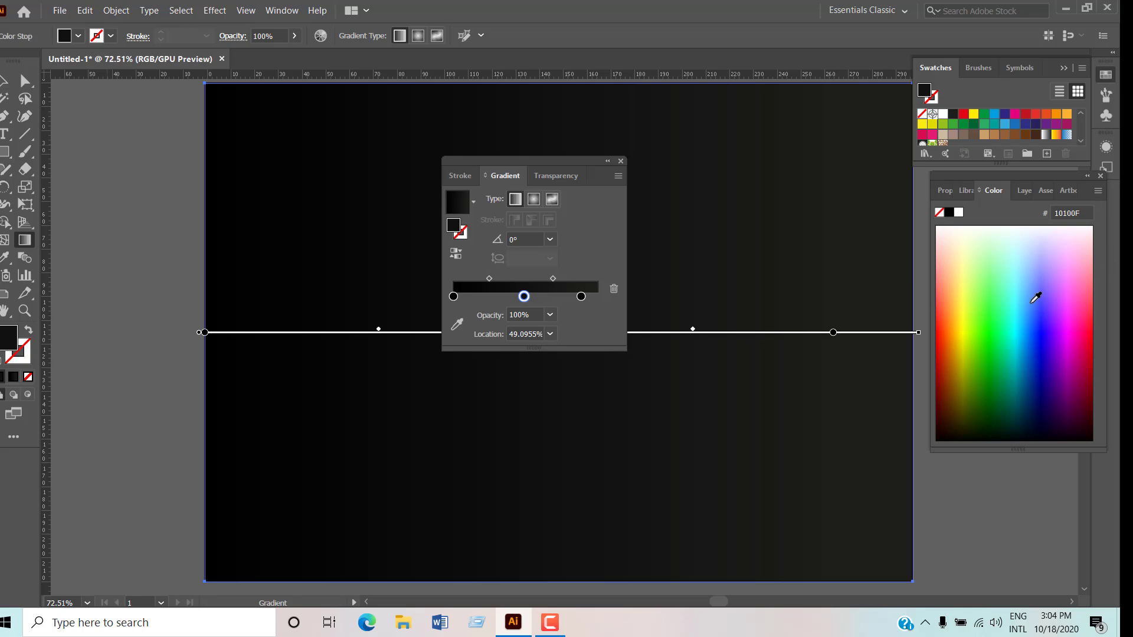
pyautogui.click(1025, 425)
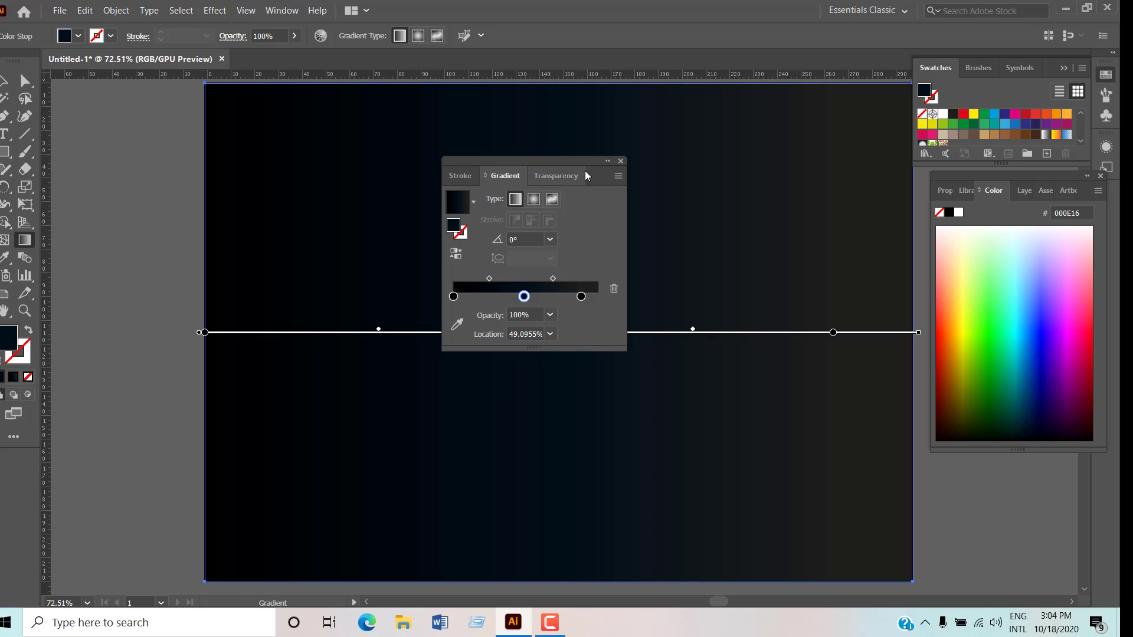
pyautogui.click(621, 161)
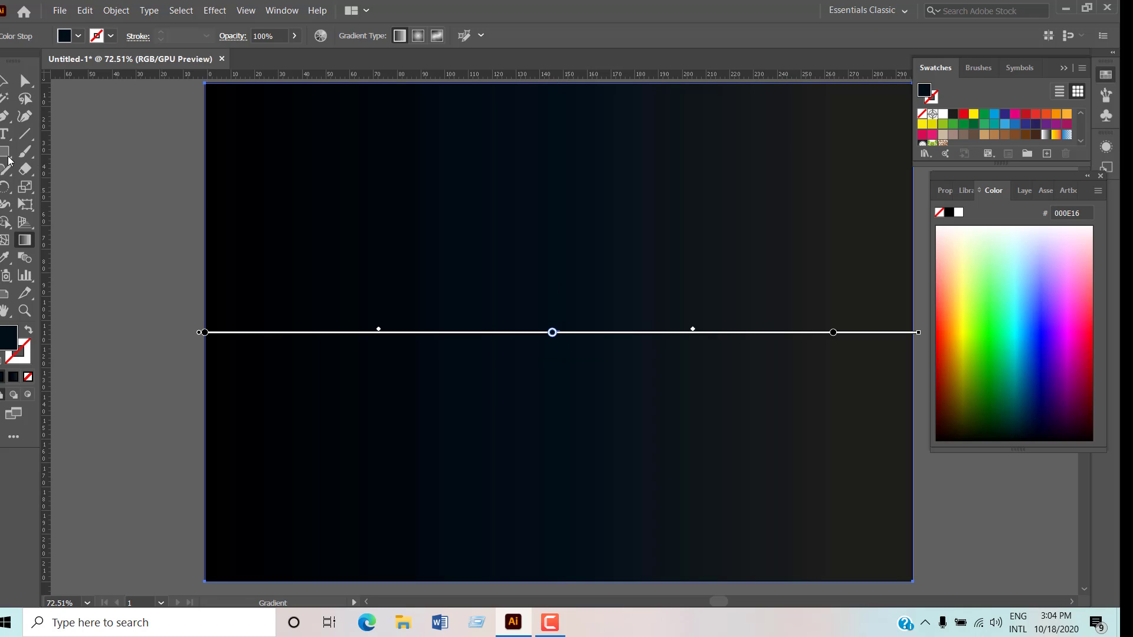
# - Create an area text box on the background containing "LA" and fill the text with light blue 5DC6FF
pyautogui.click(4, 78)
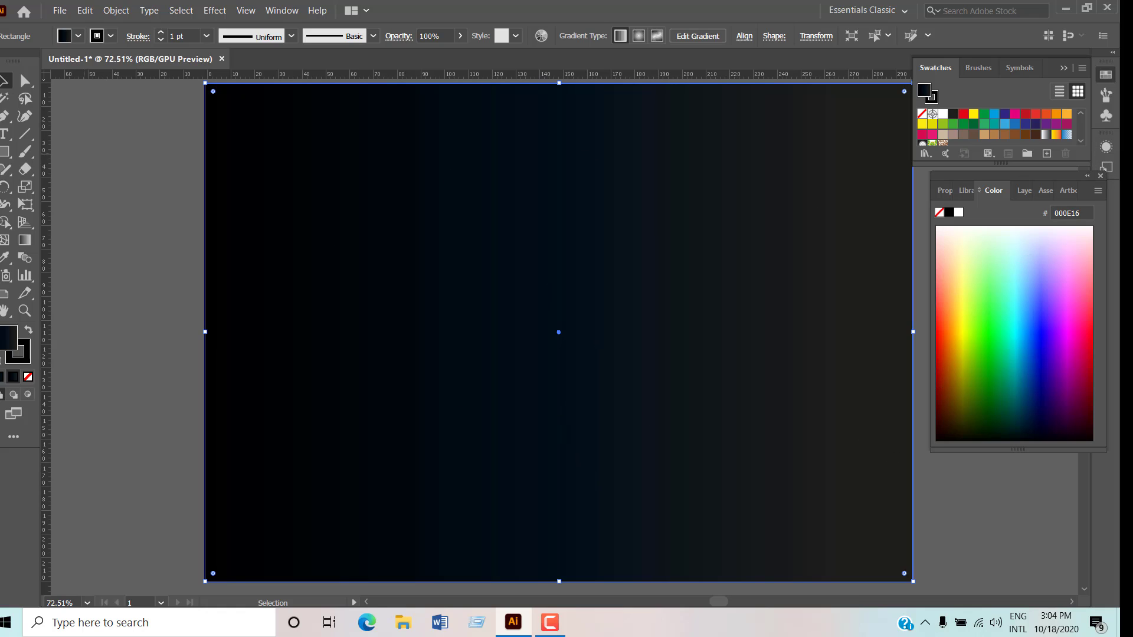
pyautogui.click(5, 134)
pyautogui.moveTo(317, 244); pyautogui.dragTo(656, 370)
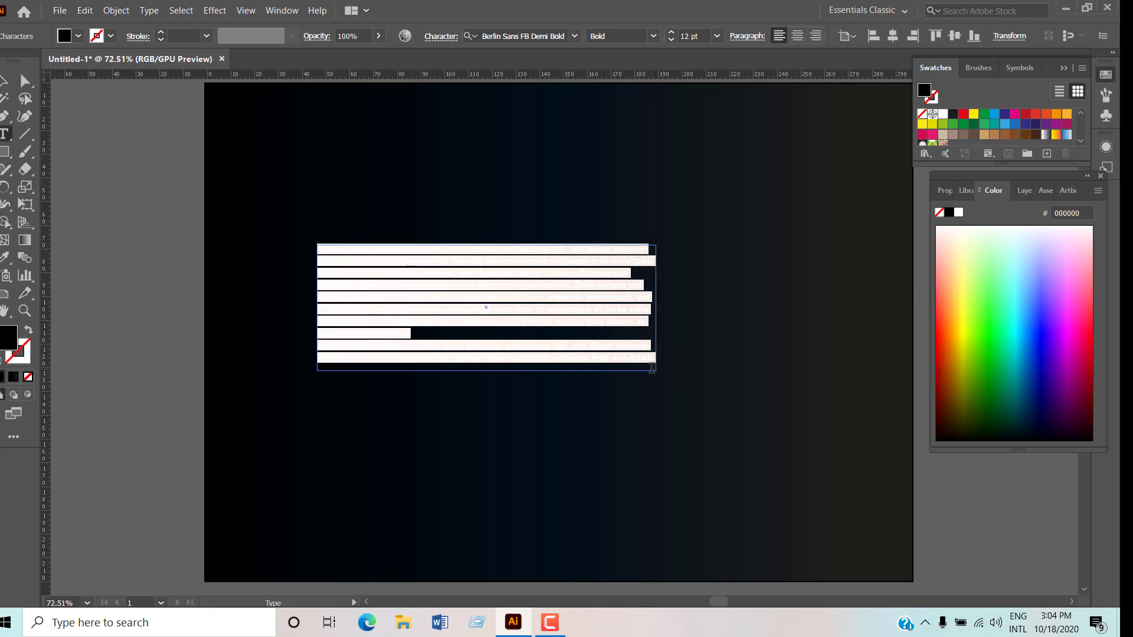
pyautogui.press('BackSpace')
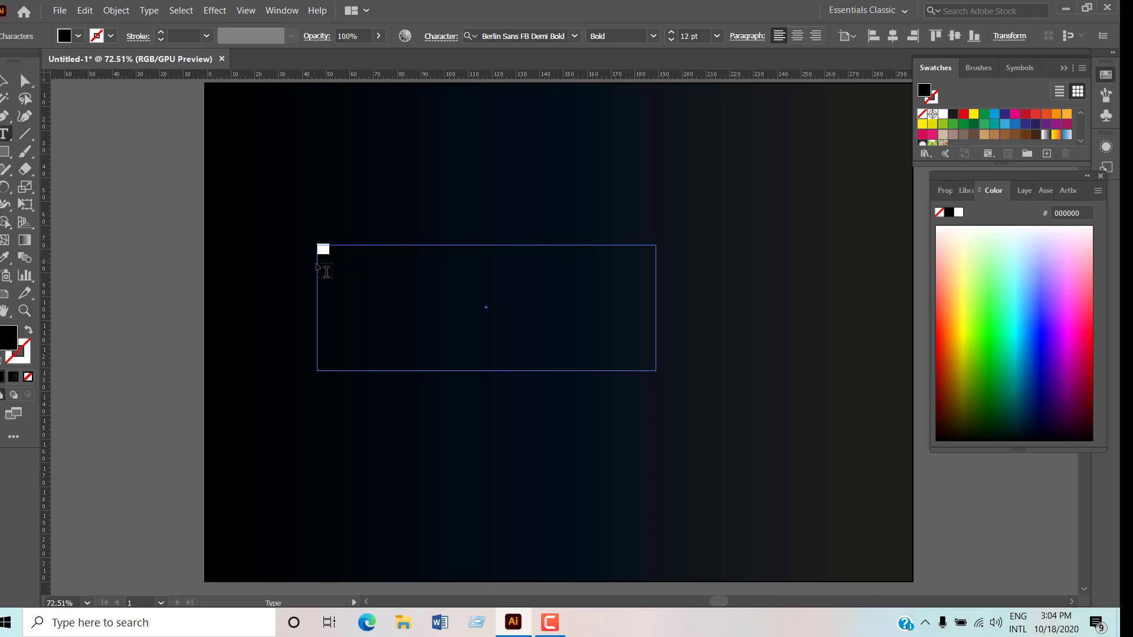
pyautogui.click(1028, 284)
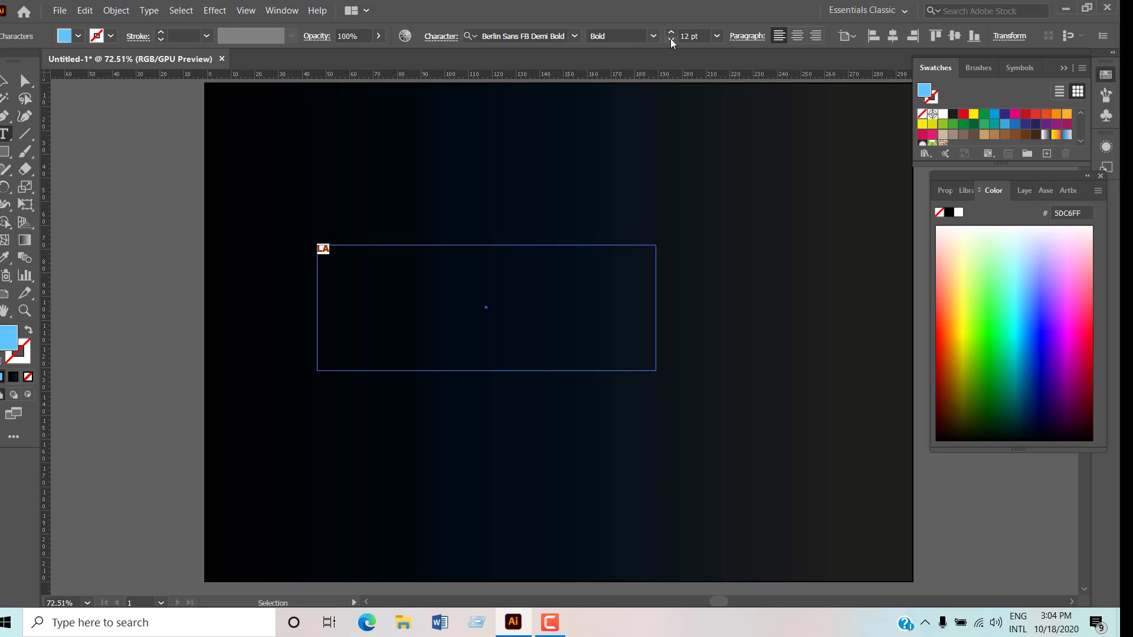
# - Set the font of the LA text to Baskerville Old Face
pyautogui.click(655, 36)
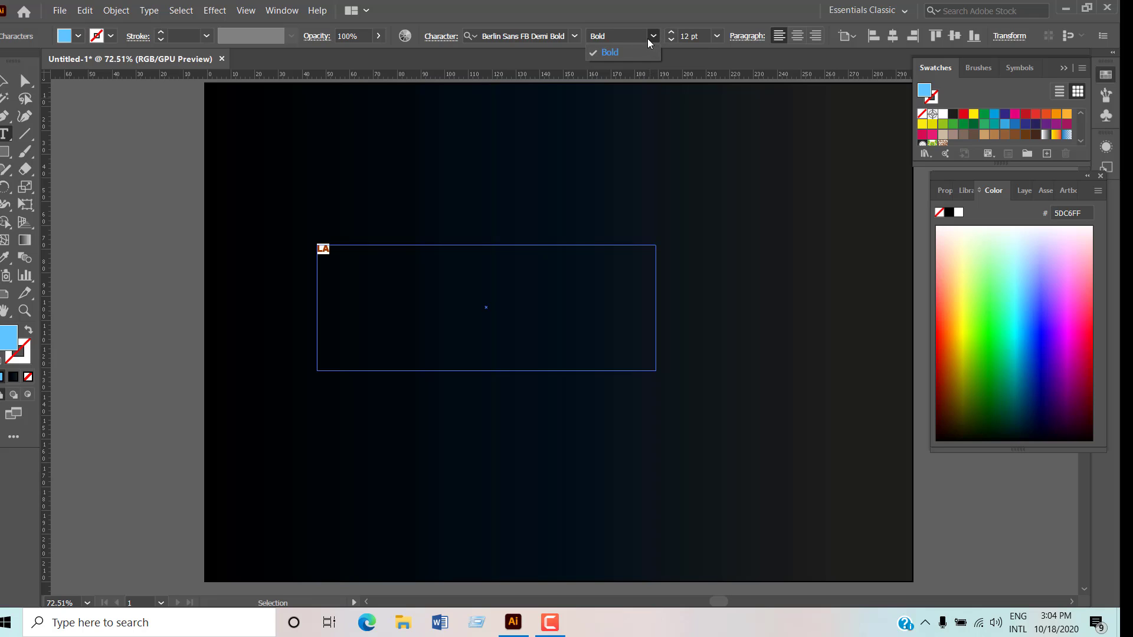
pyautogui.click(652, 37)
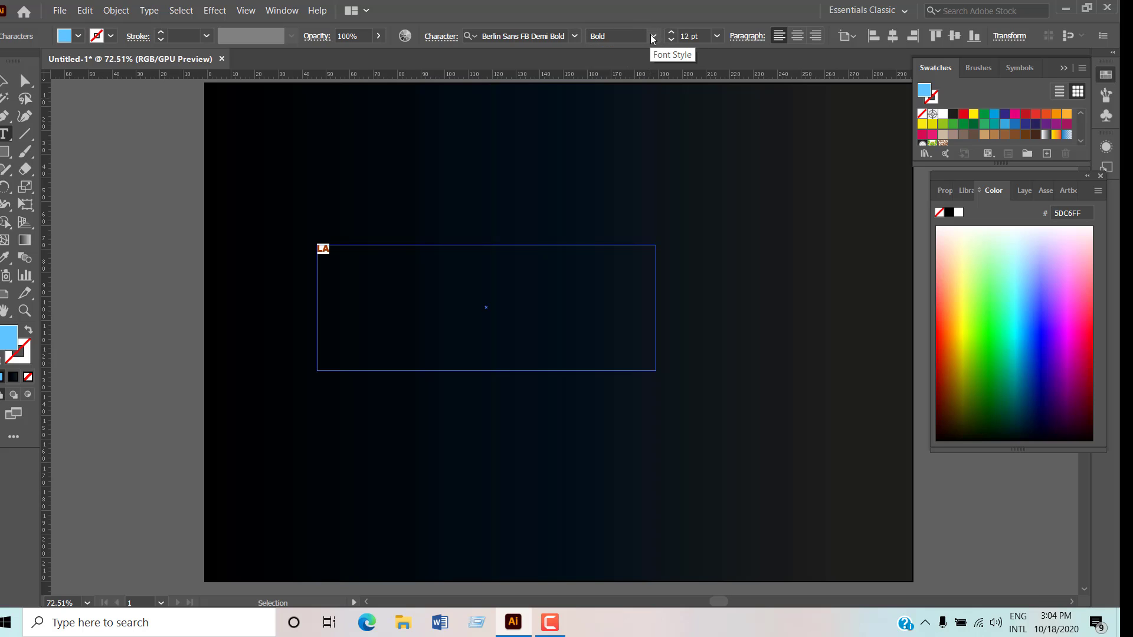
pyautogui.click(576, 37)
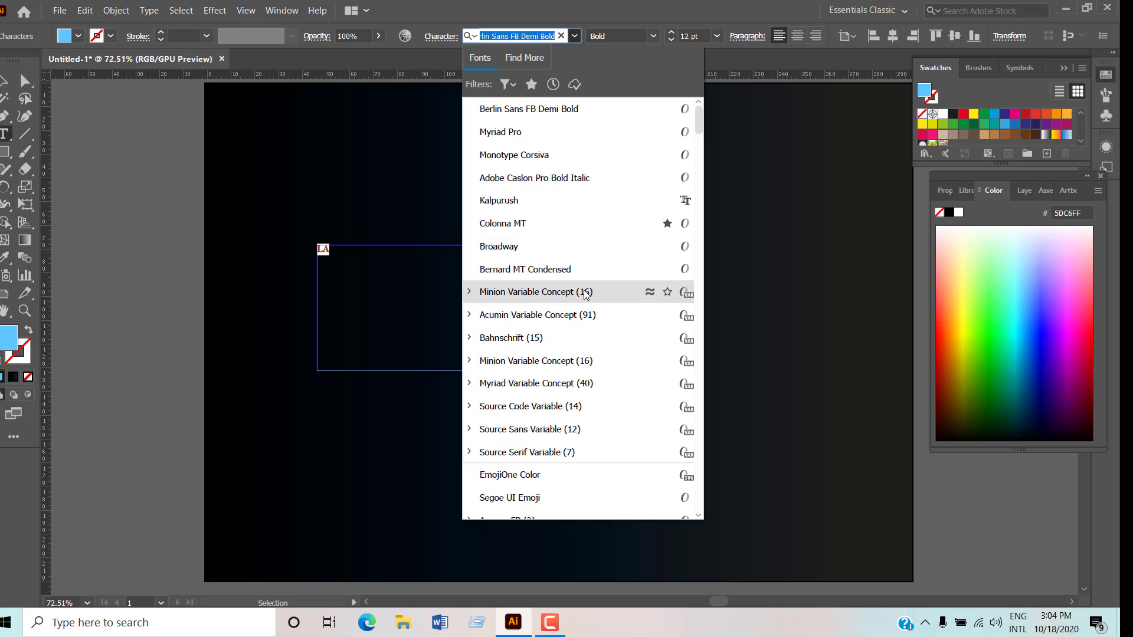
pyautogui.scroll(-1, 597, 388)
pyautogui.scroll(-2, 600, 392)
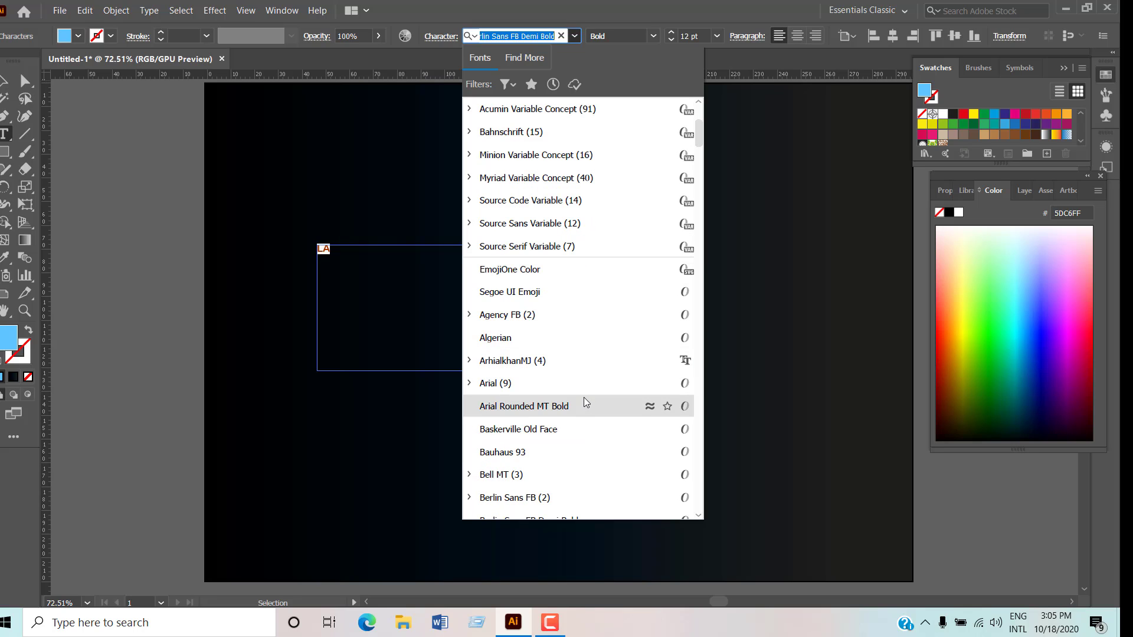
pyautogui.click(604, 430)
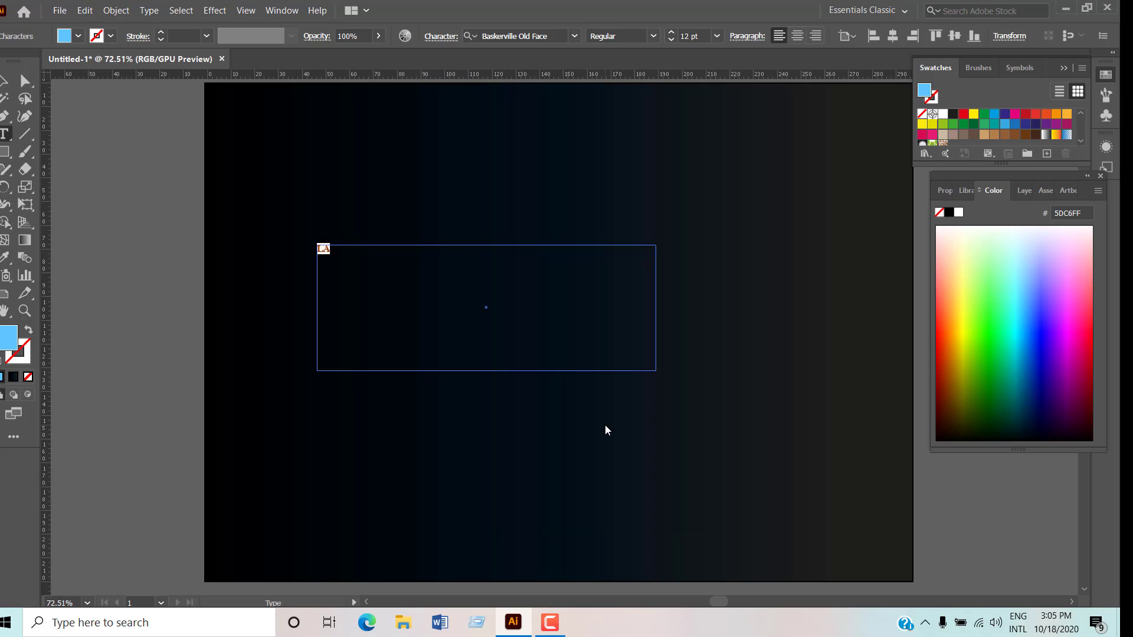
# - Expand the LA text into shapes and enlarge the lettering across the middle of the artboard
pyautogui.click(4, 81)
pyautogui.click(83, 11)
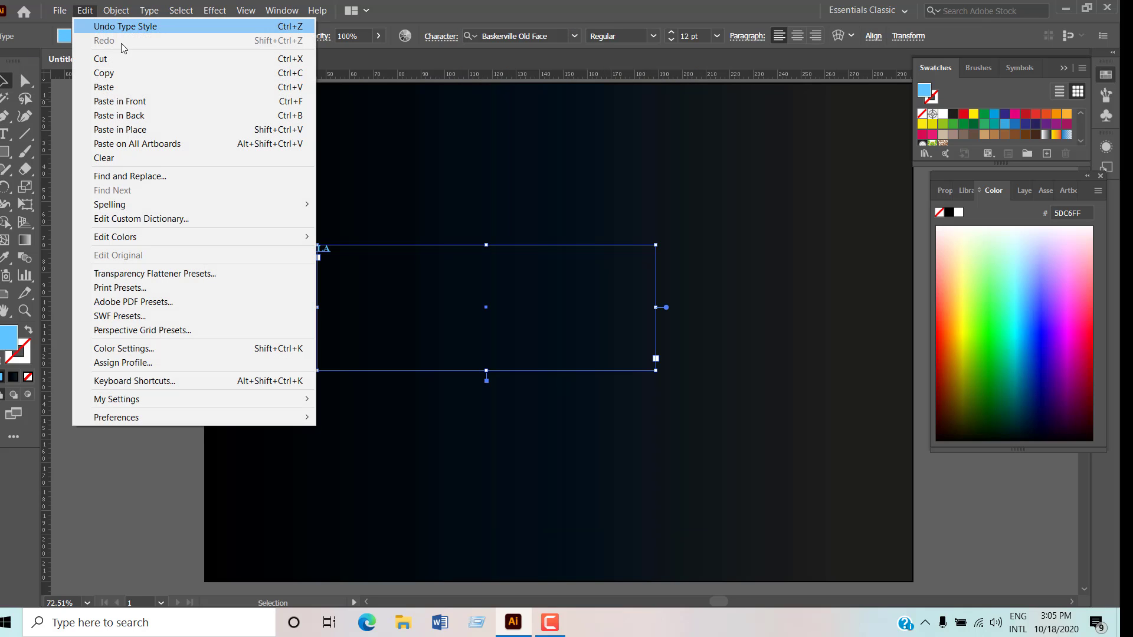
pyautogui.click(116, 10)
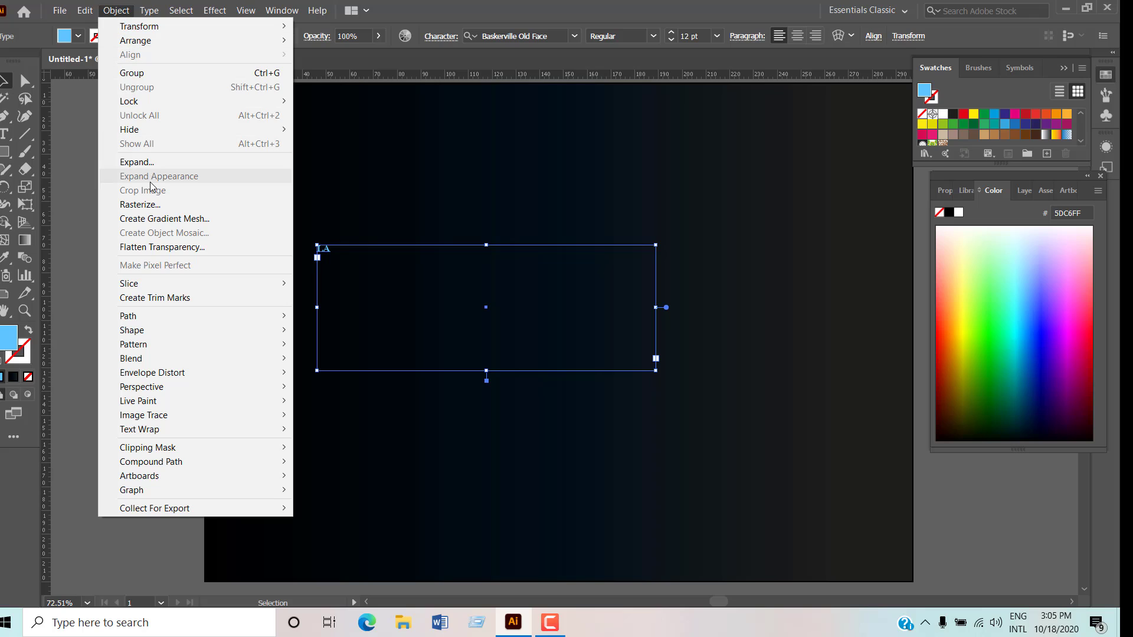
pyautogui.click(155, 163)
pyautogui.click(548, 399)
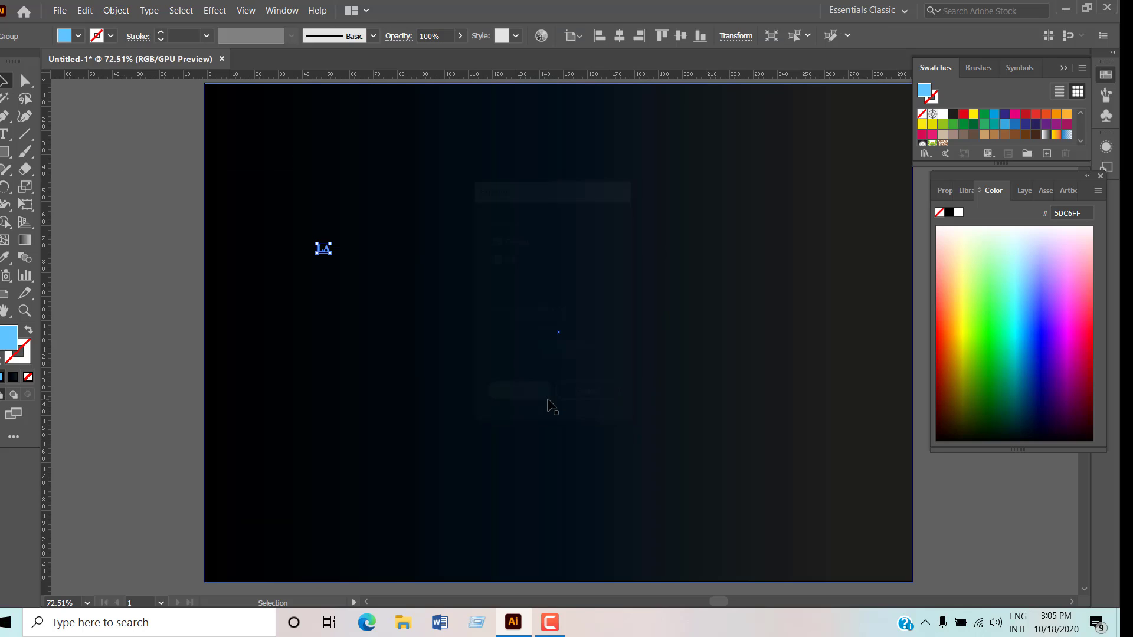
pyautogui.moveTo(334, 260); pyautogui.dragTo(714, 412)
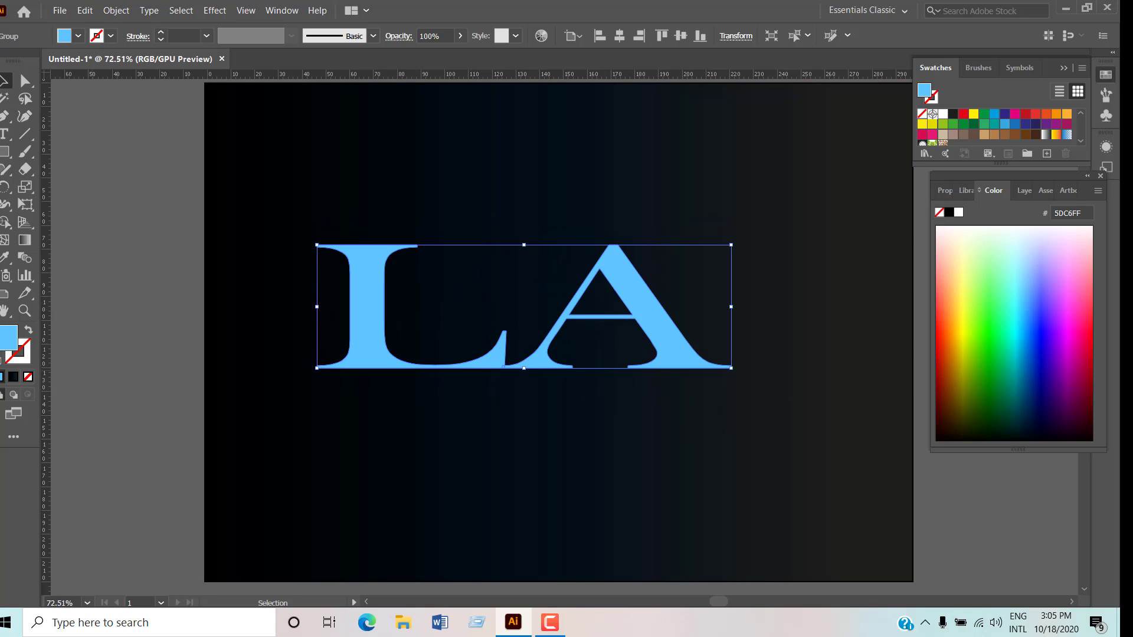
# - Apply a linear gradient fill to the LA letters with its first stop coloured 70001C and moved to about 38.24%
pyautogui.click(14, 377)
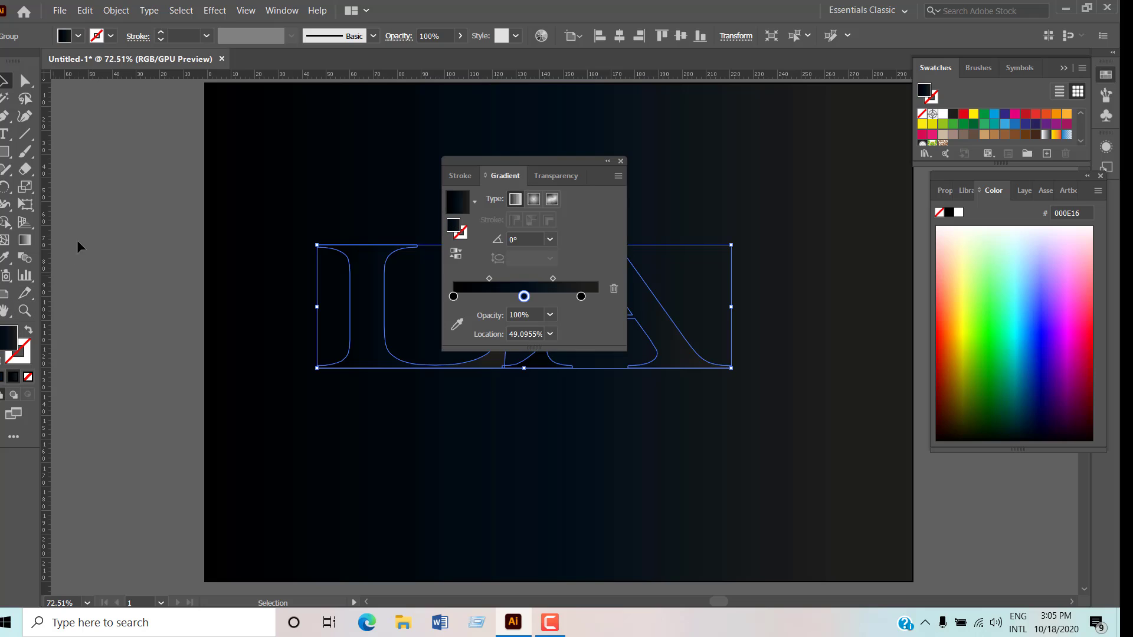
pyautogui.click(25, 239)
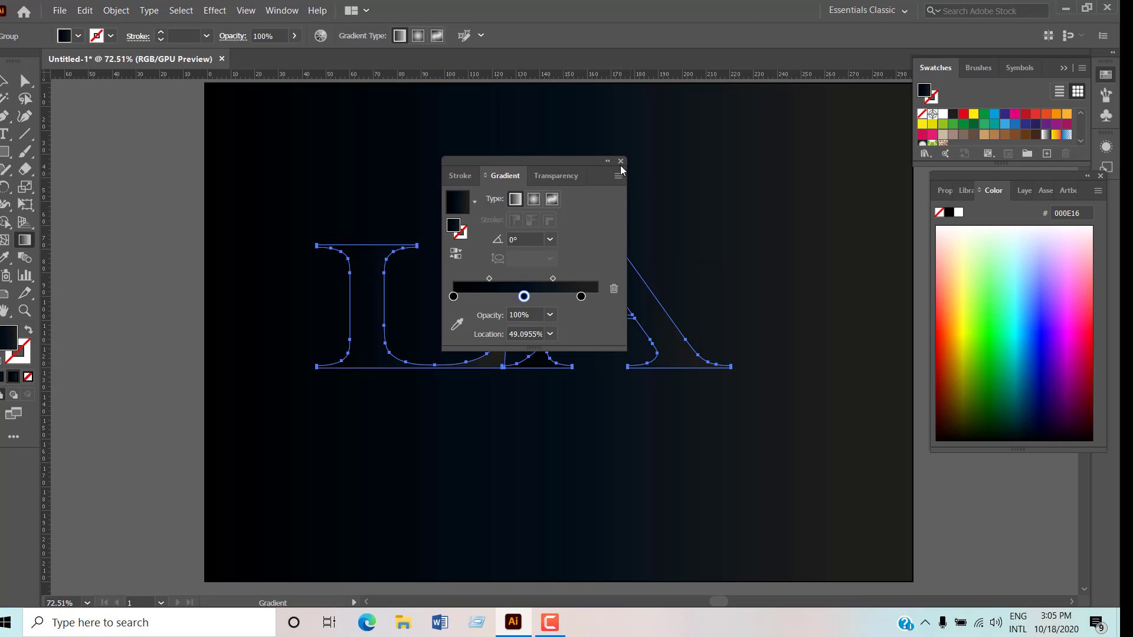
pyautogui.click(454, 296)
pyautogui.click(1089, 385)
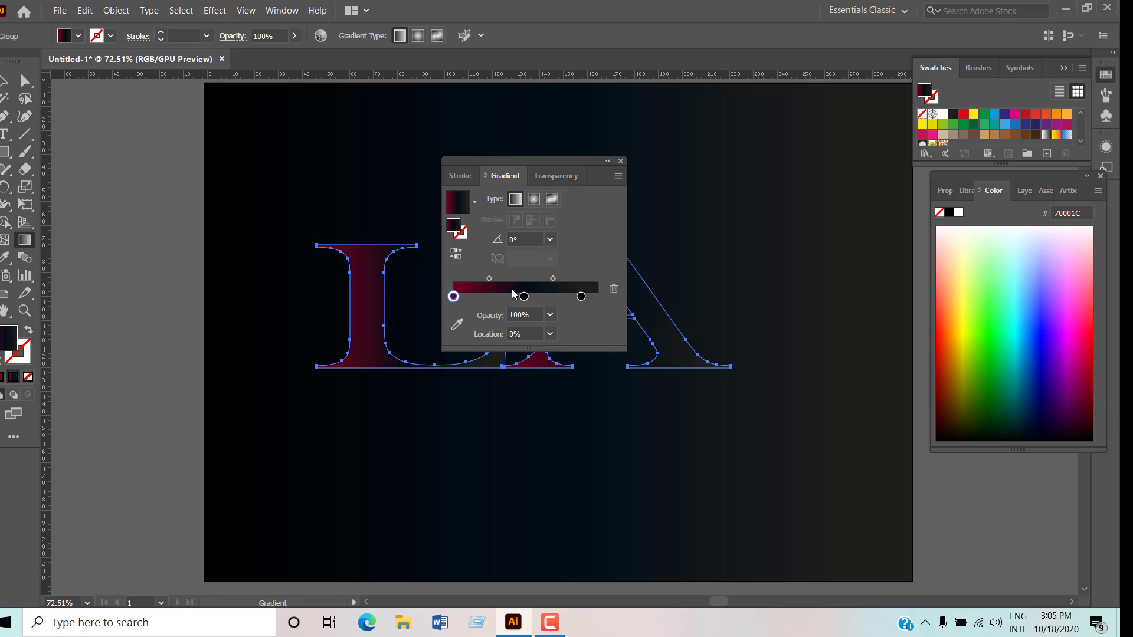
pyautogui.moveTo(453, 296); pyautogui.dragTo(507, 297)
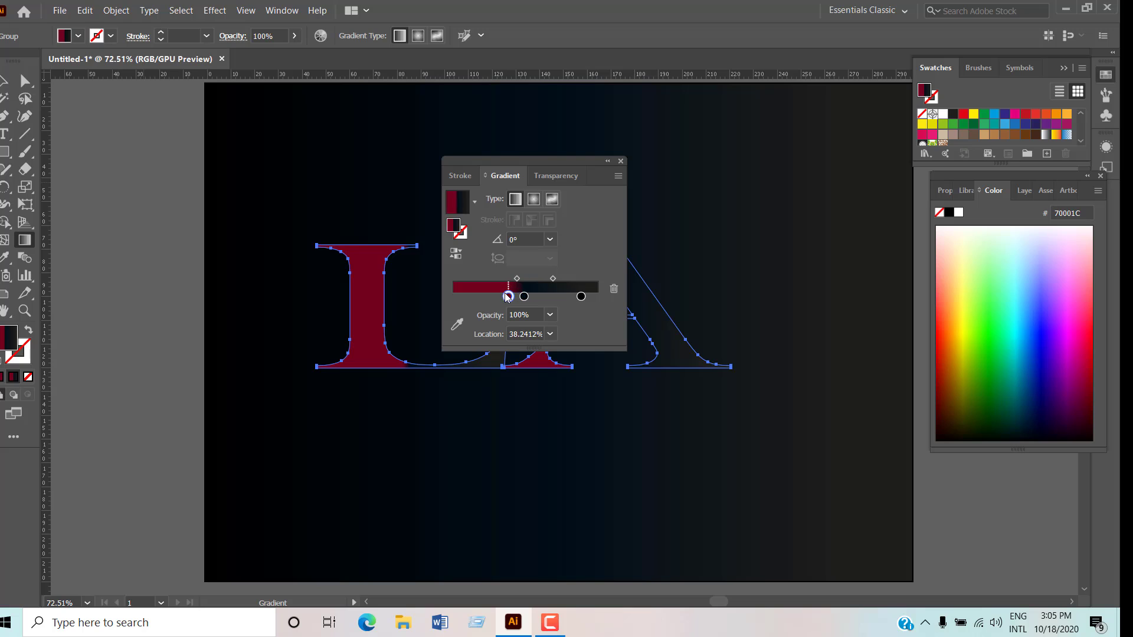
# - Colour the middle stop of the letters' gradient magenta DF0090 and the end stop a very dark red in RGB
pyautogui.click(525, 297)
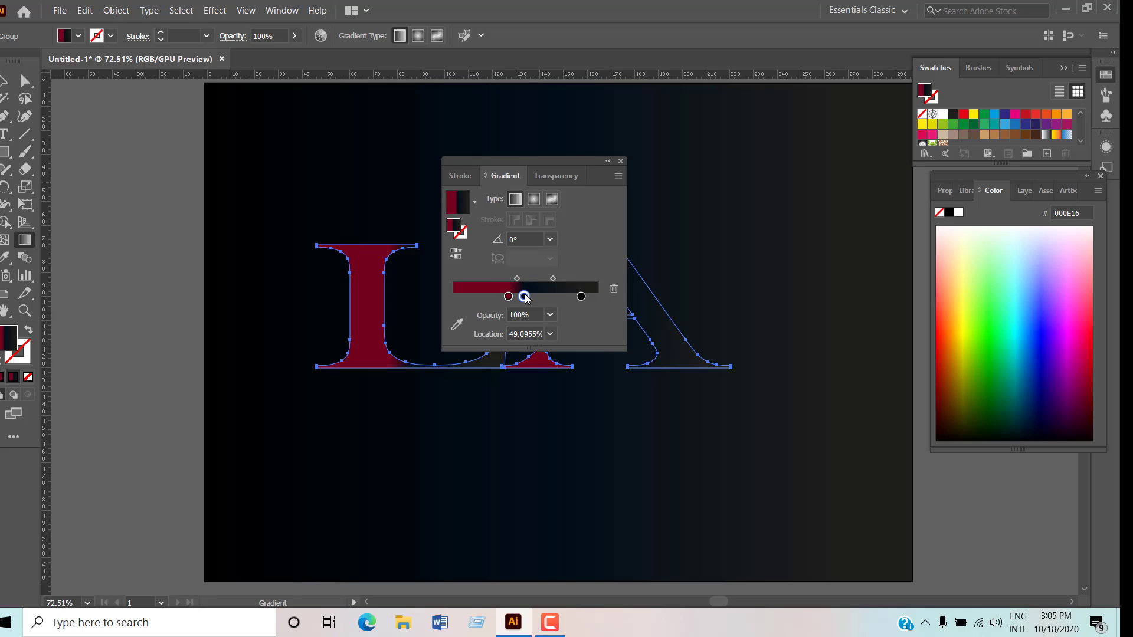
pyautogui.click(1077, 339)
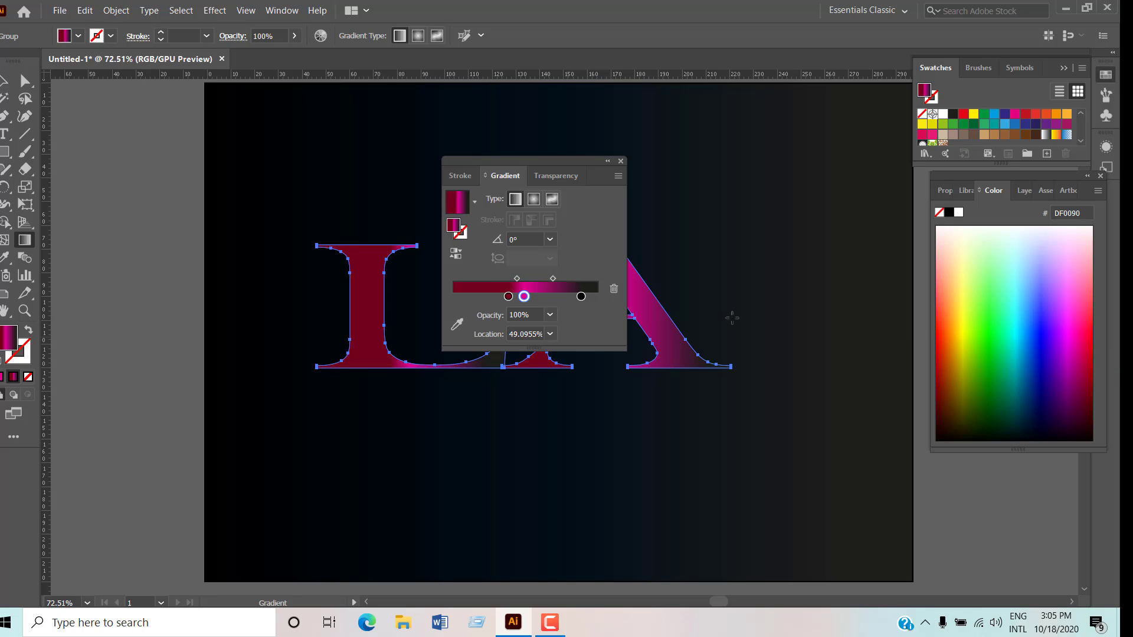
pyautogui.click(581, 297)
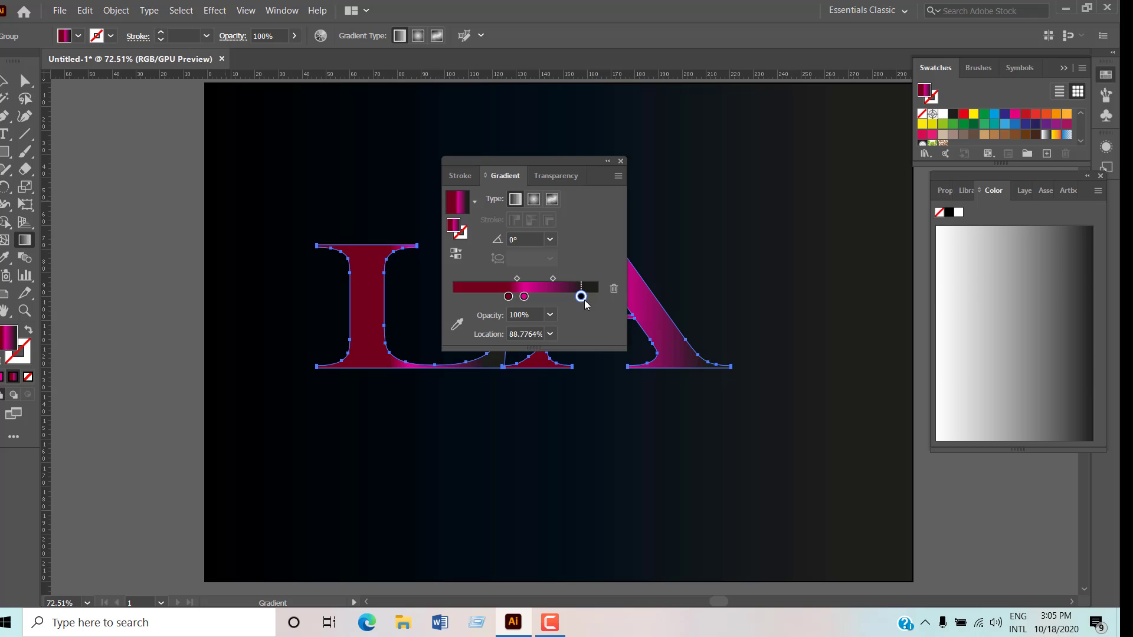
pyautogui.click(1096, 193)
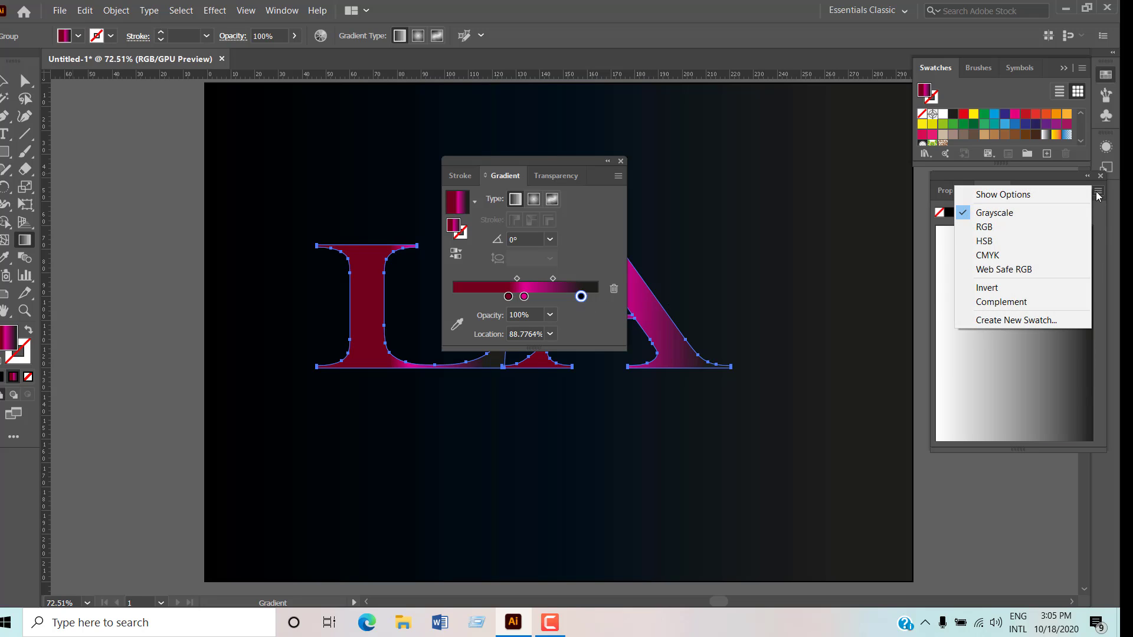
pyautogui.click(1066, 232)
pyautogui.click(1082, 393)
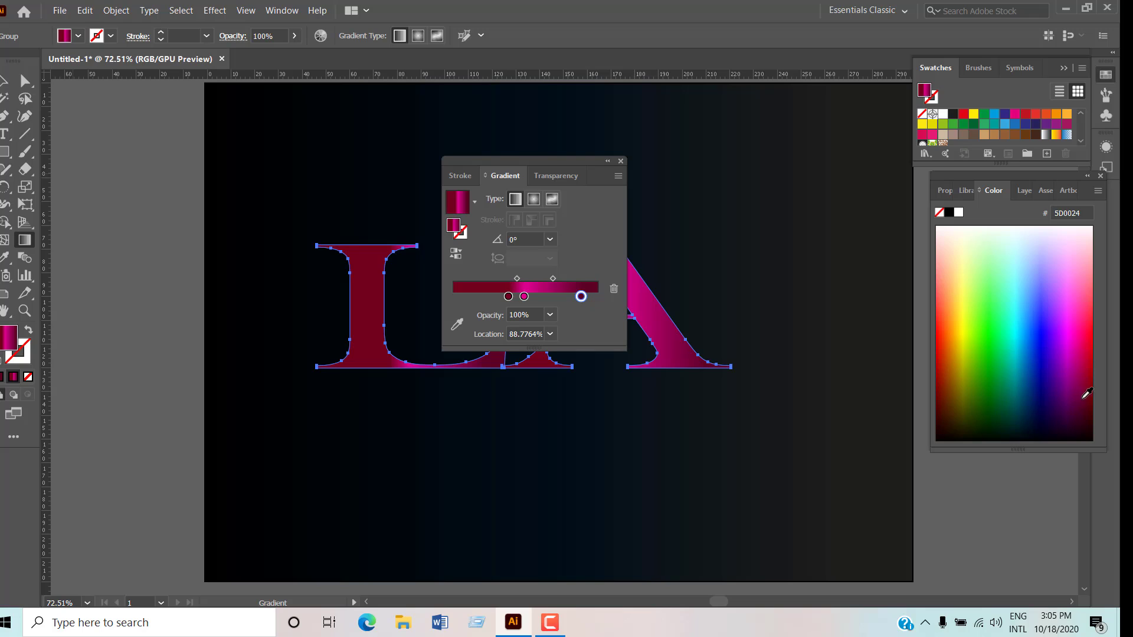
pyautogui.moveTo(1090, 404); pyautogui.dragTo(1091, 407)
# - Change the middle stop of the letters' gradient to red A40020 and close the gradient settings
pyautogui.click(524, 296)
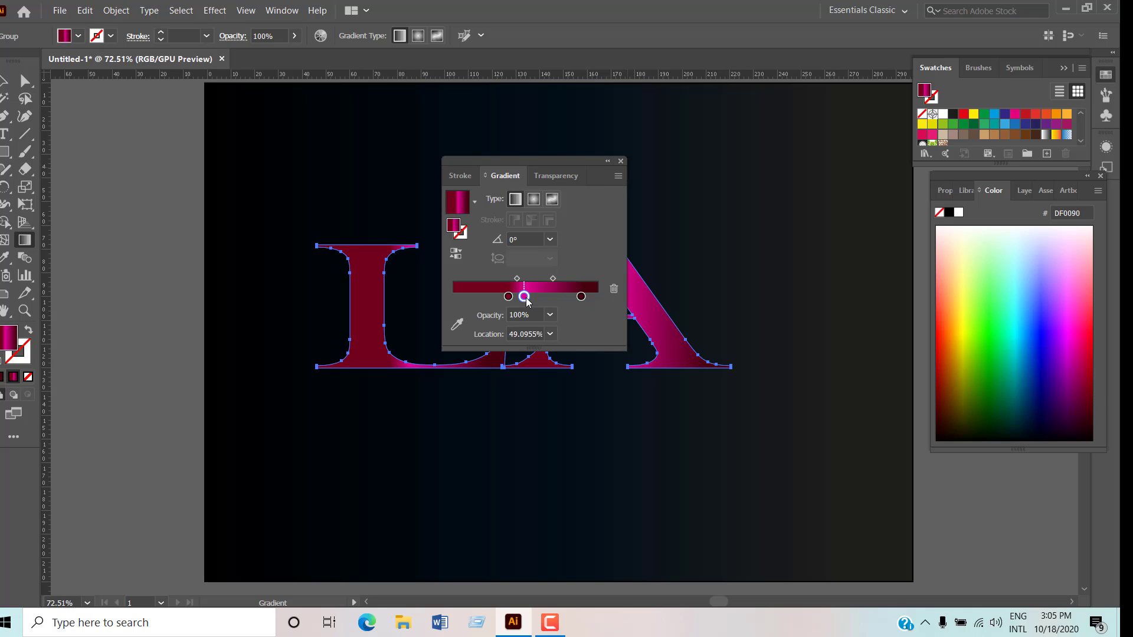
pyautogui.click(1091, 366)
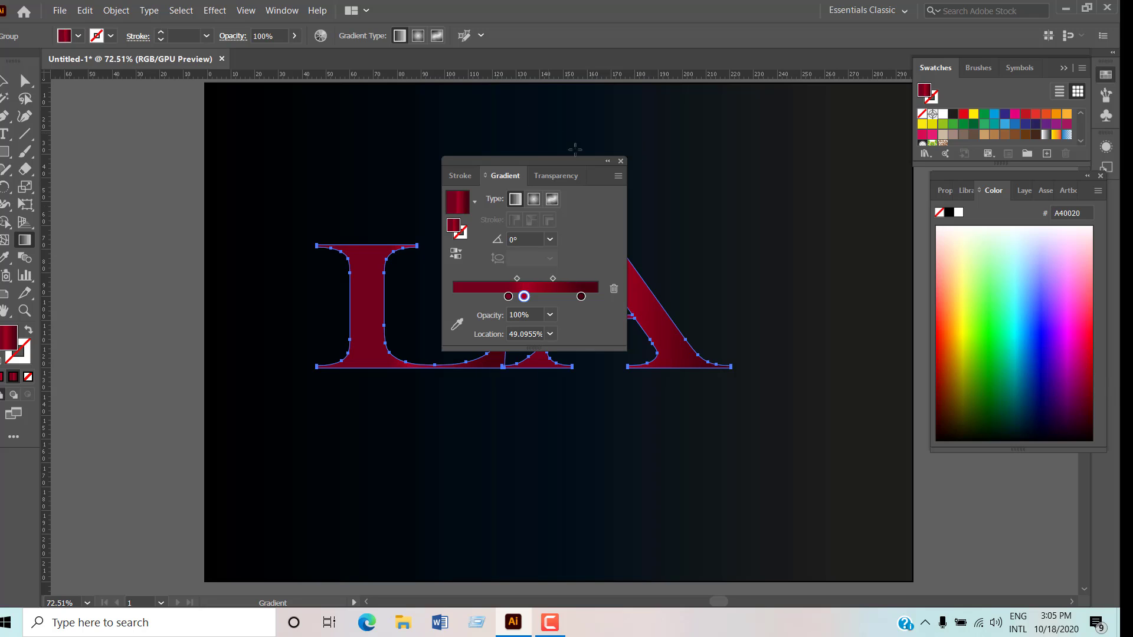
pyautogui.click(621, 162)
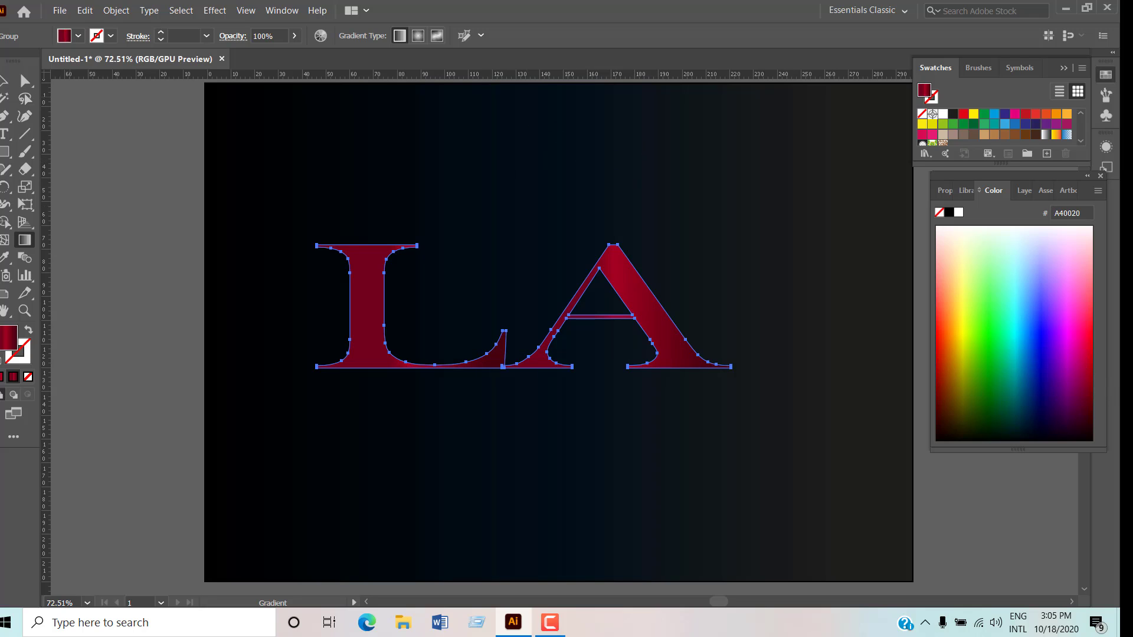
# - Move the dark background rectangle diagonally down to the right, clear of the LA letters
pyautogui.click(7, 87)
pyautogui.click(456, 160)
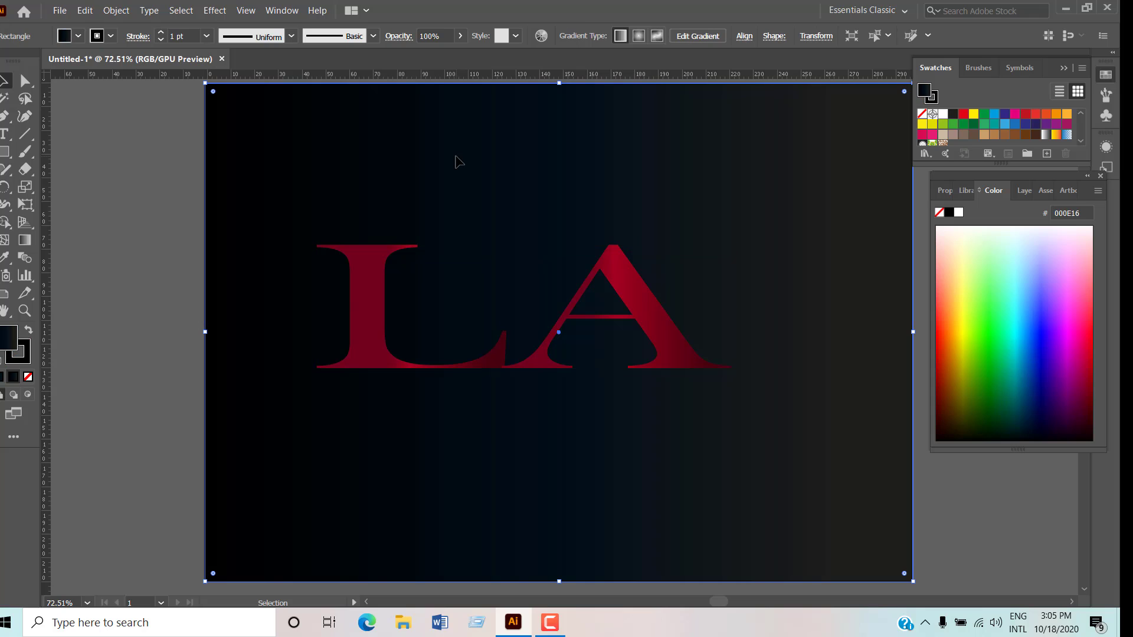
pyautogui.moveTo(316, 218); pyautogui.dragTo(732, 566)
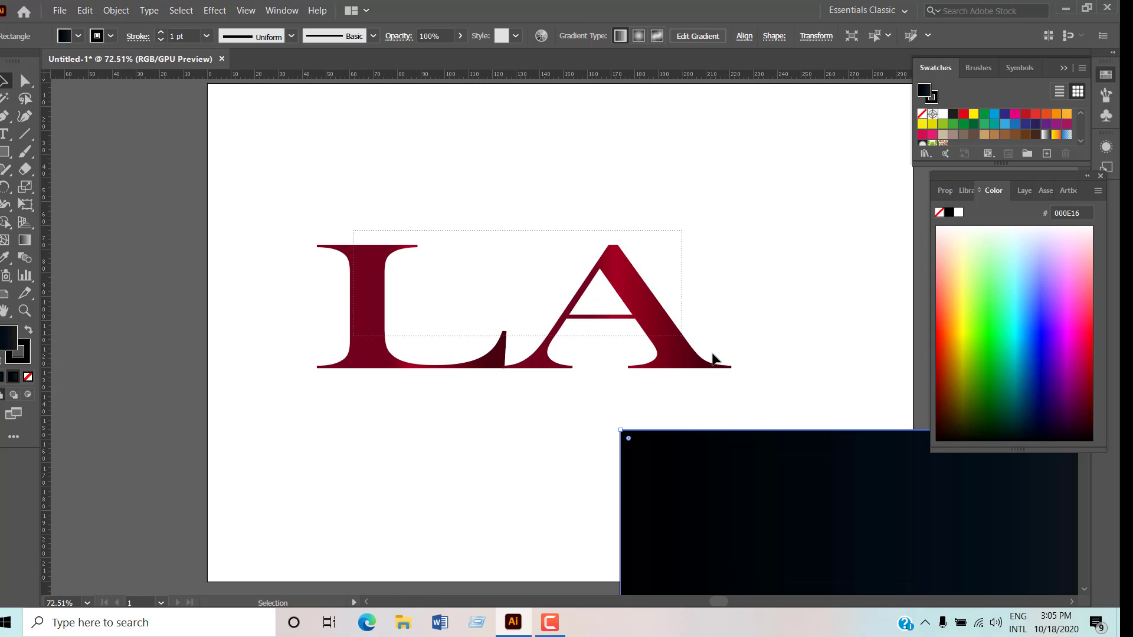
# - Ungroup the LA letters and shift the L slightly to the left, away from the A
pyautogui.click(614, 324)
pyautogui.rightClick(610, 313)
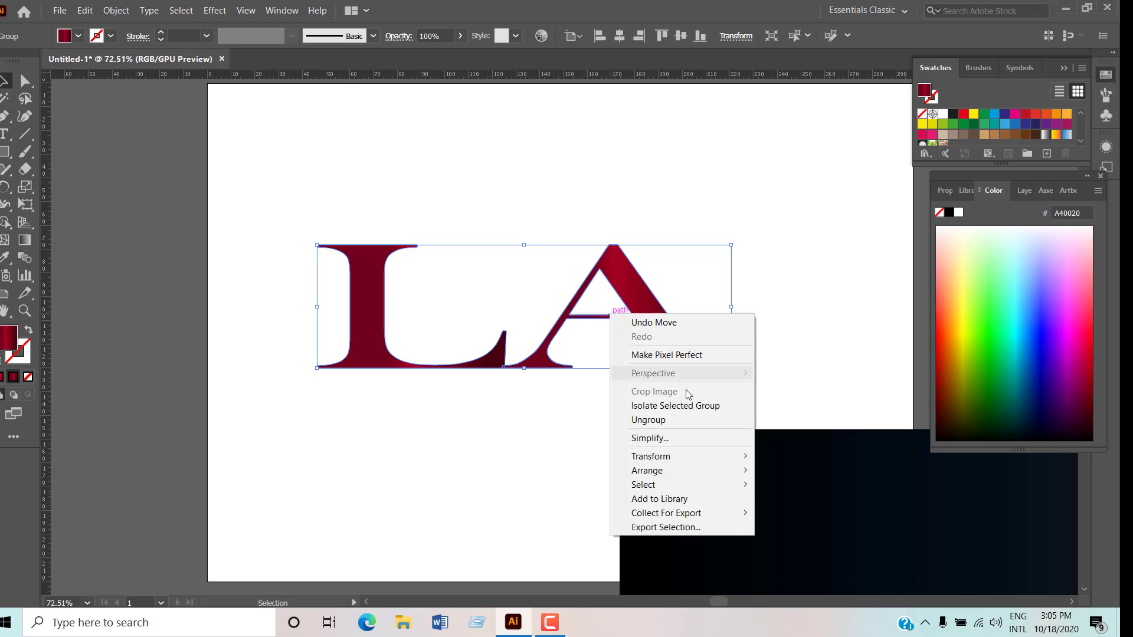
pyautogui.click(690, 423)
pyautogui.click(455, 319)
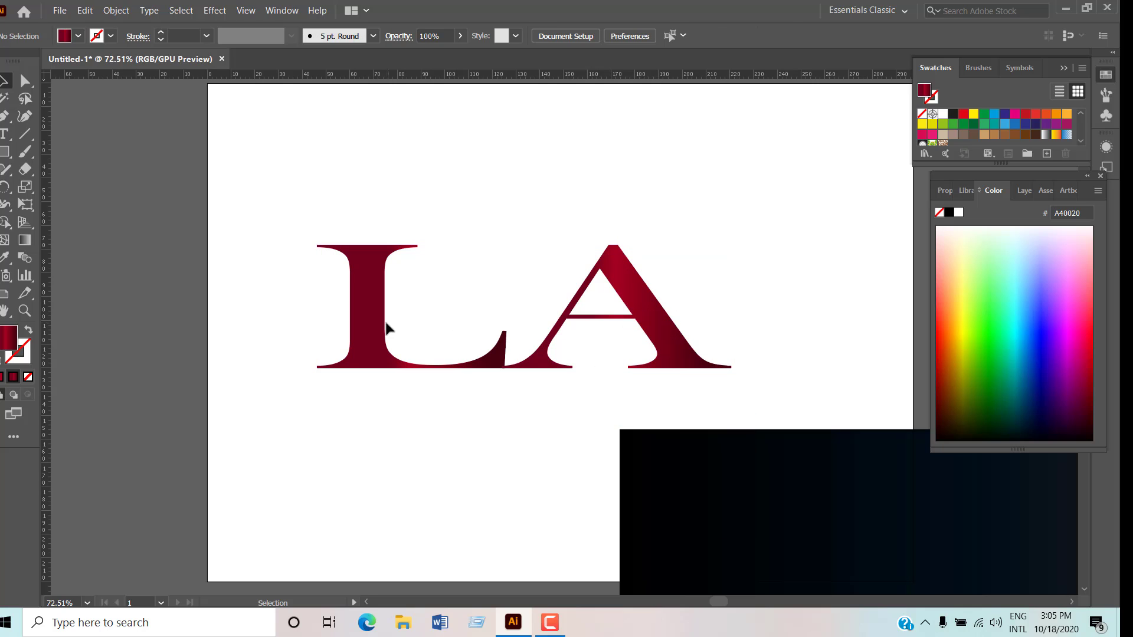
pyautogui.moveTo(378, 328); pyautogui.dragTo(372, 328)
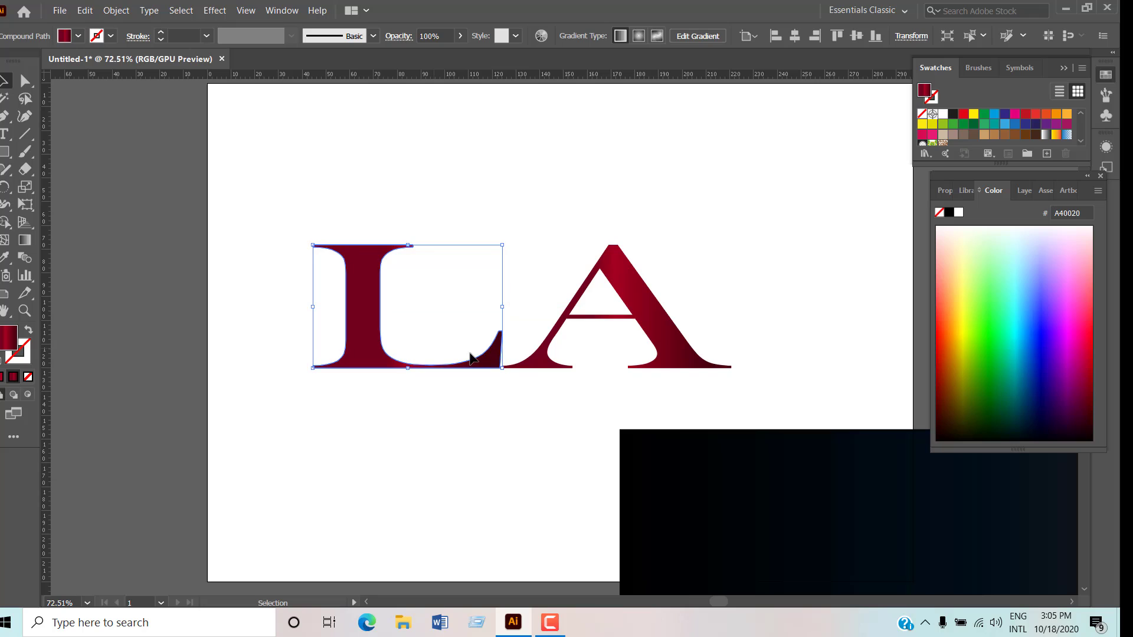
# - Try to extend the A's left foot with the Curvature tool into a pointed shape over the L's end serif
pyautogui.hotkey('shift', '`')
pyautogui.click(506, 356)
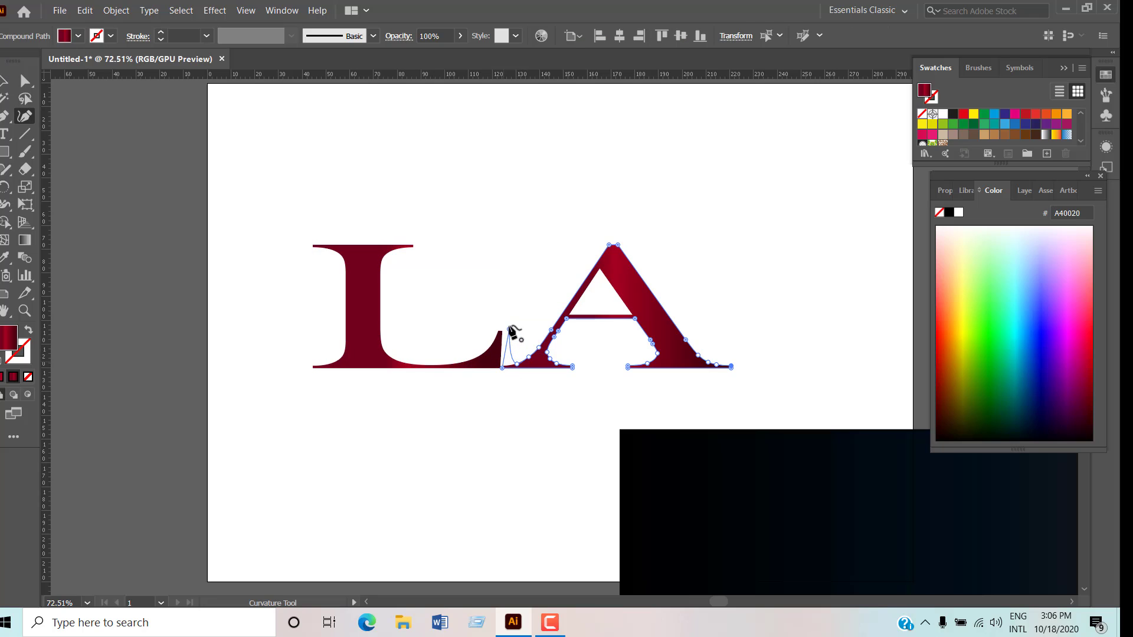
pyautogui.click(495, 312)
pyautogui.moveTo(493, 312); pyautogui.dragTo(476, 329)
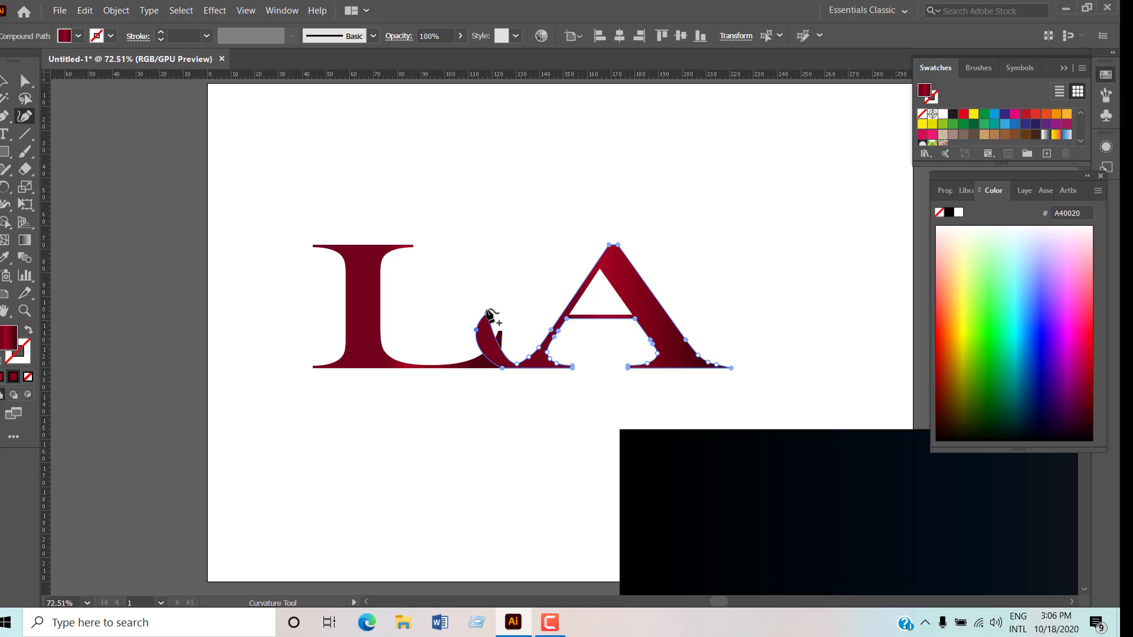
pyautogui.moveTo(487, 315); pyautogui.dragTo(482, 360)
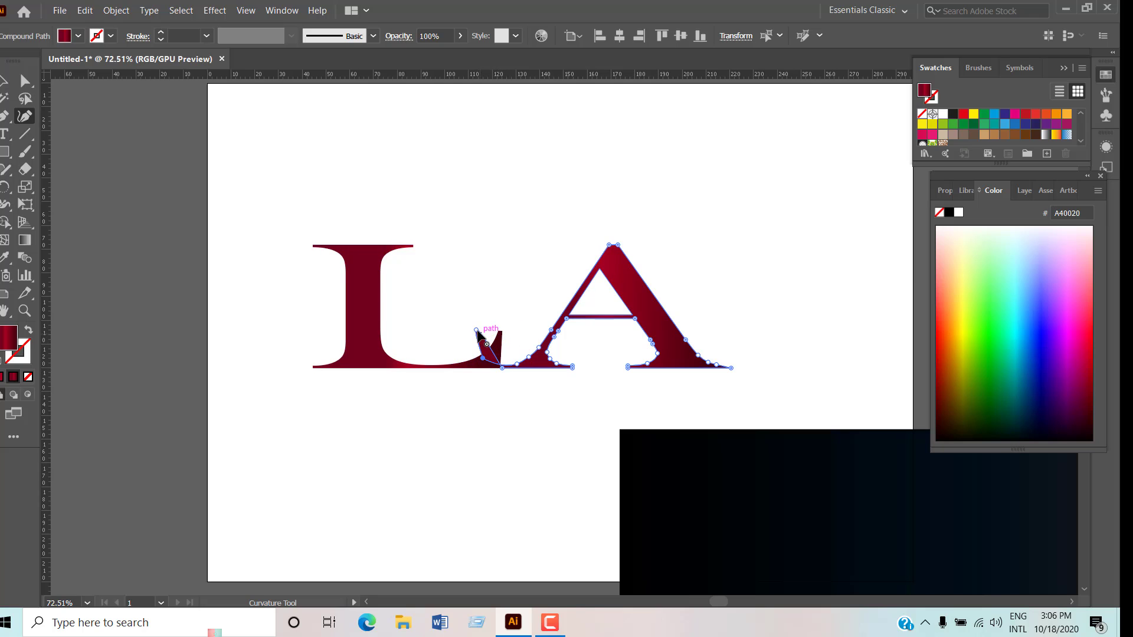
pyautogui.moveTo(477, 332)
pyautogui.mouseDown()
pyautogui.moveTo(492, 343)
pyautogui.moveTo(500, 332)
pyautogui.mouseUp()
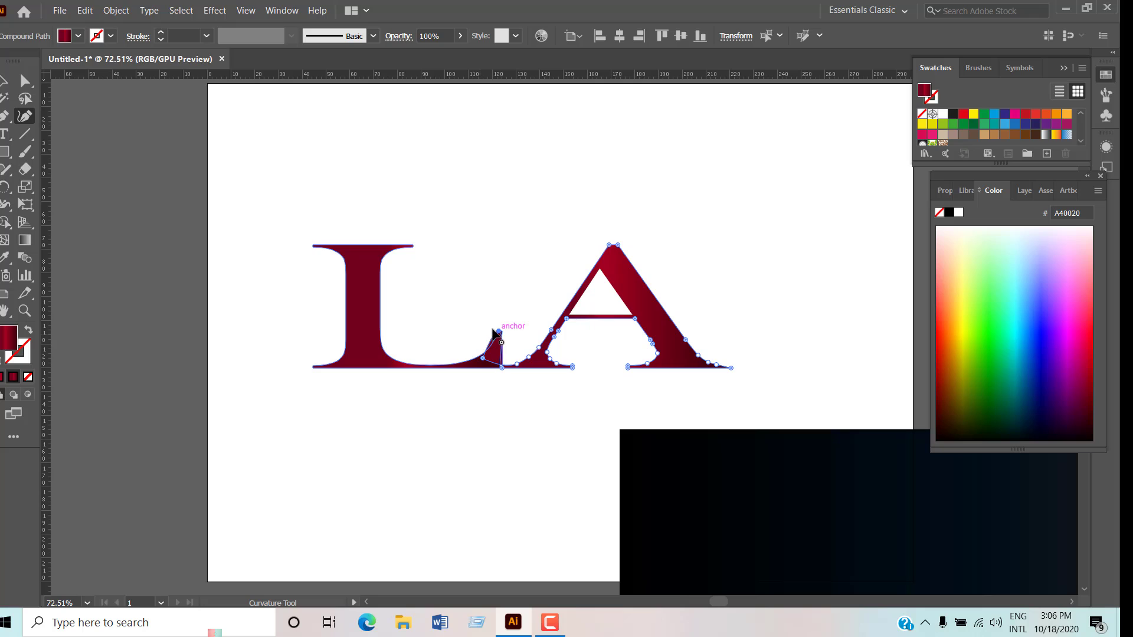
pyautogui.click(5, 81)
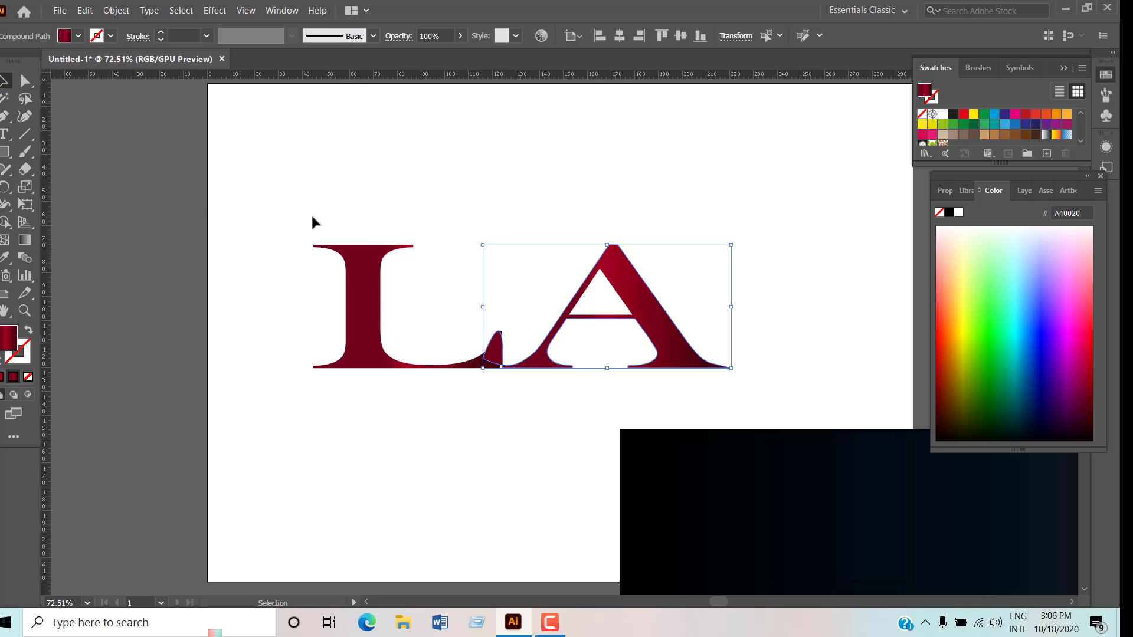
pyautogui.click(359, 212)
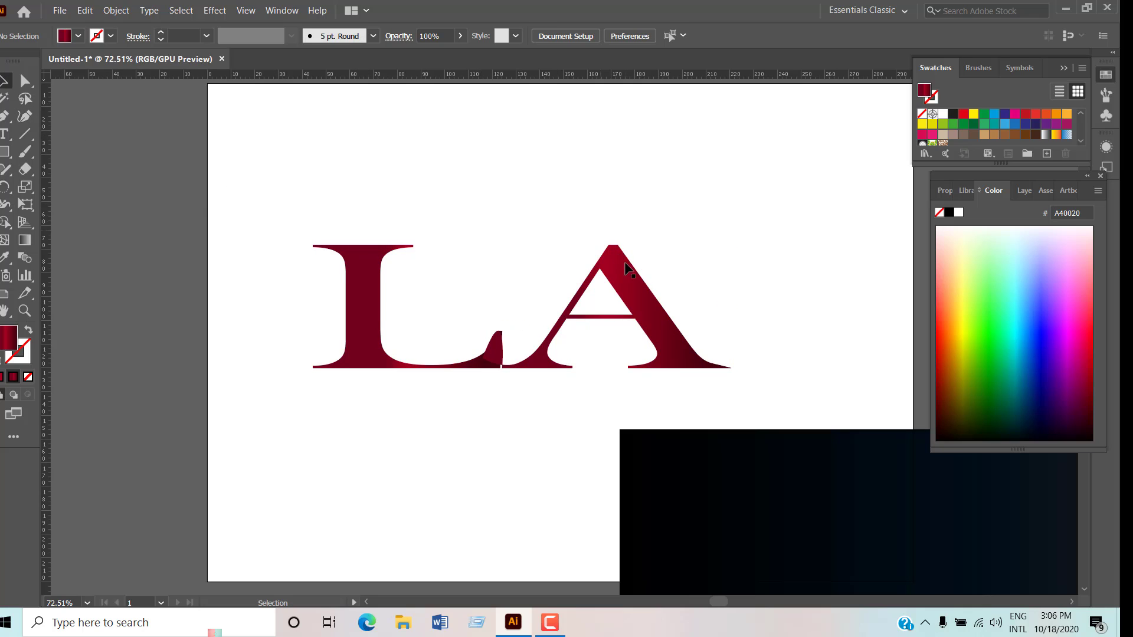
# - Move the A left along the shared baseline so its left foot overlaps the L's stem
pyautogui.click(537, 369)
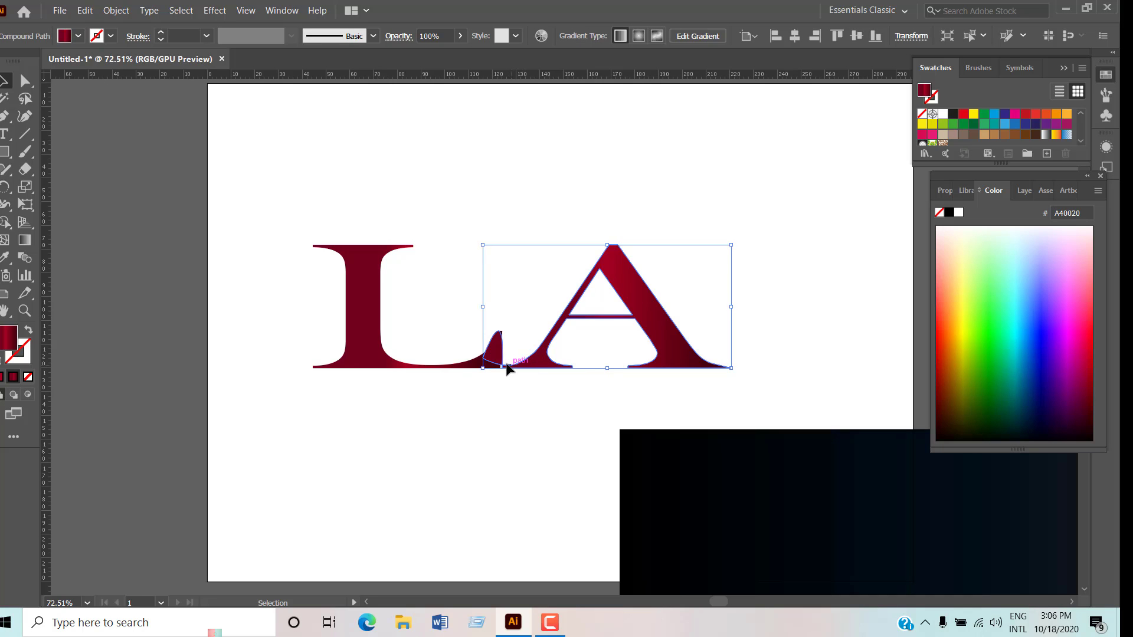
pyautogui.moveTo(506, 369); pyautogui.dragTo(487, 368)
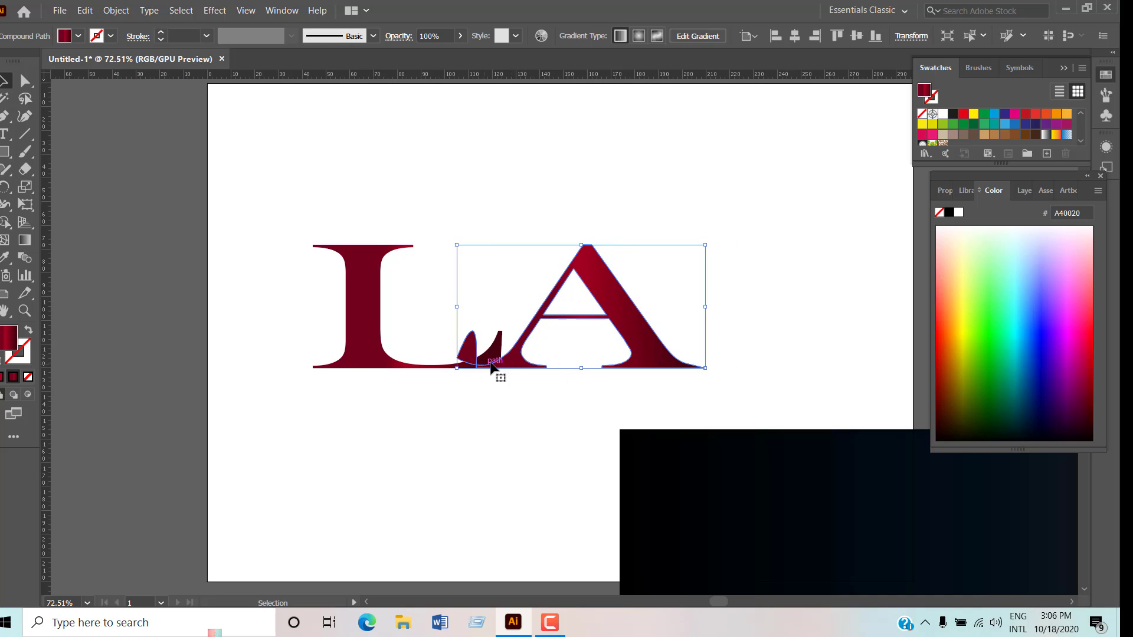
pyautogui.click(779, 288)
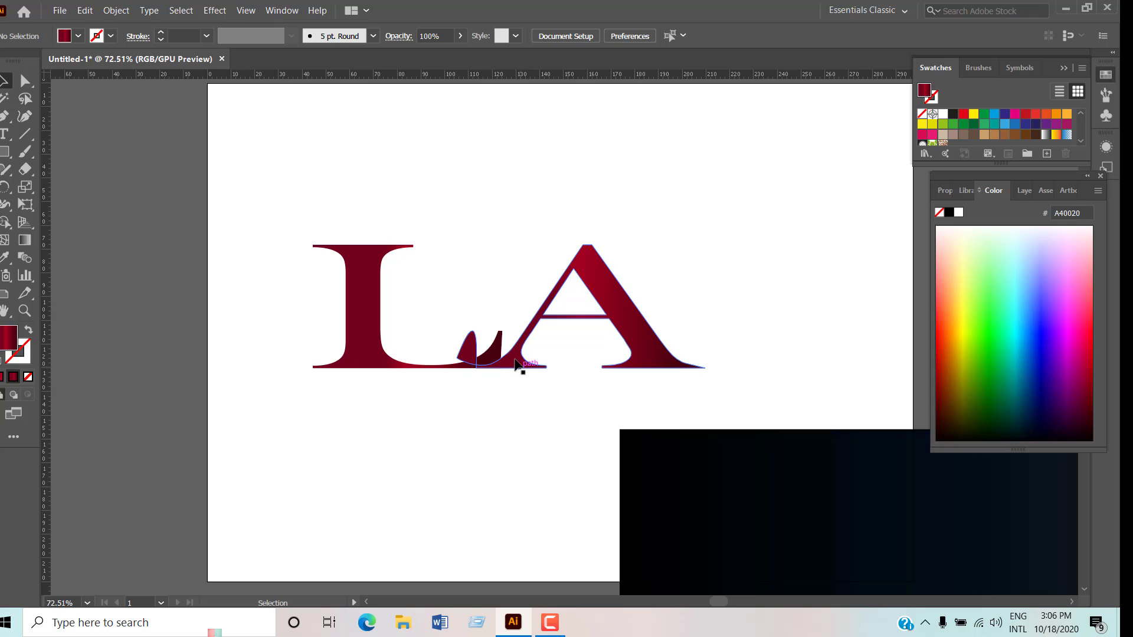
pyautogui.moveTo(515, 361)
pyautogui.mouseDown()
pyautogui.moveTo(540, 353)
pyautogui.moveTo(534, 360)
pyautogui.mouseUp()
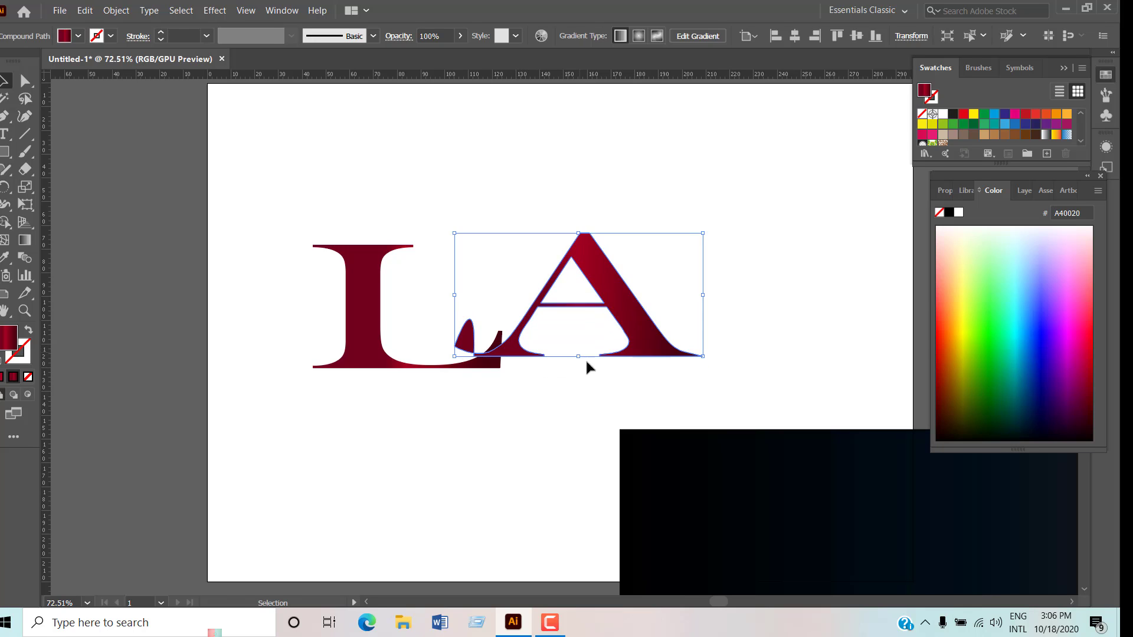
pyautogui.rightClick(340, 333)
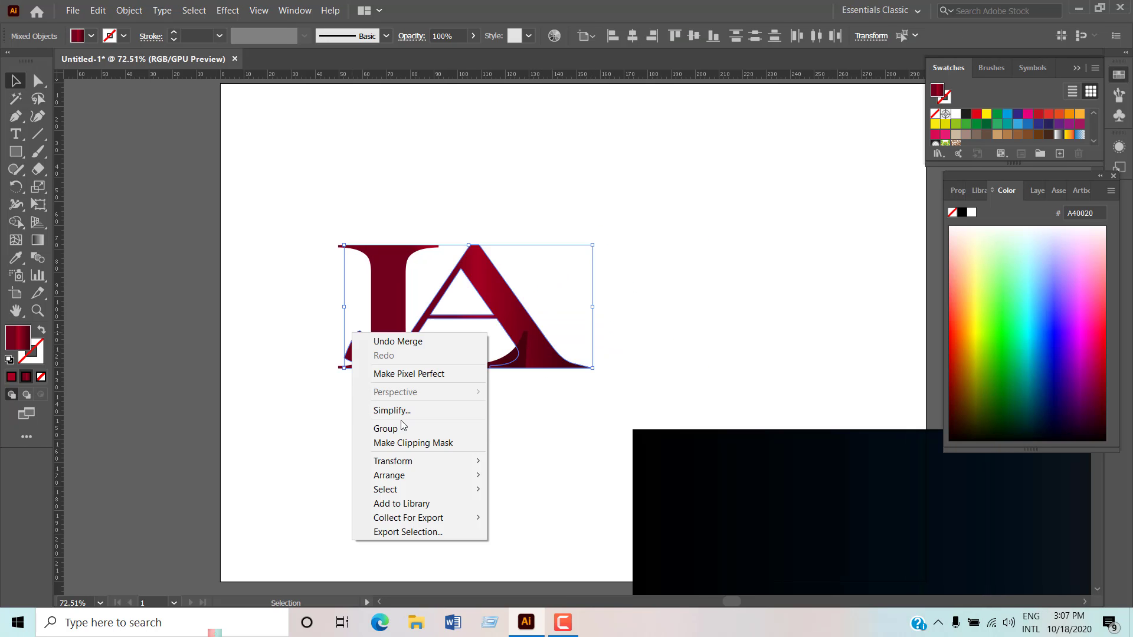
pyautogui.click(635, 321)
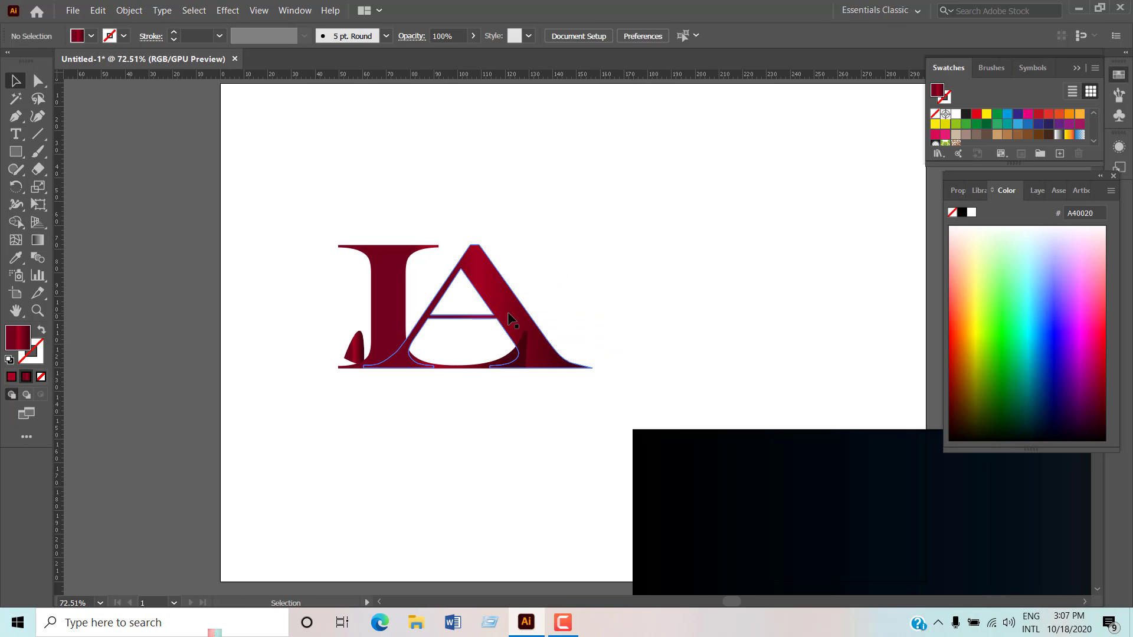
# - Delete the leftover curved piece beside the L's stem and shift the L slightly right under the A
pyautogui.click(507, 312)
pyautogui.rightClick(508, 312)
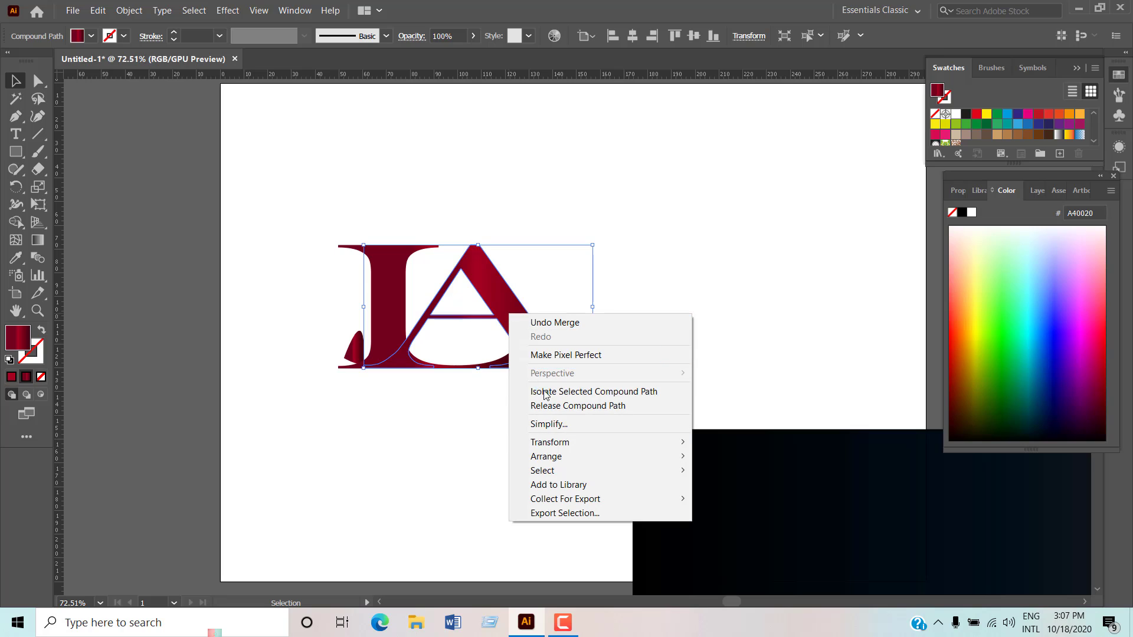
pyautogui.click(354, 357)
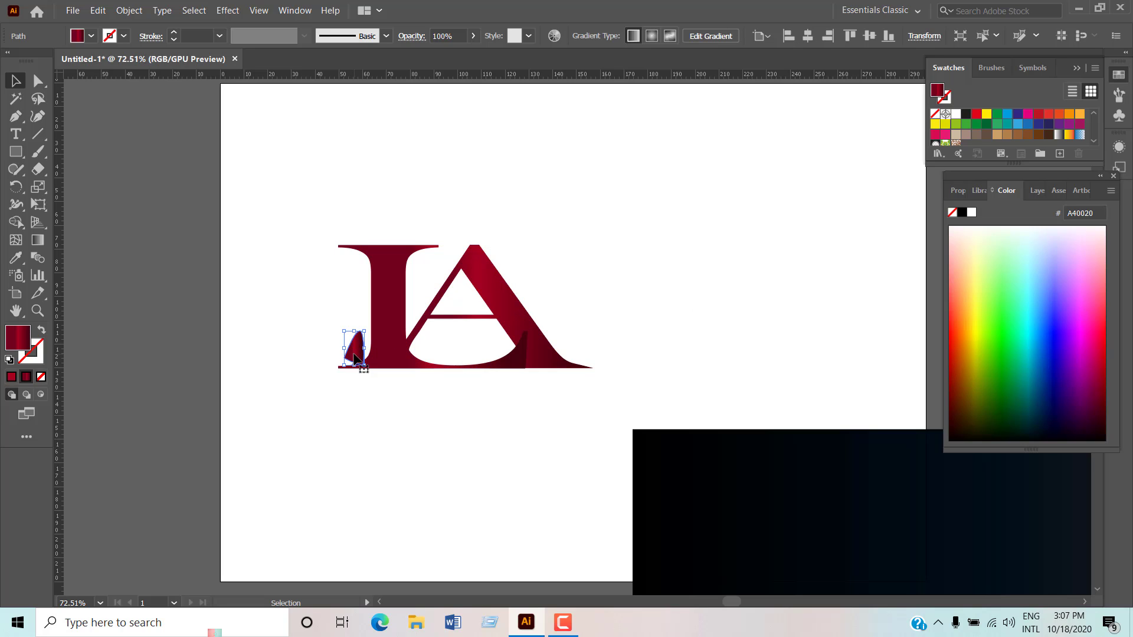
pyautogui.press('Delete')
pyautogui.moveTo(540, 353)
pyautogui.mouseDown()
pyautogui.moveTo(523, 367)
pyautogui.moveTo(551, 354)
pyautogui.mouseUp()
pyautogui.click(632, 284)
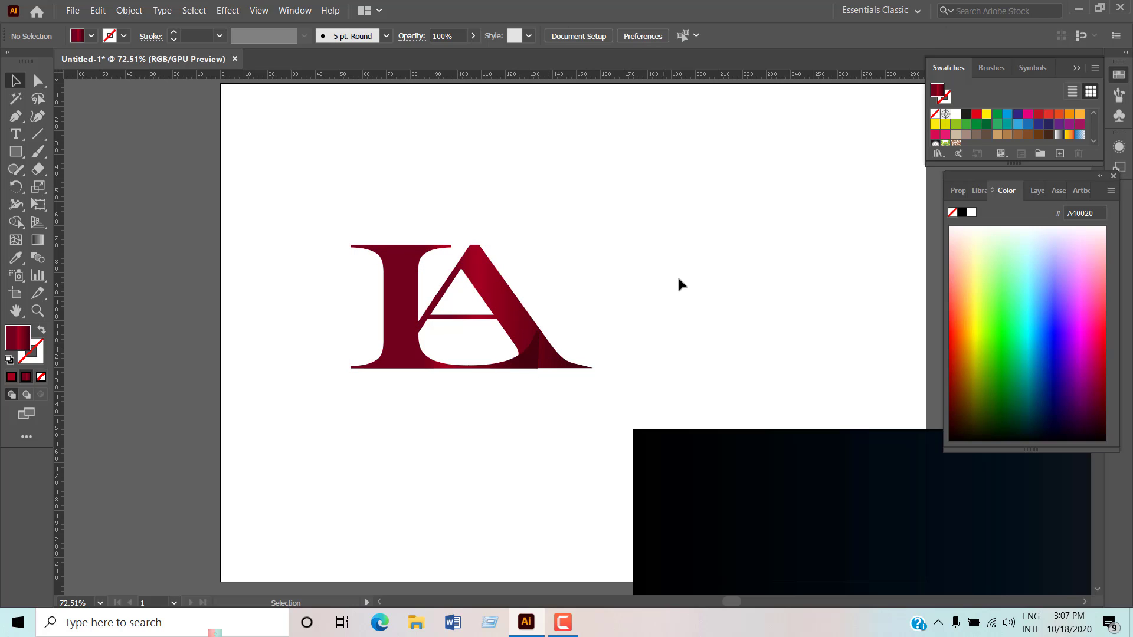
# - Group the overlapping L and A into a single object
pyautogui.click(527, 356)
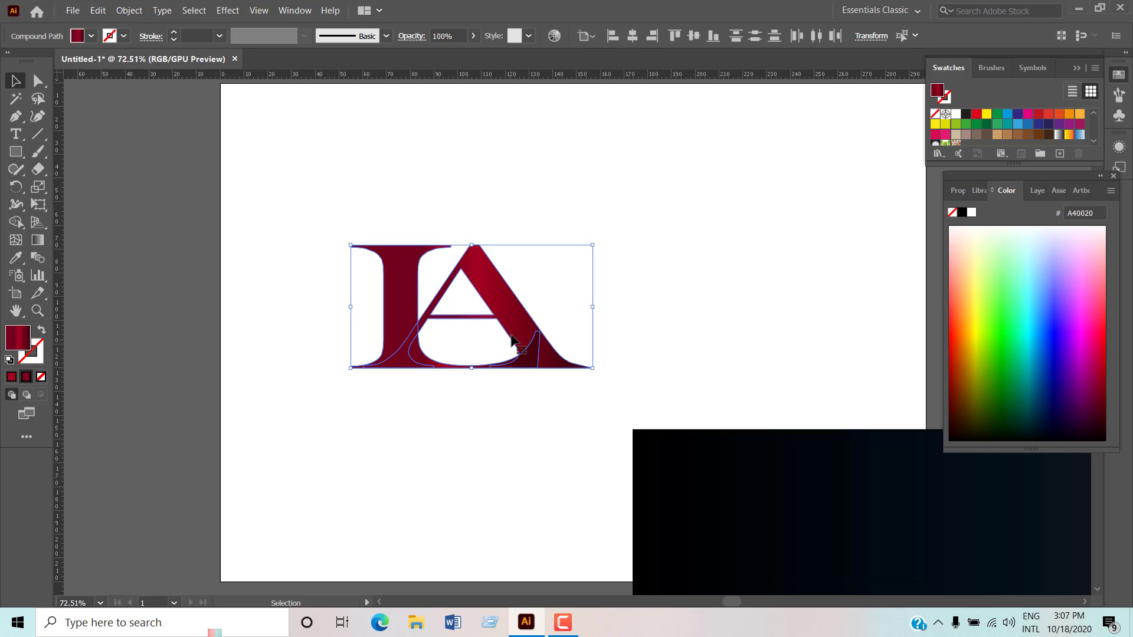
pyautogui.rightClick(512, 336)
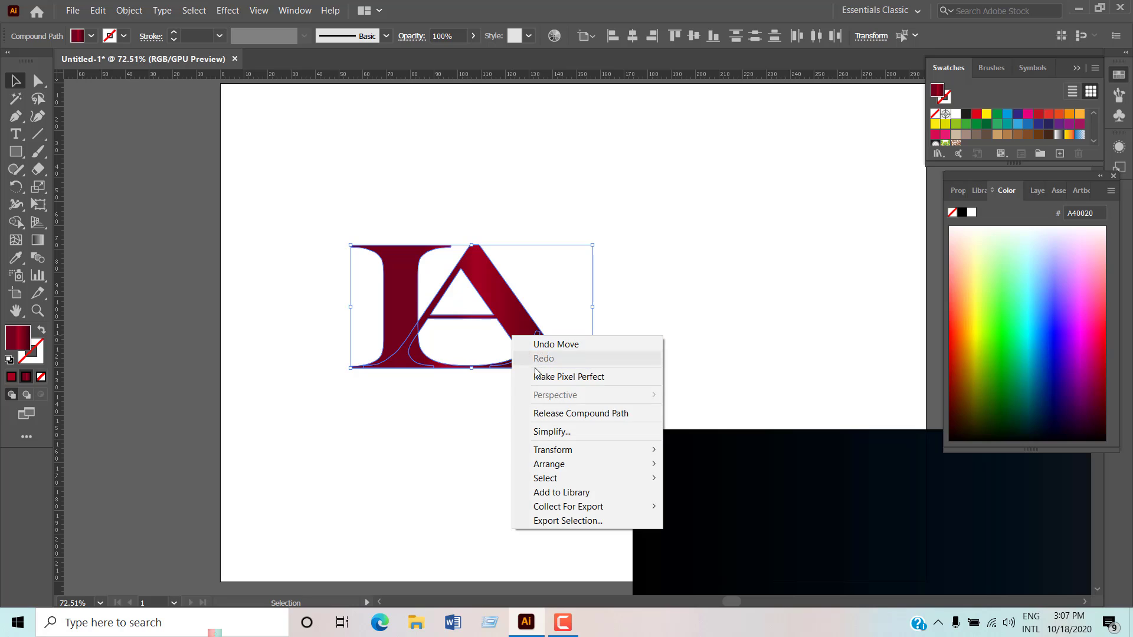
pyautogui.click(455, 410)
pyautogui.click(512, 339)
pyautogui.rightClick(490, 330)
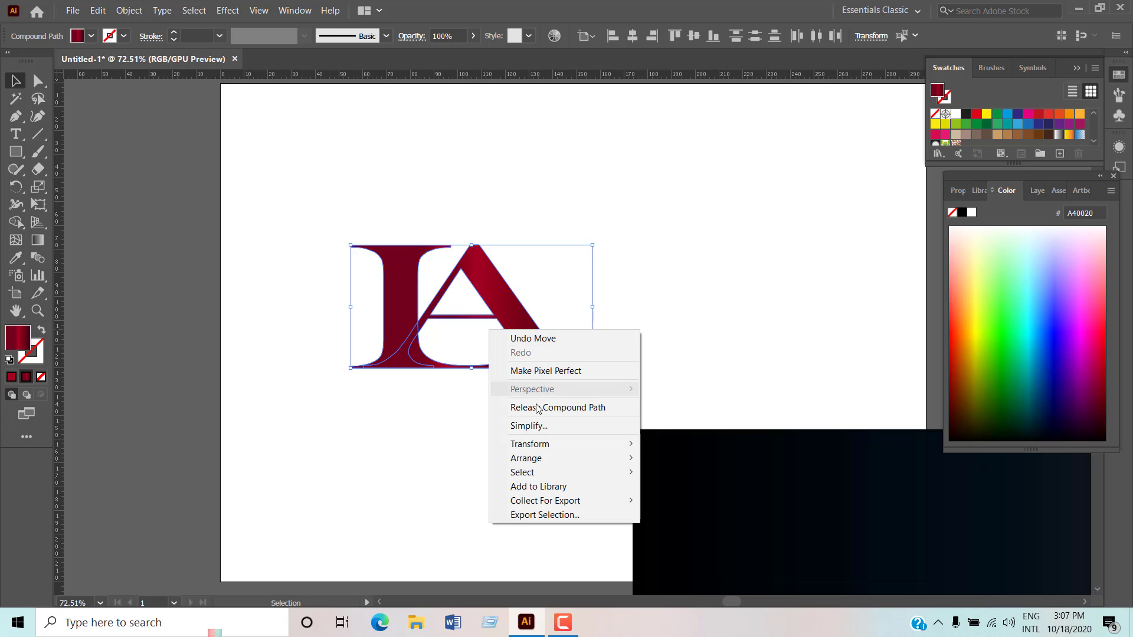
pyautogui.click(139, 12)
pyautogui.click(159, 73)
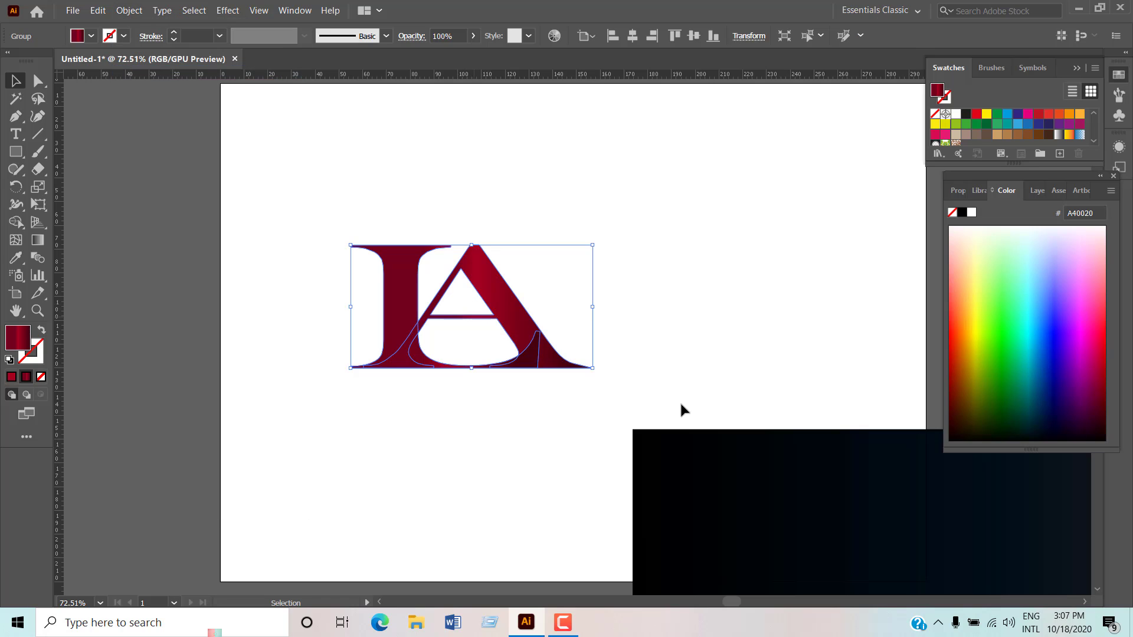
# - Move the dark gradient rectangle back over the artboard behind the letters and shift the letter group right towards the centre
pyautogui.moveTo(844, 559); pyautogui.dragTo(426, 204)
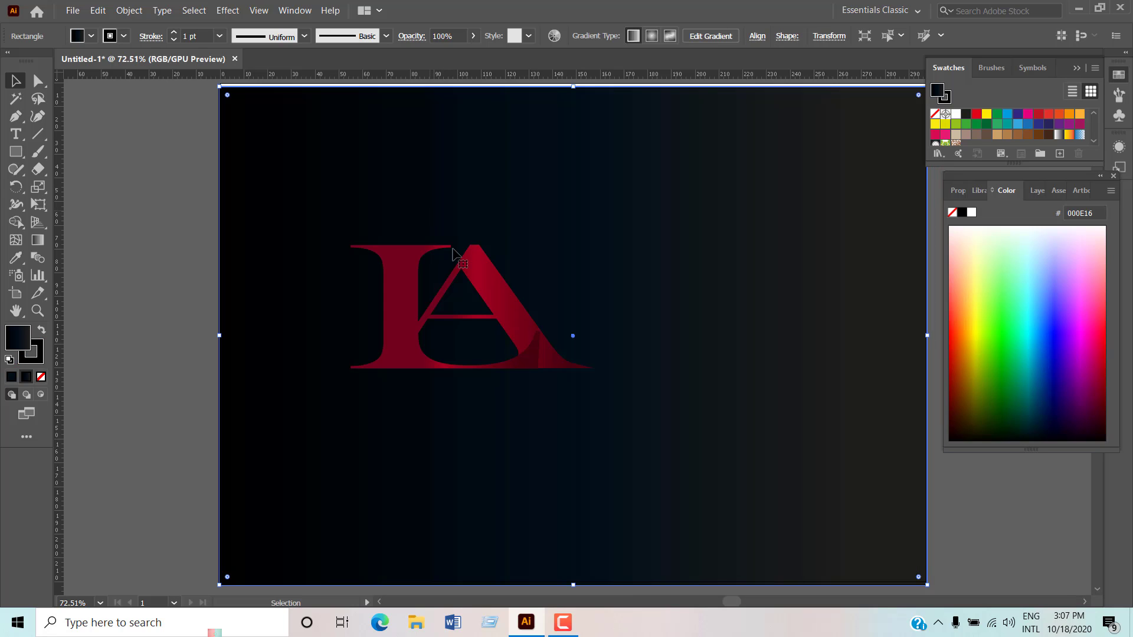
pyautogui.moveTo(476, 278); pyautogui.dragTo(555, 278)
pyautogui.click(552, 304)
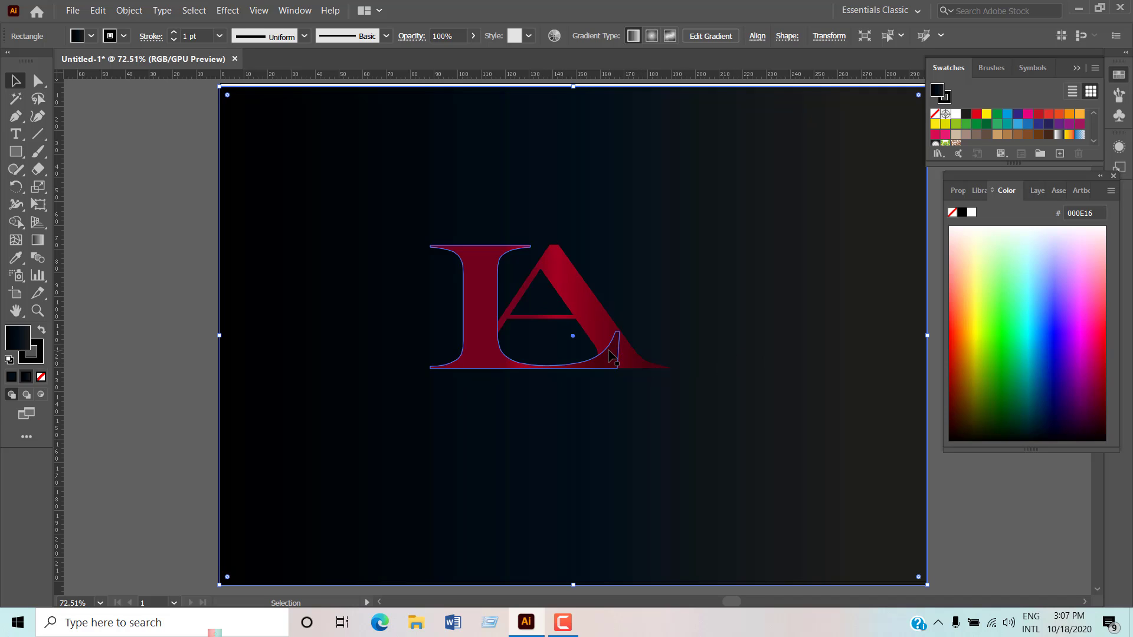
# - Draw a hexagon with the Polygon tool over the upper-left area of the background
pyautogui.rightClick(16, 152)
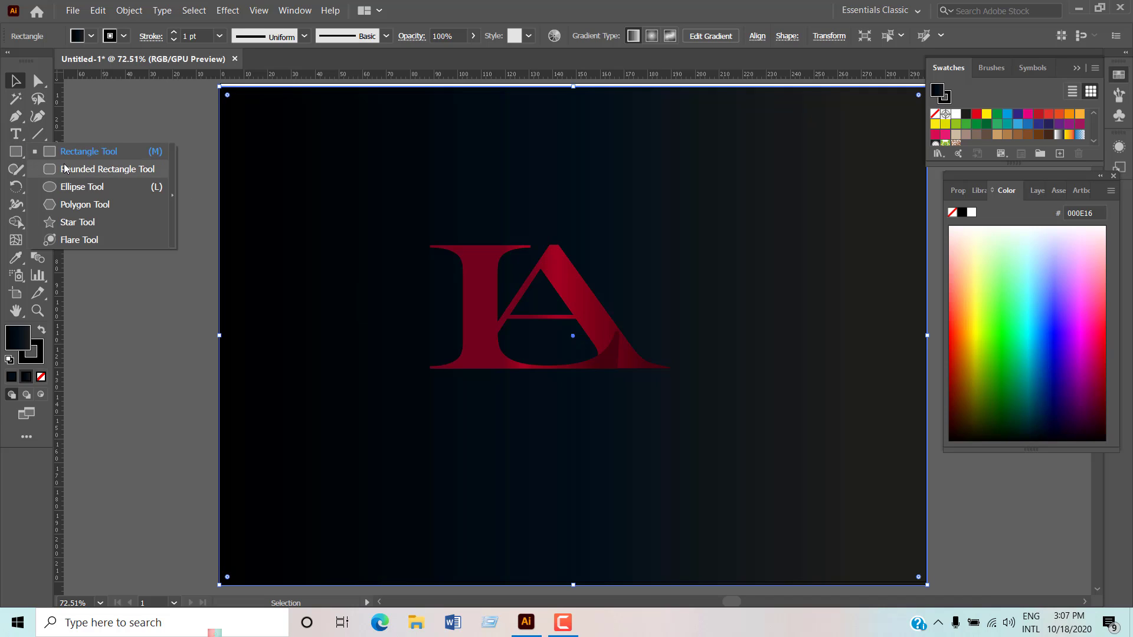
pyautogui.click(76, 208)
pyautogui.moveTo(297, 209)
pyautogui.mouseDown()
pyautogui.moveTo(379, 303)
pyautogui.moveTo(334, 299)
pyautogui.mouseUp()
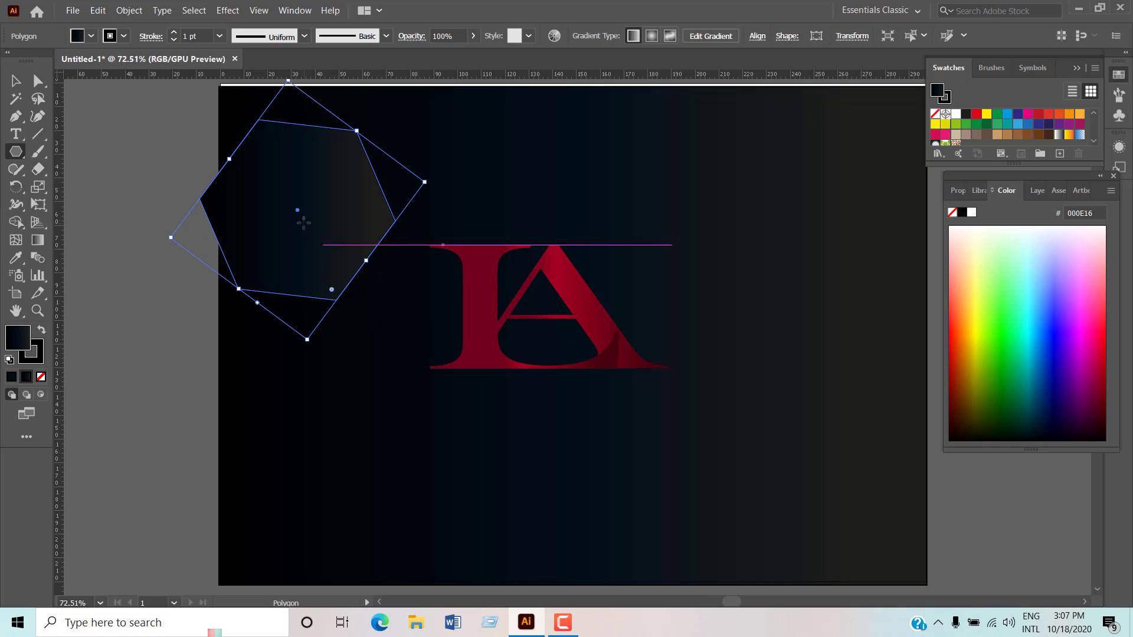
# - Rotate the hexagon upright, position it inside the artboard left of the letters, and remove its fill
pyautogui.press('v')
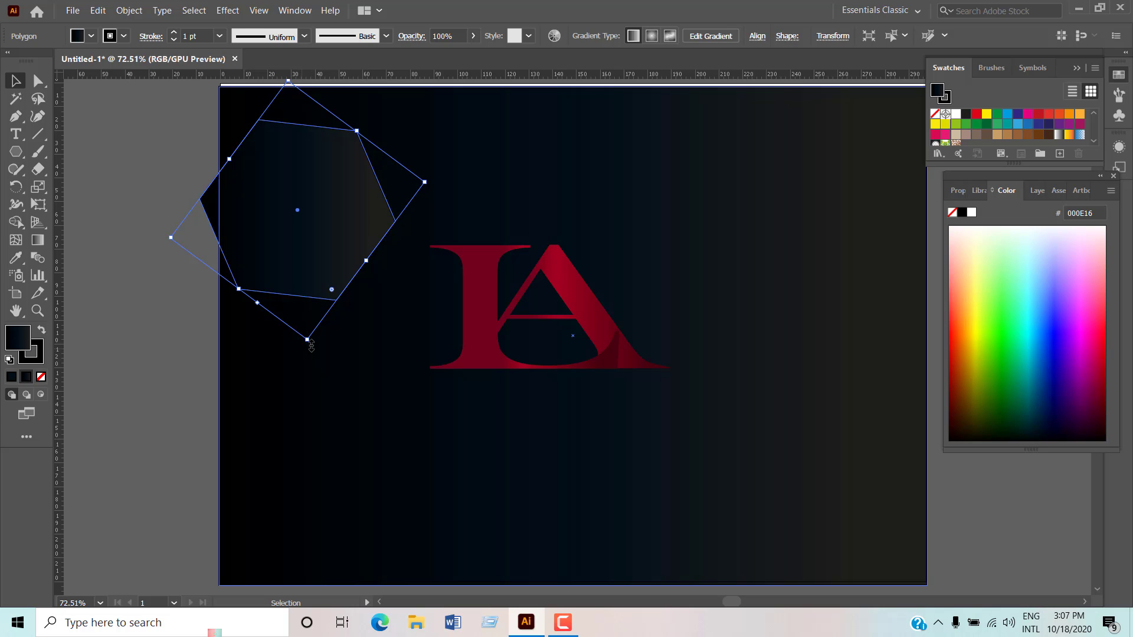
pyautogui.moveTo(308, 341); pyautogui.dragTo(377, 307)
pyautogui.moveTo(296, 217); pyautogui.dragTo(364, 227)
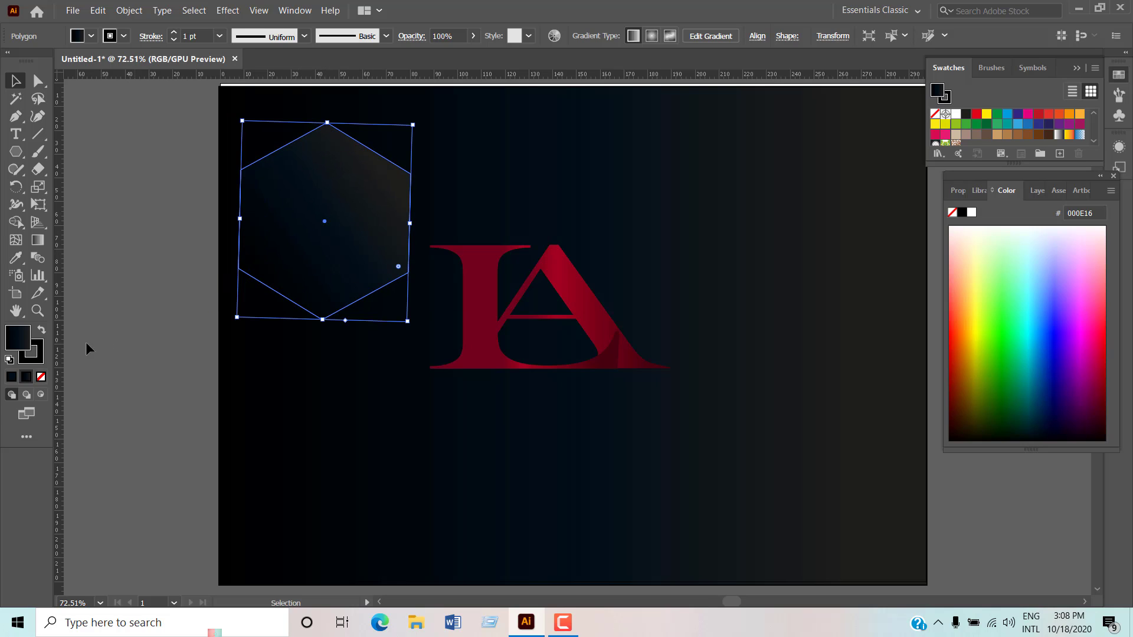
pyautogui.click(41, 377)
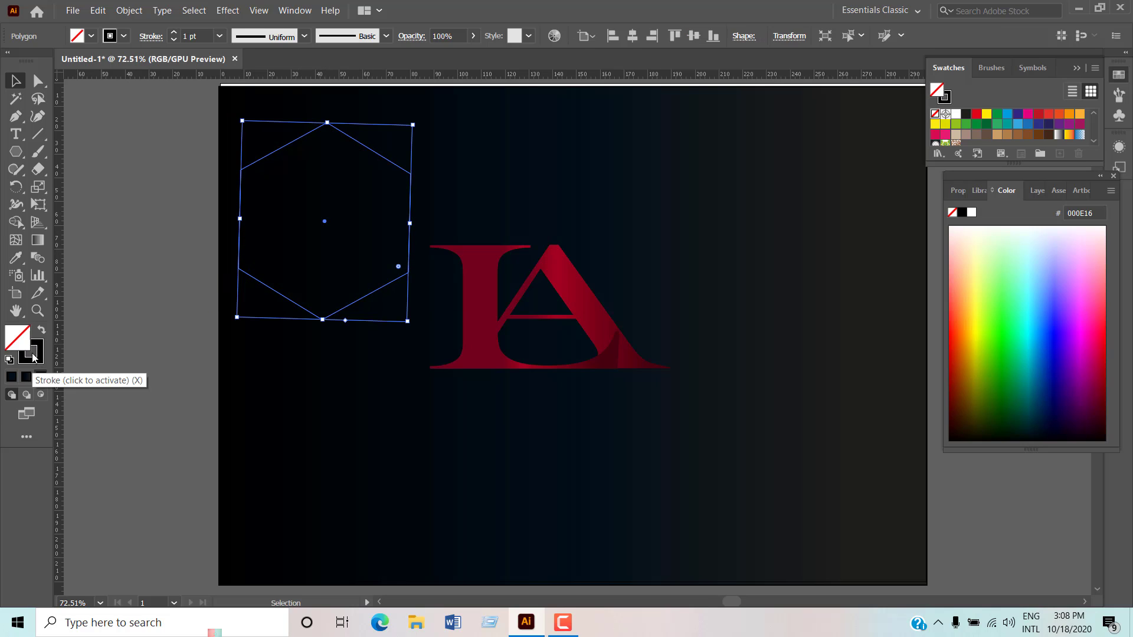
pyautogui.click(36, 120)
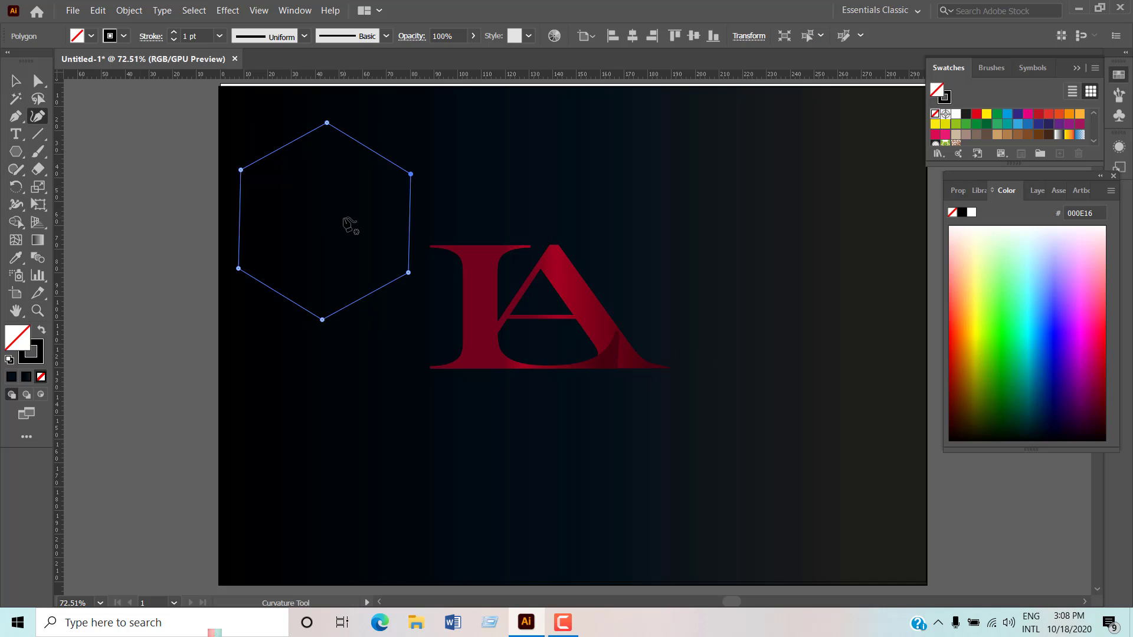
pyautogui.click(240, 171)
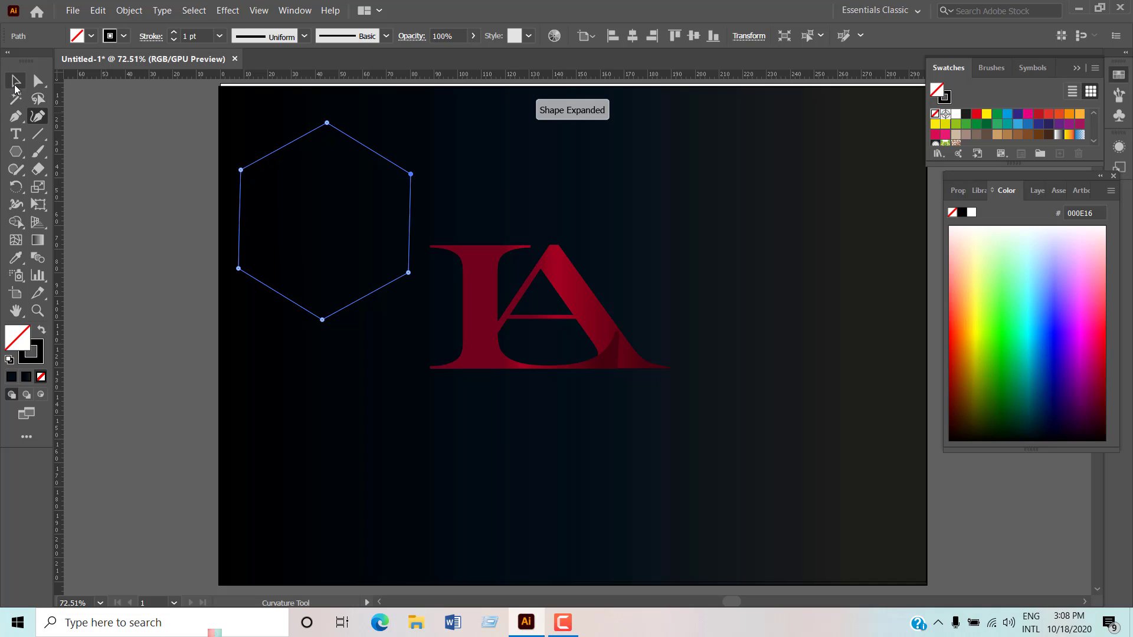
pyautogui.click(16, 81)
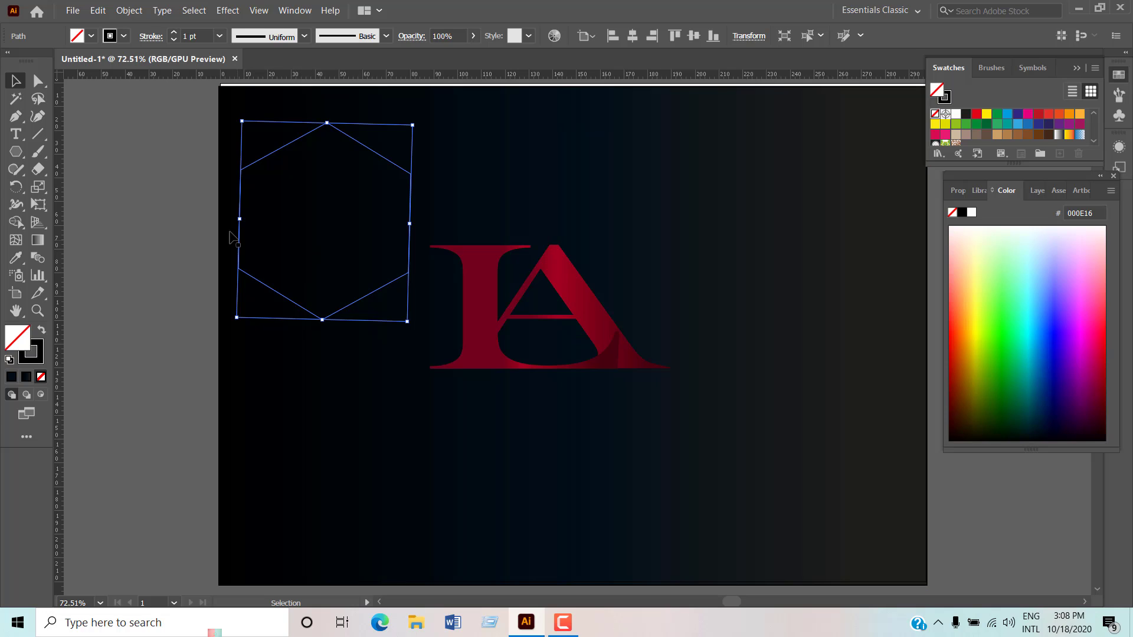
pyautogui.hotkey('ctrl', 'z')
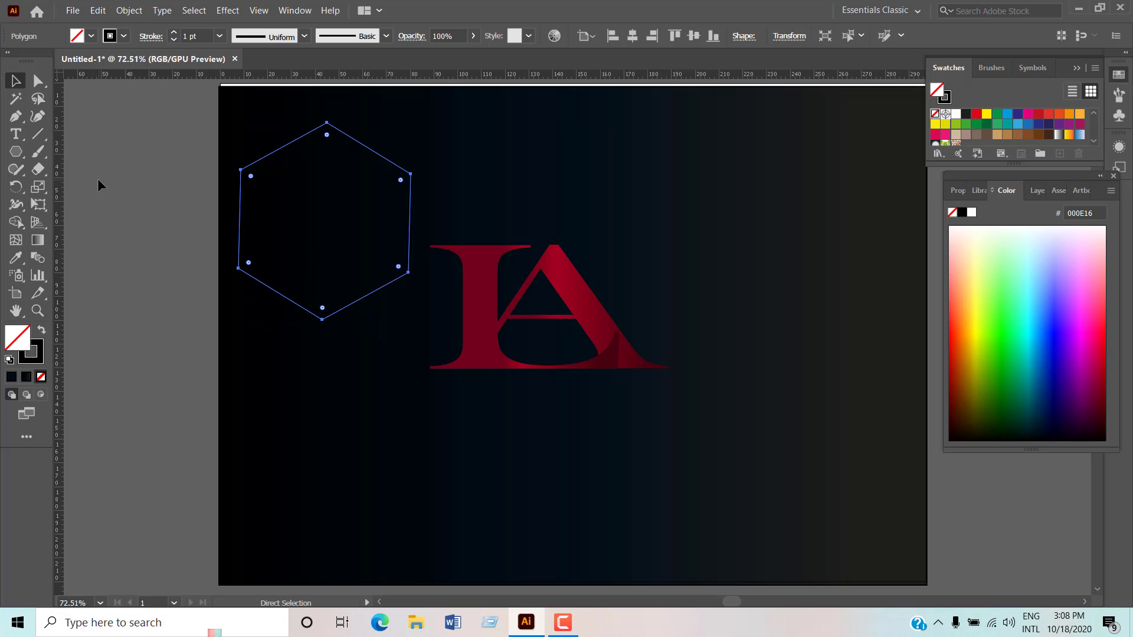
# - Draw a straight line segment from the hexagon's upper-left corner to its centre
pyautogui.click(37, 135)
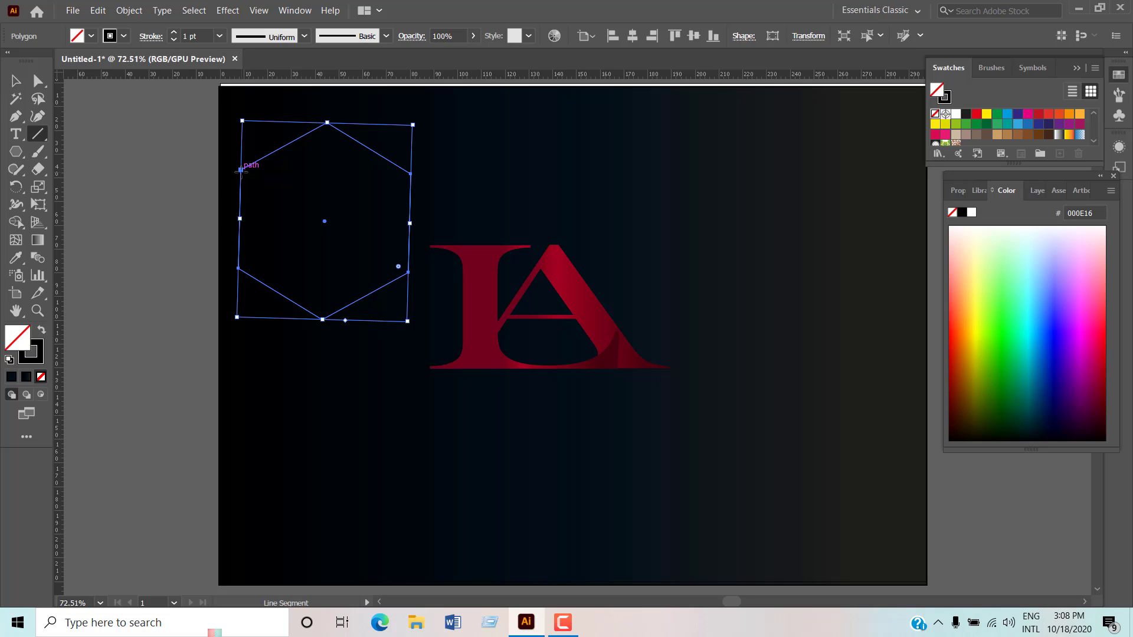
pyautogui.moveTo(240, 170); pyautogui.dragTo(325, 221)
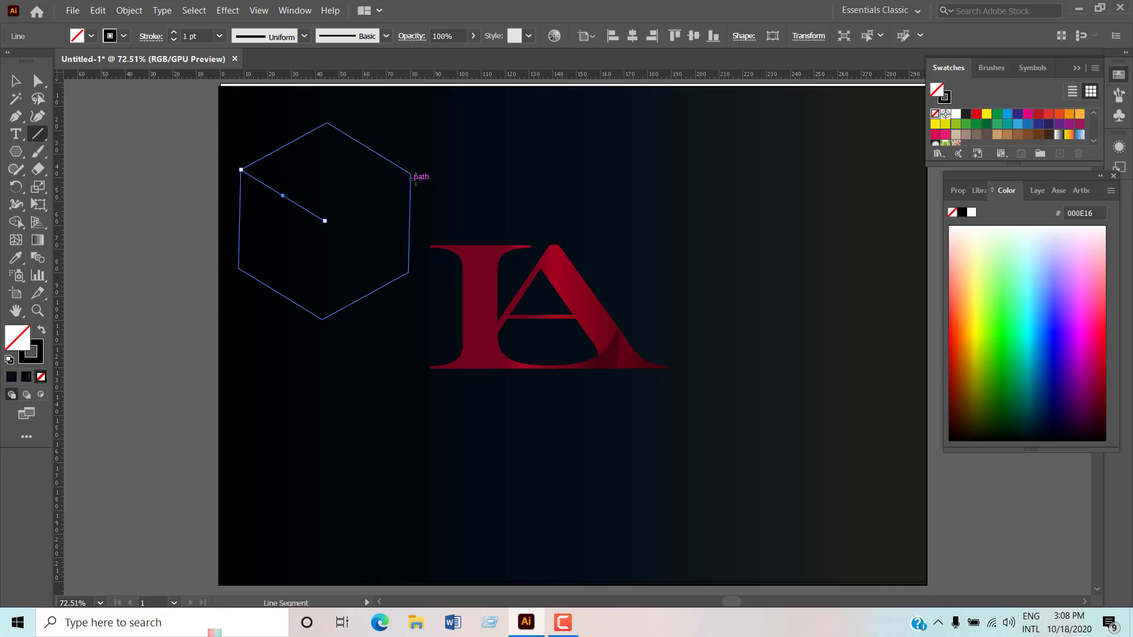
# - Draw a line from the hexagon's upper-right corner to its centre and move the dark background rectangle off the artwork to the lower right
pyautogui.moveTo(410, 174); pyautogui.dragTo(324, 220)
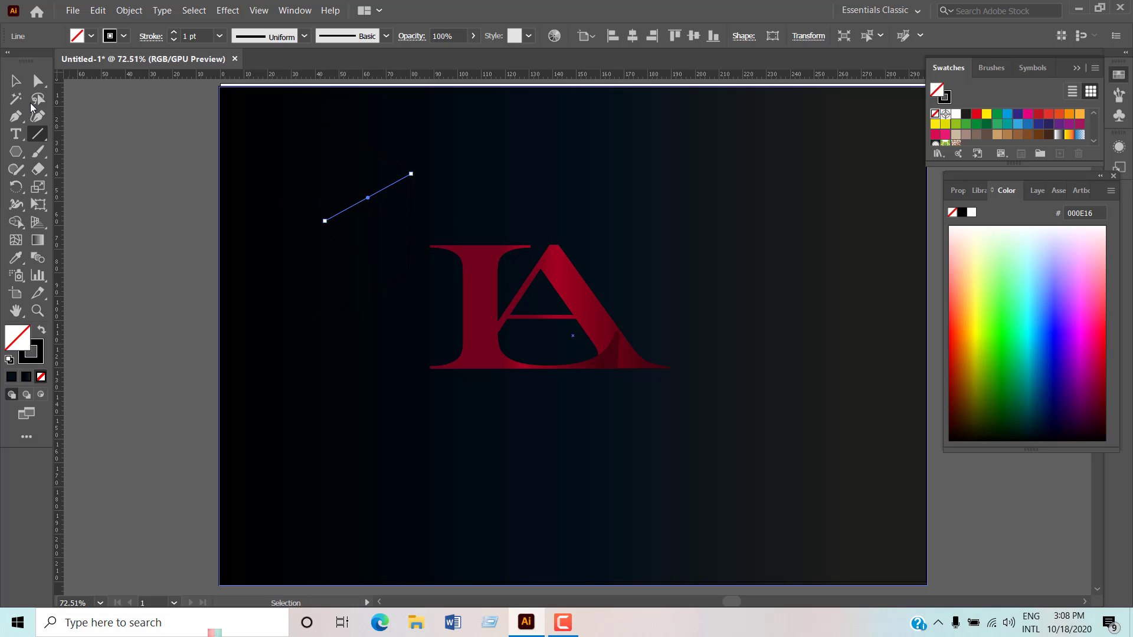
pyautogui.click(15, 81)
pyautogui.moveTo(271, 147); pyautogui.dragTo(765, 297)
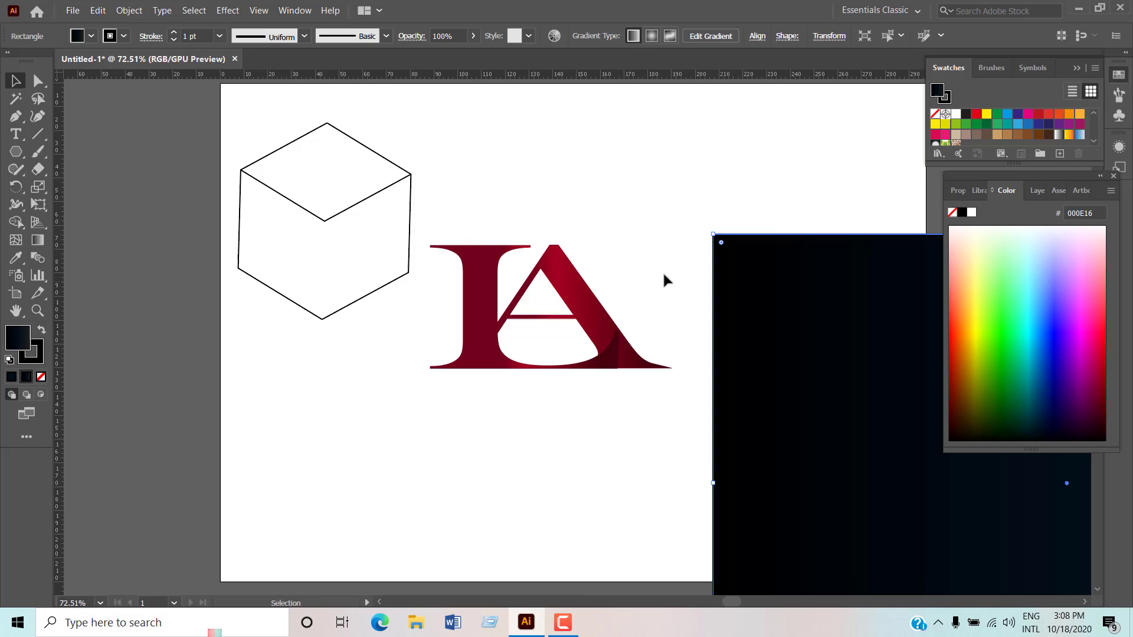
# - Draw a line from the hexagon's centre to its bottom corner and group the hexagon with its three inner lines
pyautogui.click(38, 134)
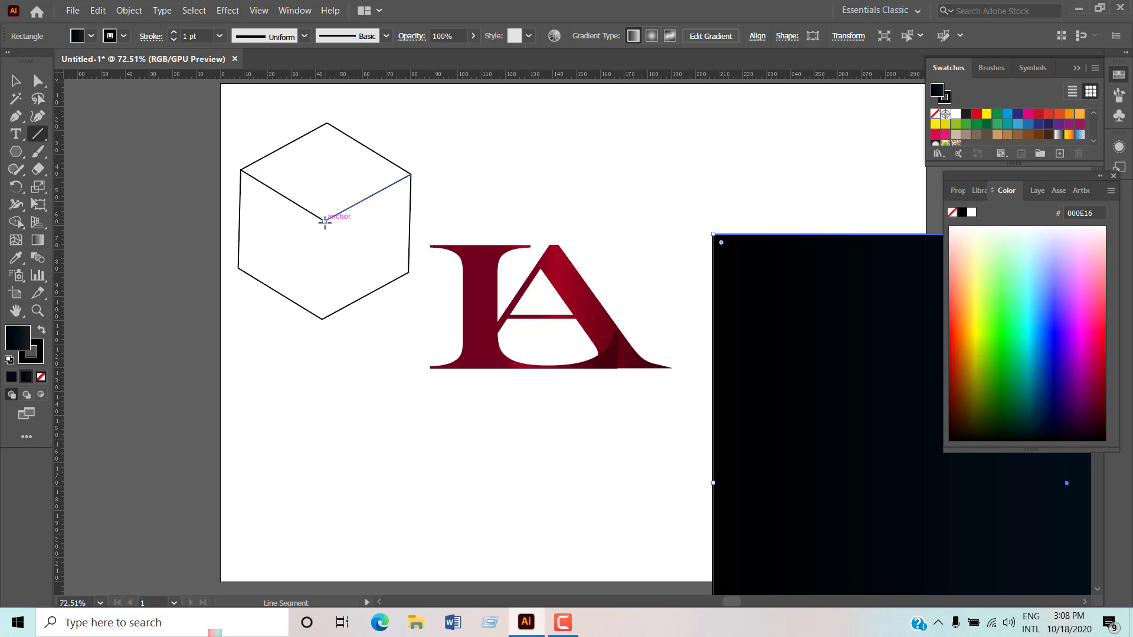
pyautogui.moveTo(324, 220); pyautogui.dragTo(322, 318)
pyautogui.click(10, 86)
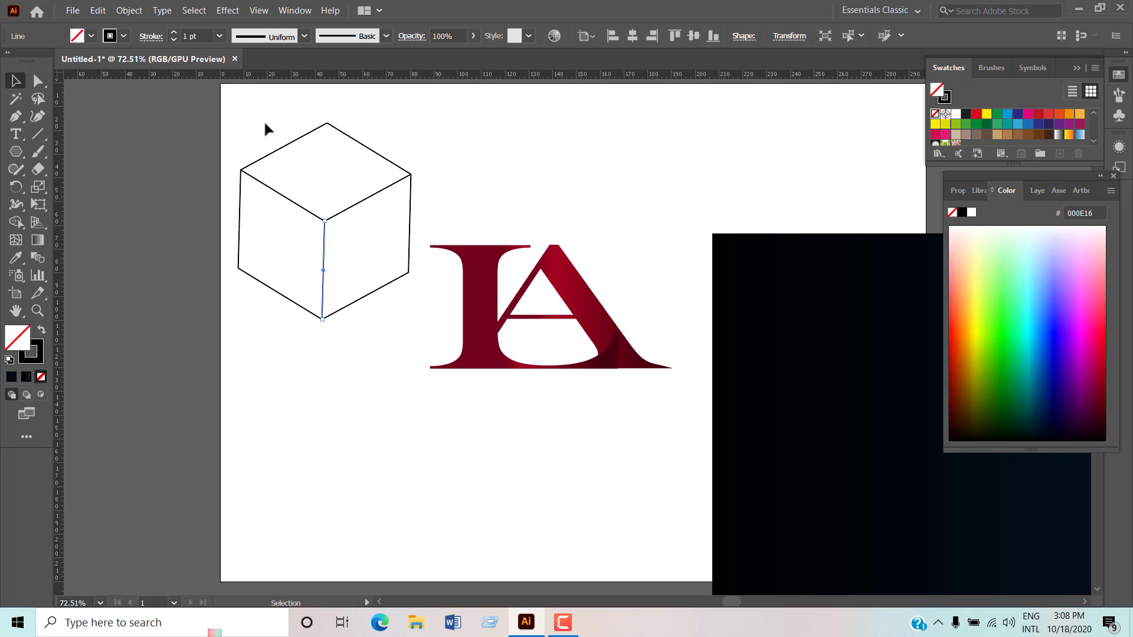
pyautogui.moveTo(256, 122); pyautogui.dragTo(355, 263)
pyautogui.rightClick(350, 255)
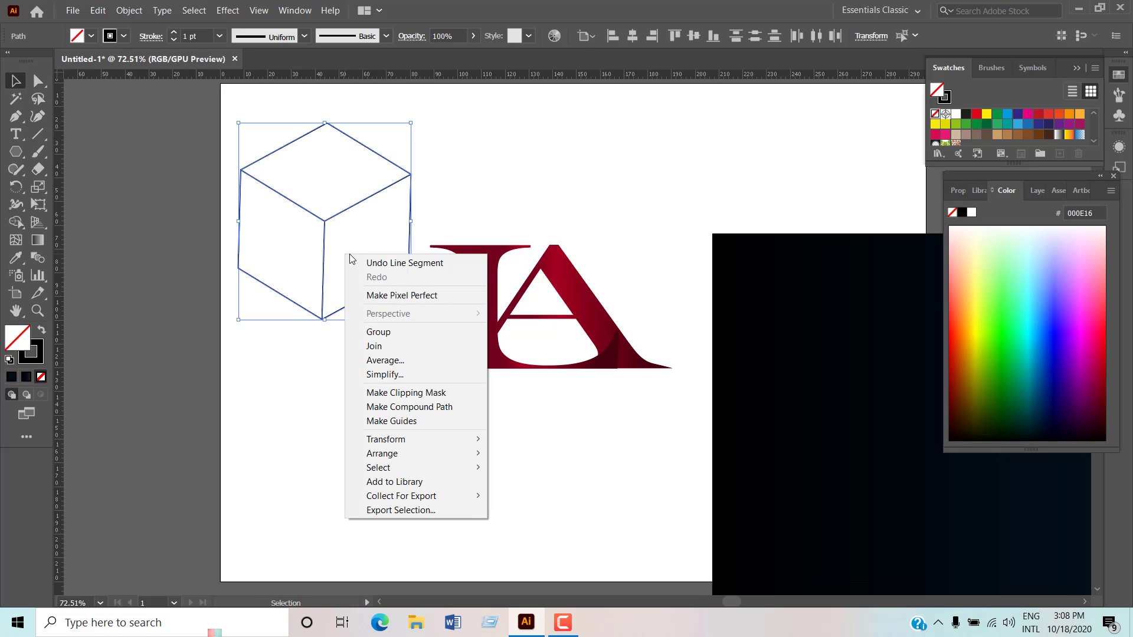
pyautogui.click(405, 337)
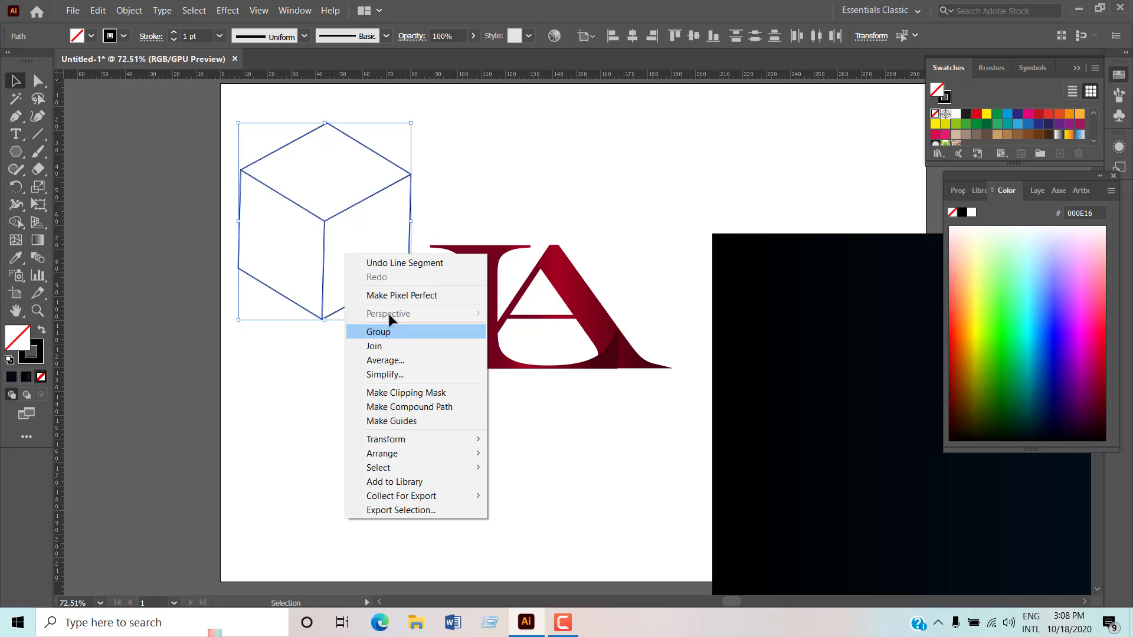
# - Fill the cube group with the linear gradient and set its middle stop to dark red 770025
pyautogui.click(27, 377)
pyautogui.click(33, 239)
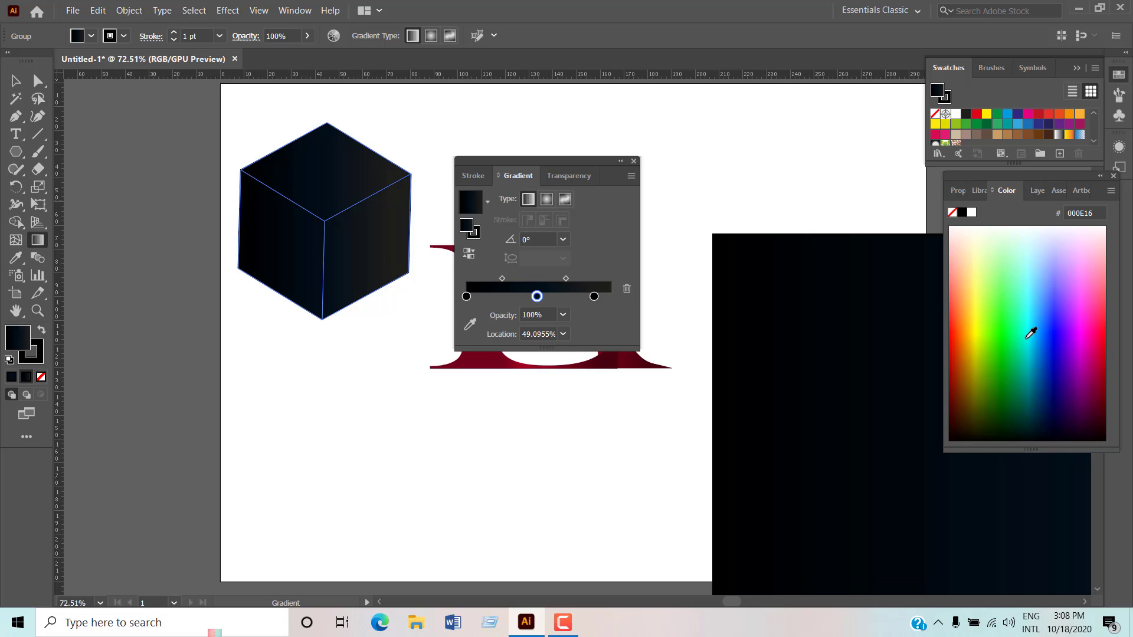
pyautogui.click(1096, 367)
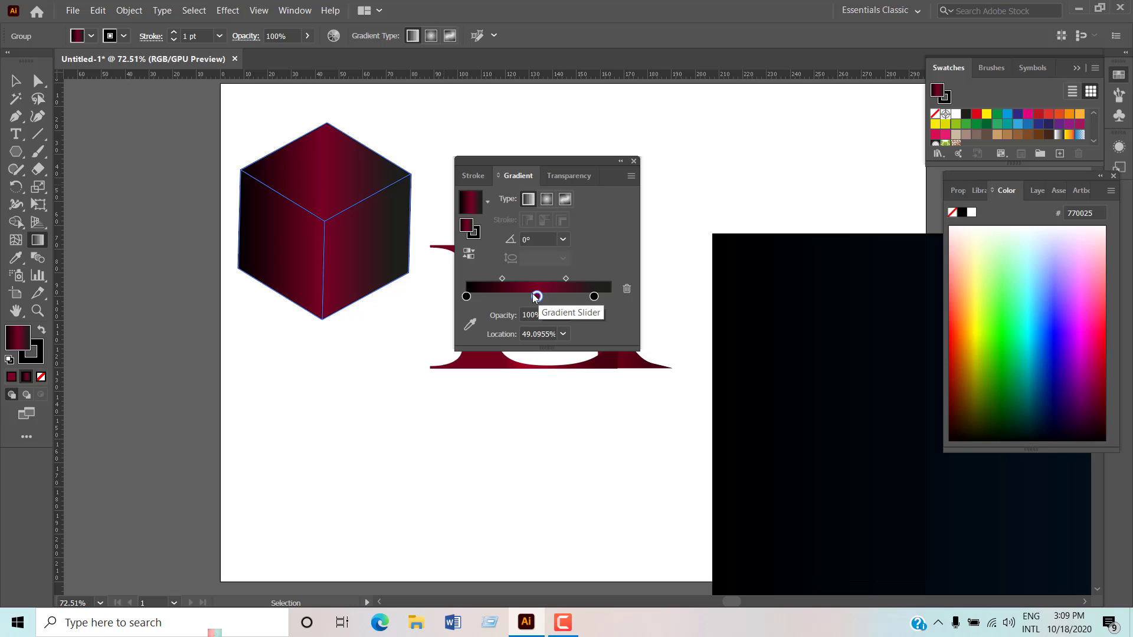
# - Rearrange the cube's gradient with a dark red stop at about 24%, the 770025 stop at about 80%, and the near-black stop between them
pyautogui.moveTo(537, 297); pyautogui.dragTo(567, 297)
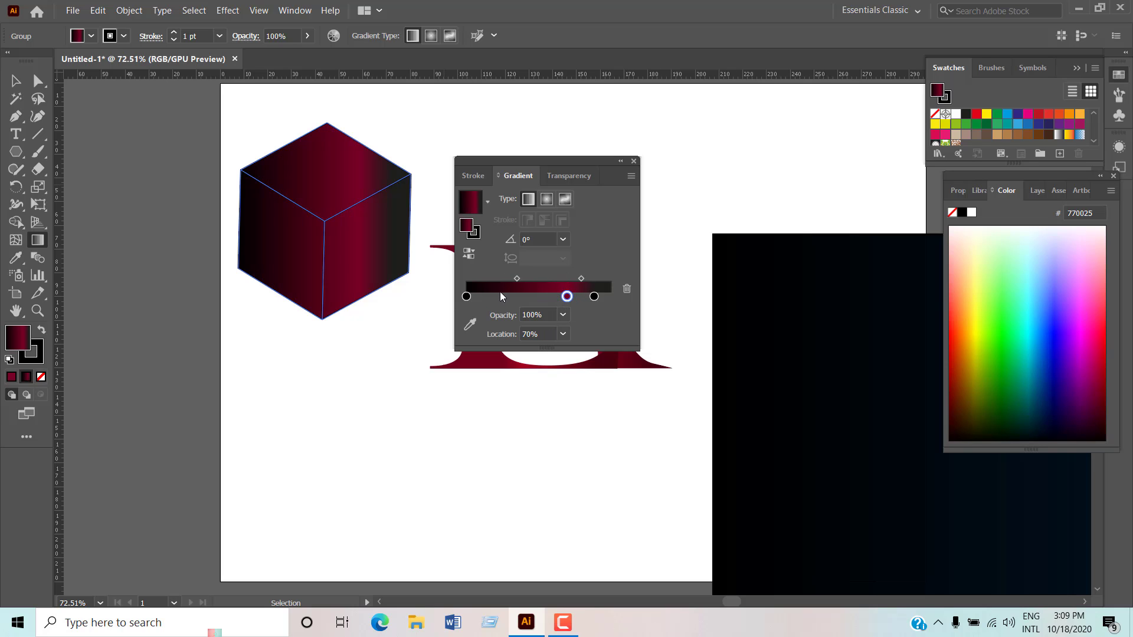
pyautogui.moveTo(532, 296); pyautogui.dragTo(502, 297)
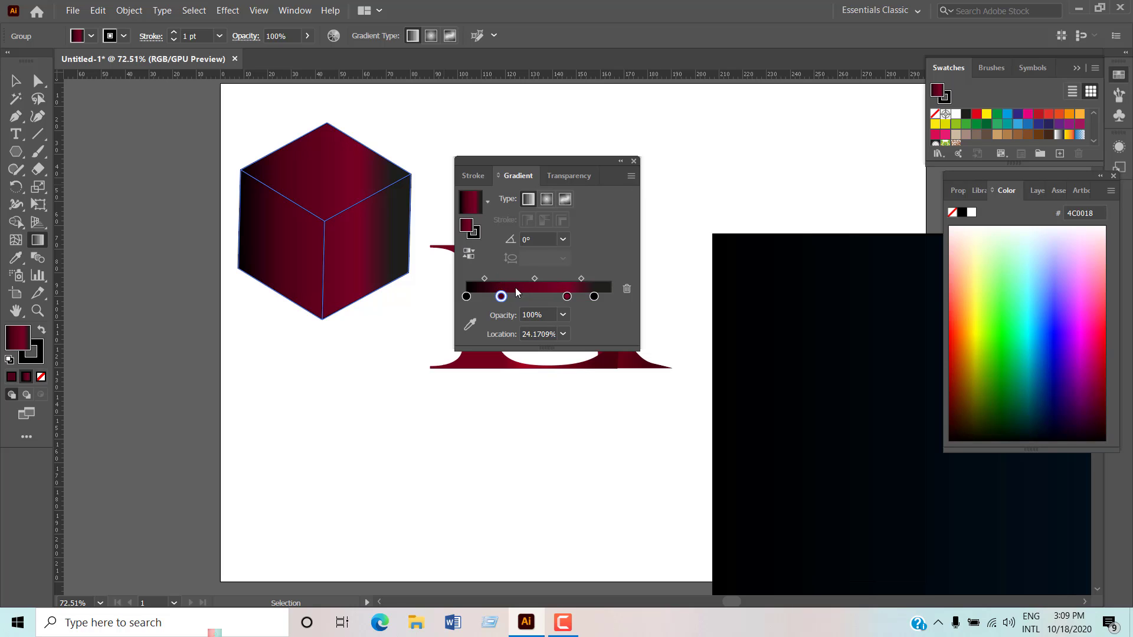
pyautogui.moveTo(594, 297)
pyautogui.mouseDown()
pyautogui.moveTo(546, 296)
pyautogui.moveTo(584, 297)
pyautogui.mouseUp()
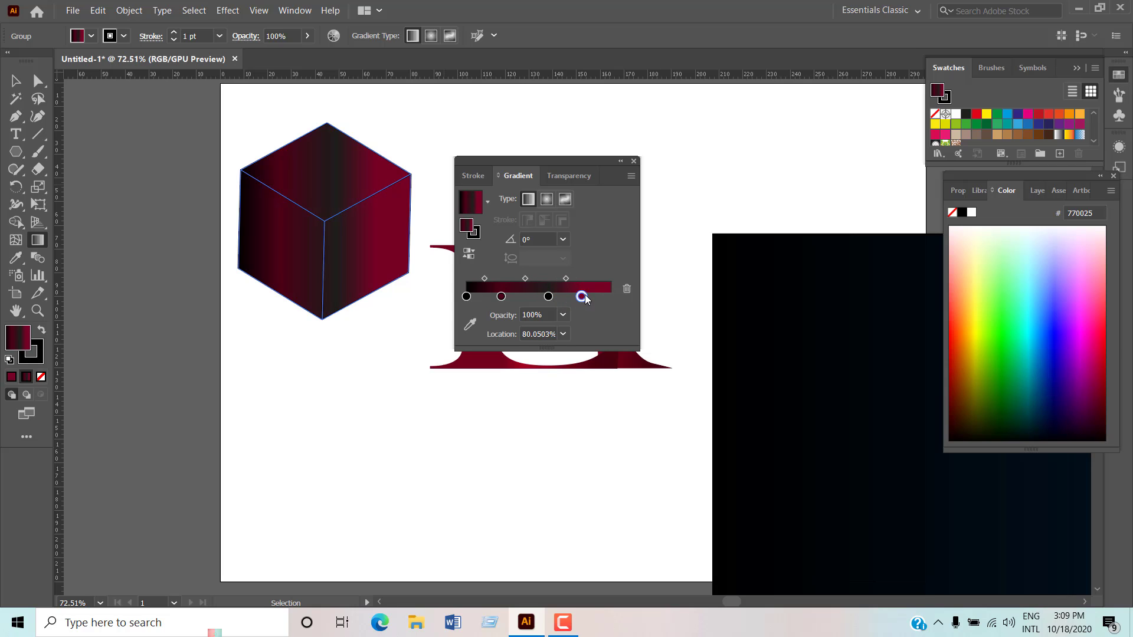
pyautogui.click(634, 162)
pyautogui.click(15, 81)
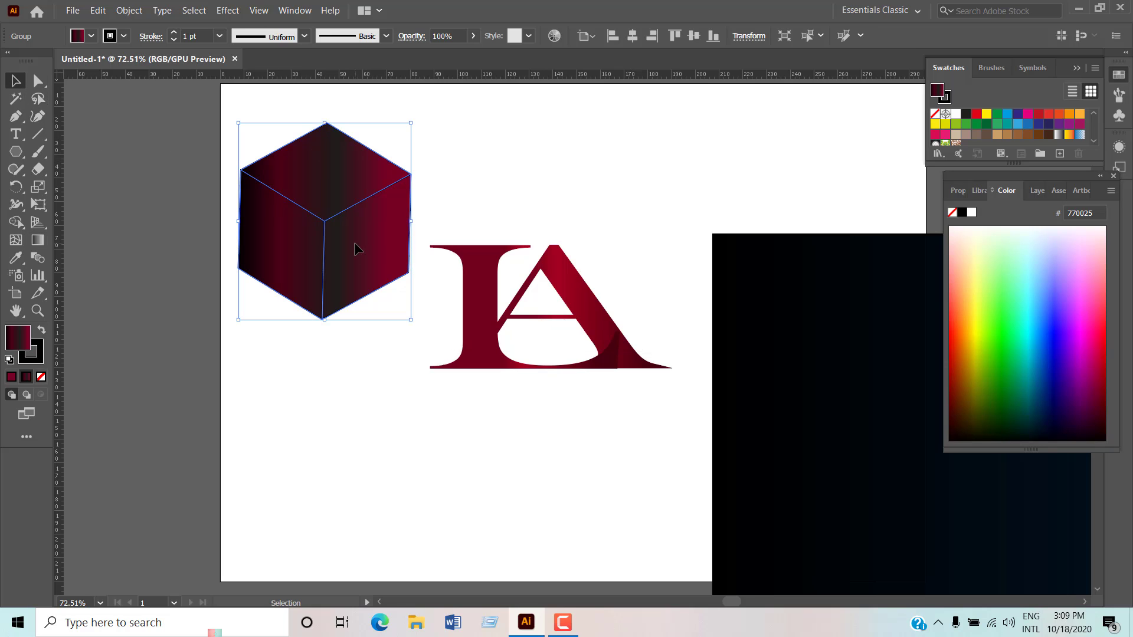
# - Turn the cube's top, left and right faces into separate shapes with the Shape Builder tool
pyautogui.click(15, 222)
pyautogui.click(326, 201)
pyautogui.click(317, 230)
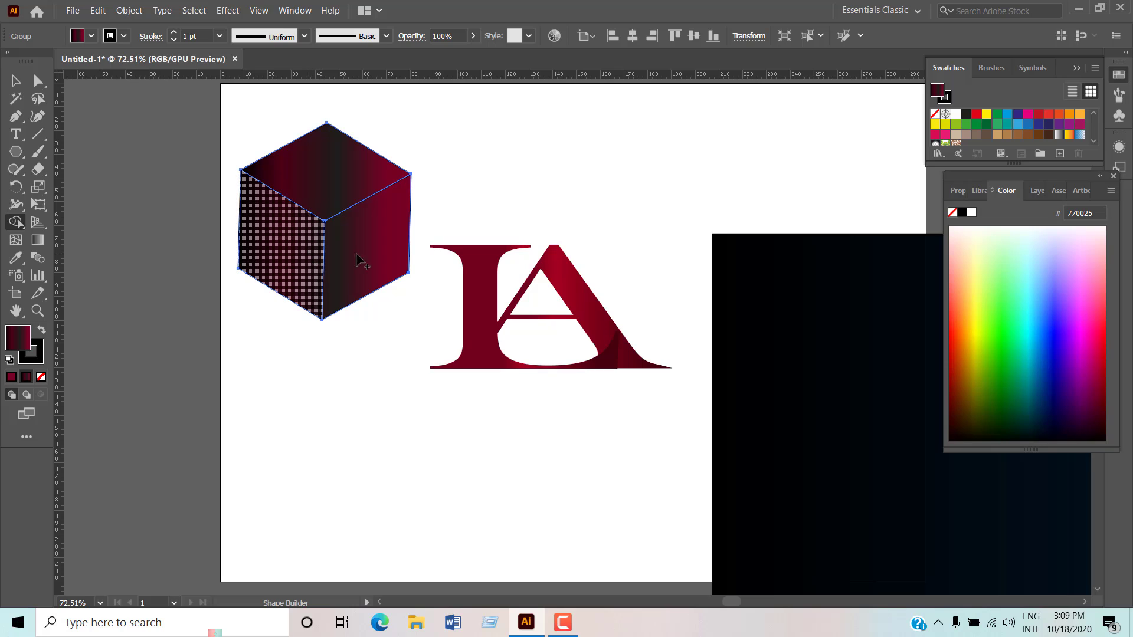
pyautogui.click(359, 256)
pyautogui.click(16, 81)
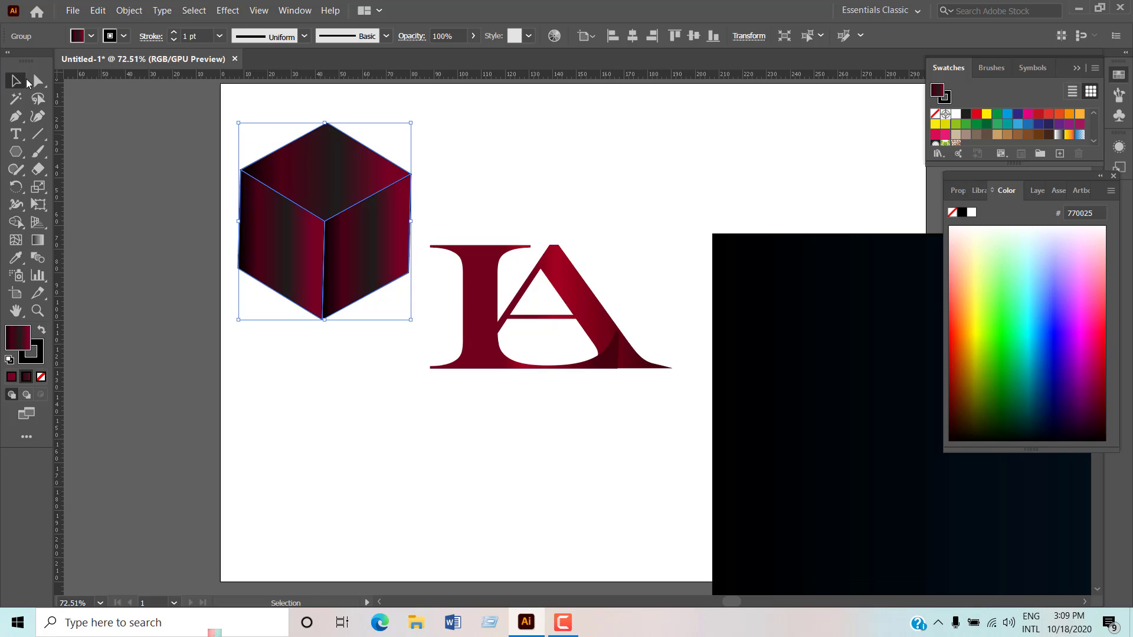
# - Ungroup the cube so its faces can be edited individually
pyautogui.click(434, 118)
pyautogui.click(354, 169)
pyautogui.rightClick(354, 170)
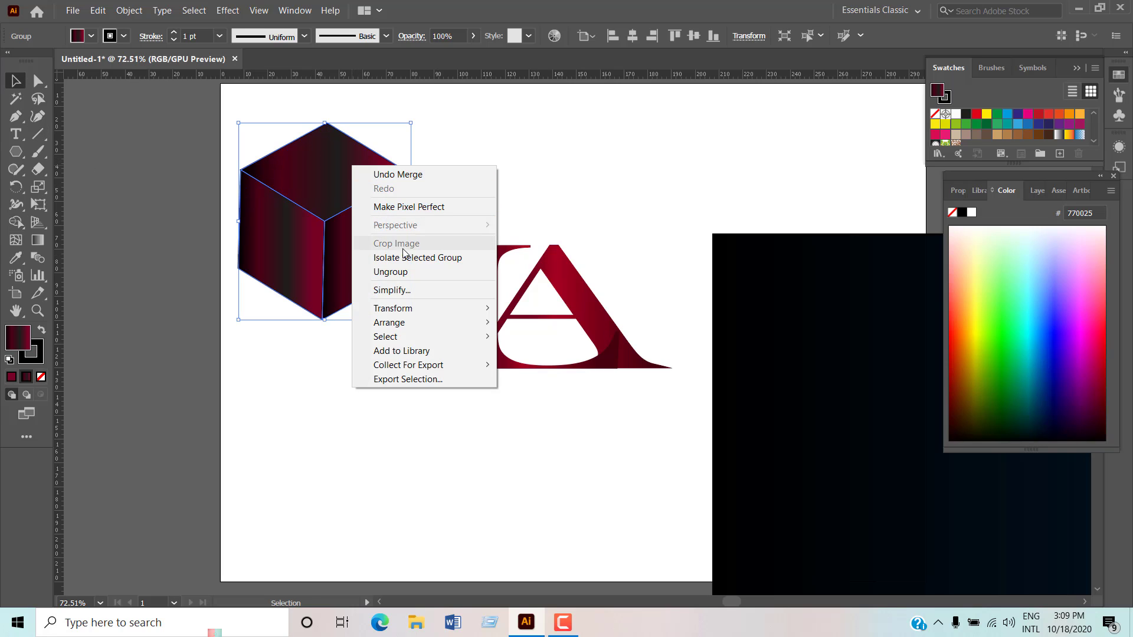
pyautogui.click(397, 275)
# - Fill the cube's top face with solid red C00030
pyautogui.click(330, 158)
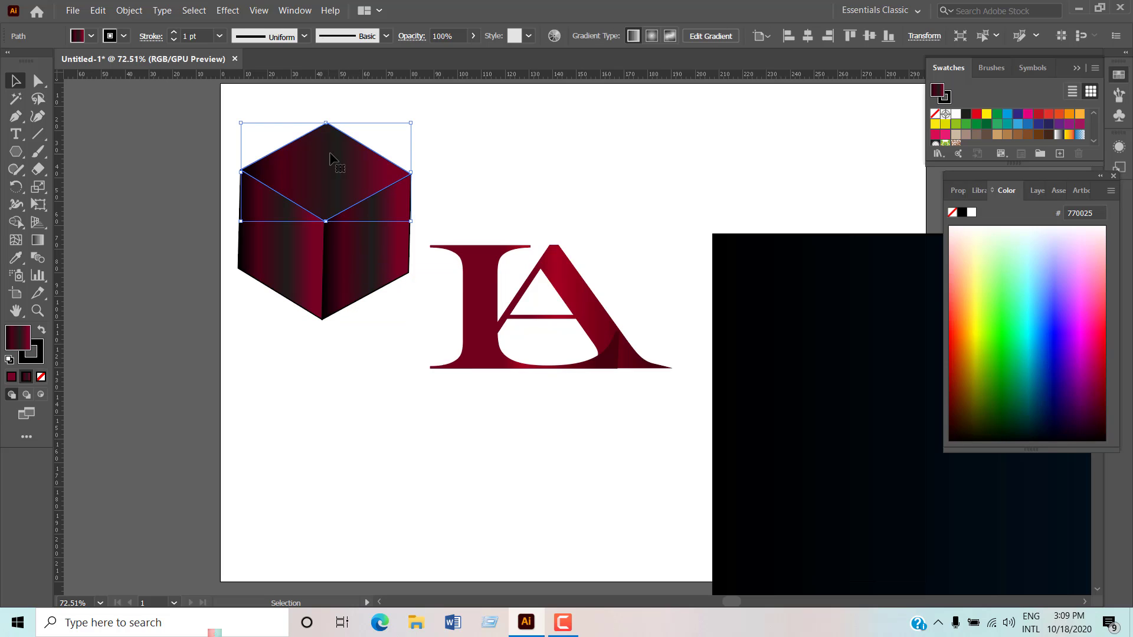
pyautogui.click(1102, 355)
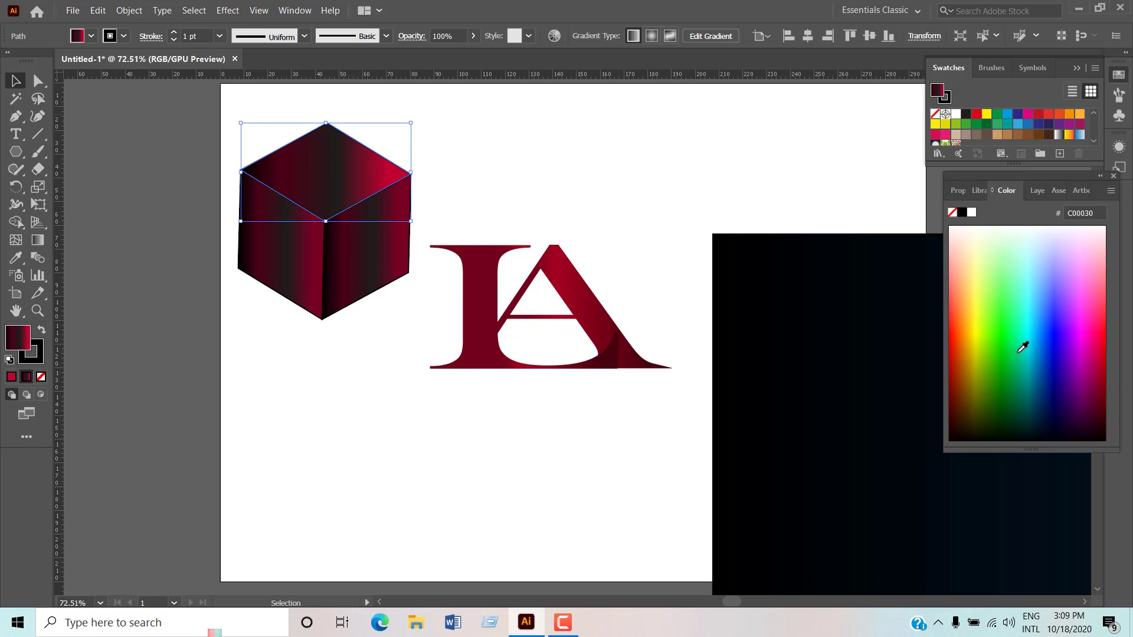
pyautogui.click(11, 377)
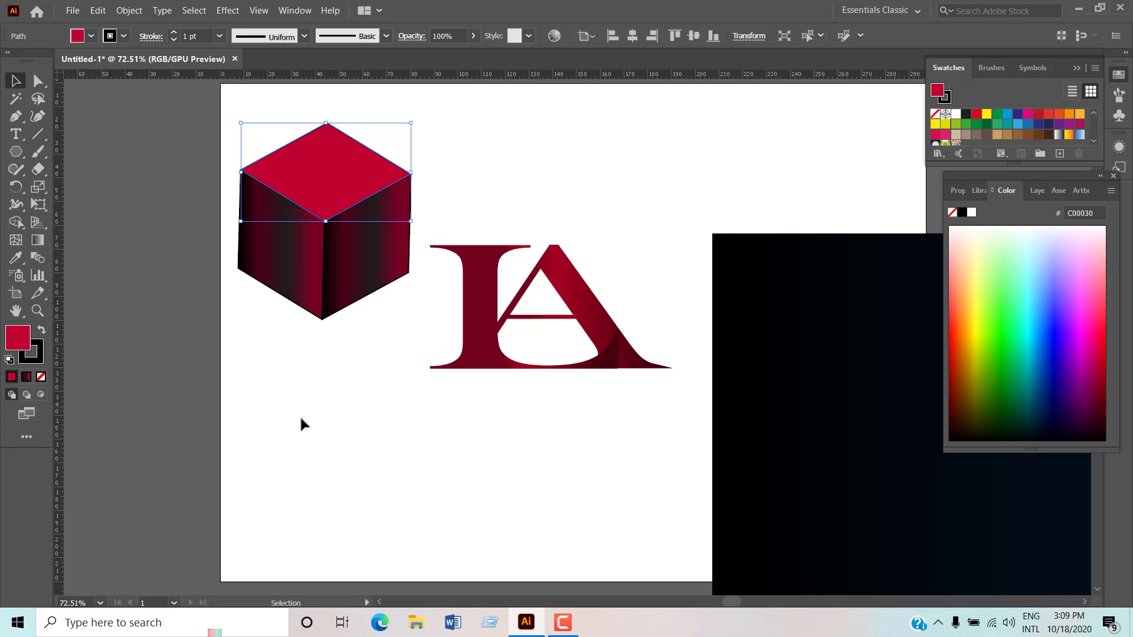
pyautogui.click(340, 433)
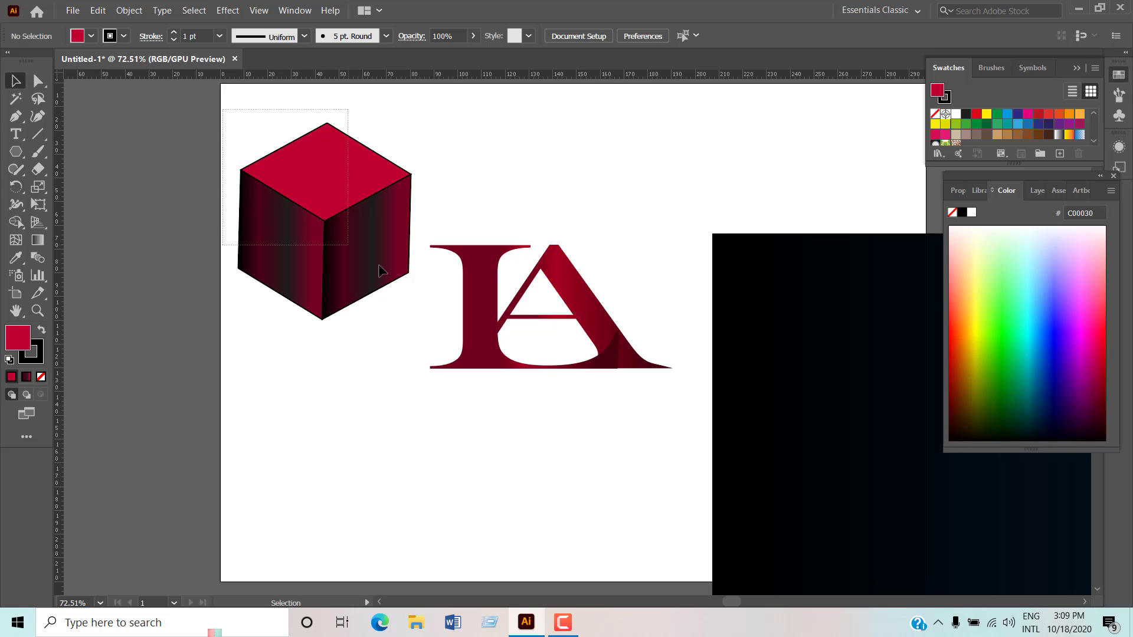
# - Select all three cube faces and shrink the cube in both width and height, keeping it upper-left of the letters
pyautogui.click(359, 270)
pyautogui.moveTo(326, 320); pyautogui.dragTo(325, 272)
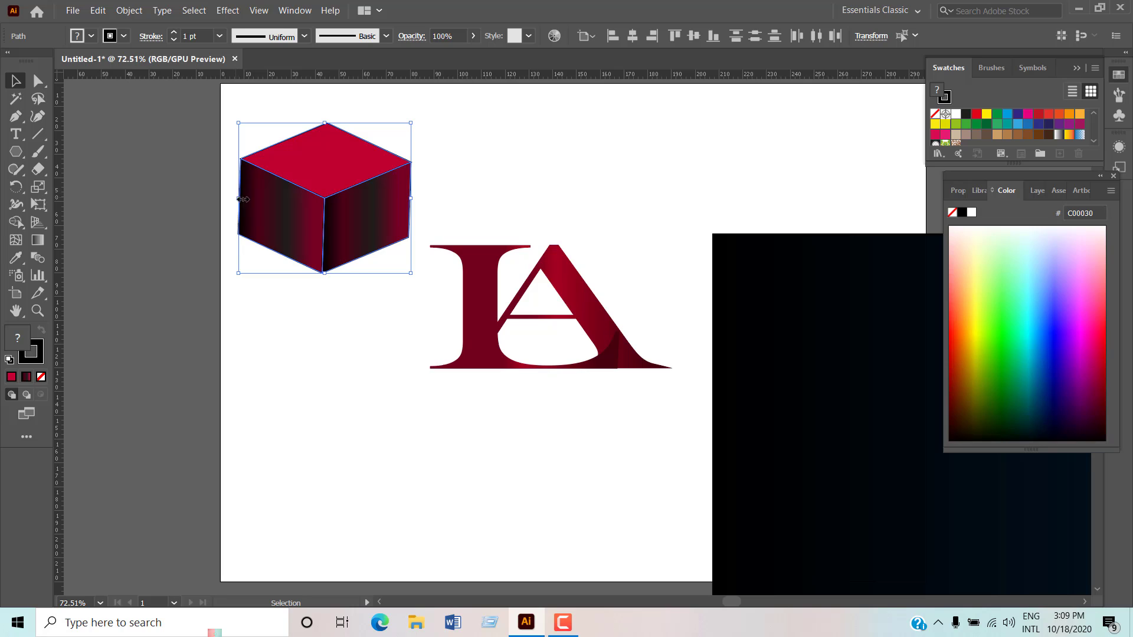
pyautogui.moveTo(238, 198); pyautogui.dragTo(288, 198)
pyautogui.moveTo(350, 123)
pyautogui.mouseDown()
pyautogui.moveTo(350, 113)
pyautogui.moveTo(350, 142)
pyautogui.mouseUp()
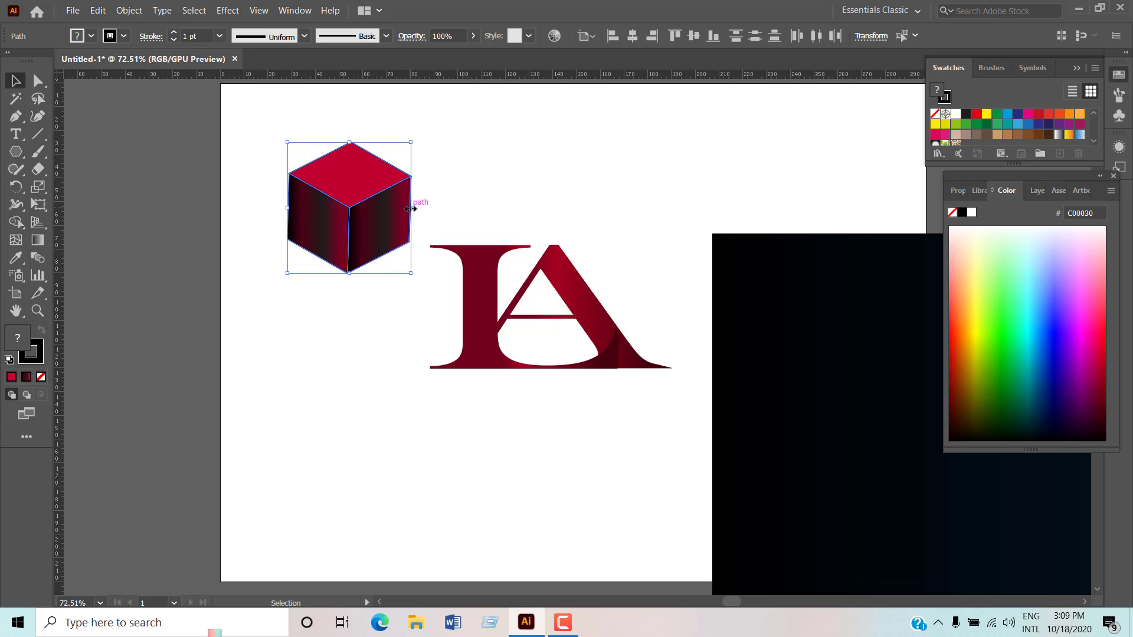
pyautogui.moveTo(411, 208); pyautogui.dragTo(401, 207)
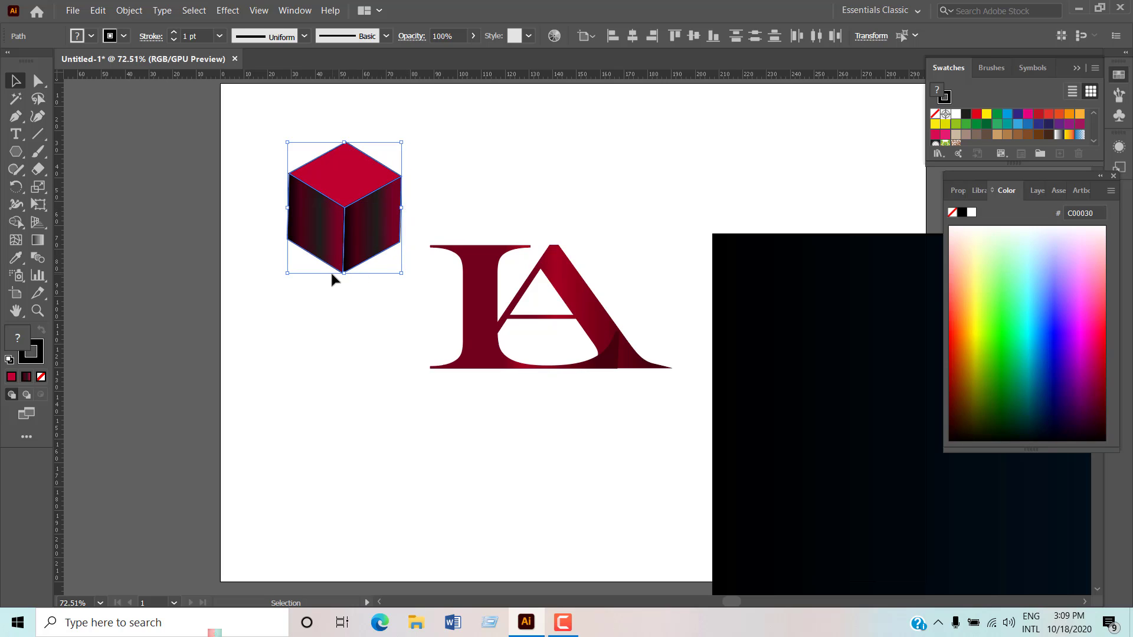
pyautogui.moveTo(344, 273); pyautogui.dragTo(344, 264)
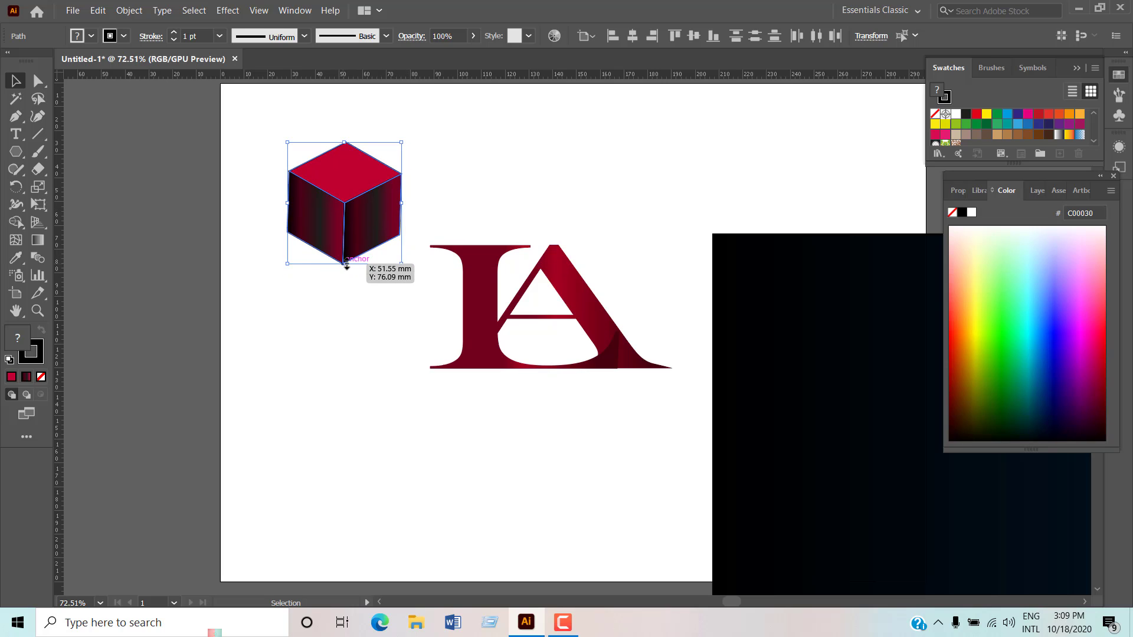
# - Place a copy of the cube directly below the original so the copy's top face overlaps the upper cube
pyautogui.press('a')
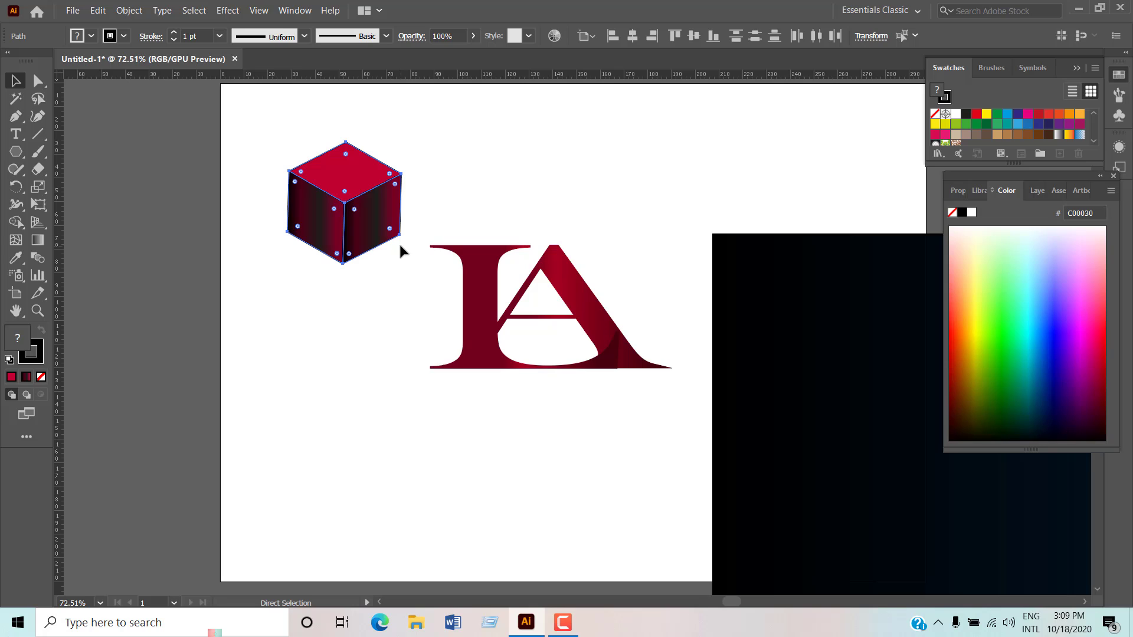
pyautogui.press('v')
pyautogui.moveTo(353, 235); pyautogui.dragTo(344, 297)
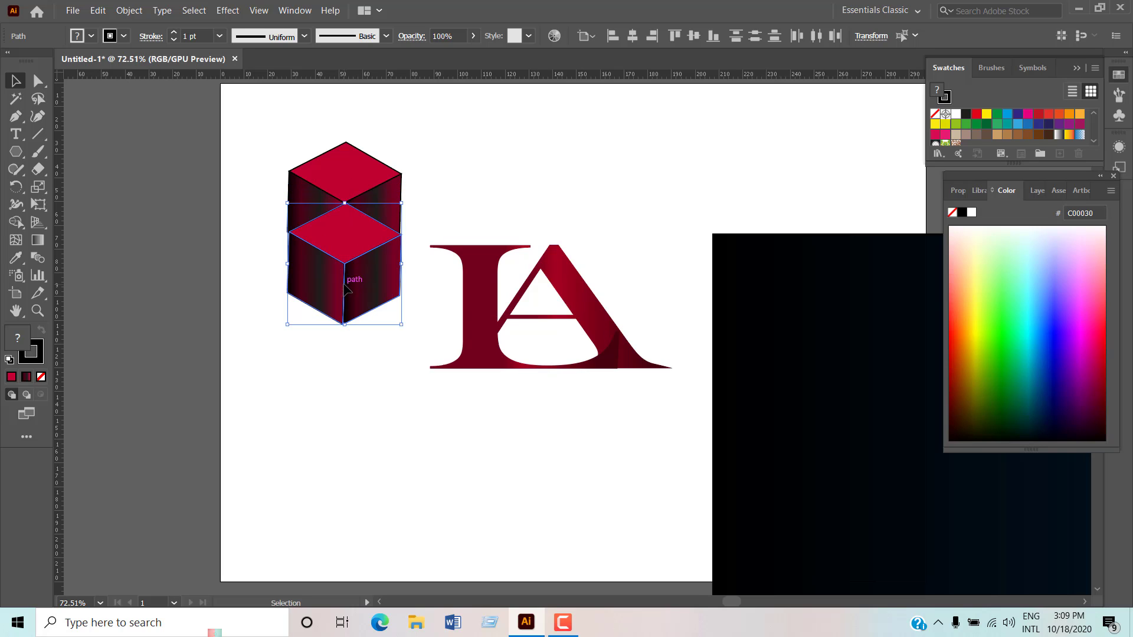
pyautogui.click(476, 175)
pyautogui.moveTo(247, 163); pyautogui.dragTo(399, 280)
pyautogui.rightClick(367, 275)
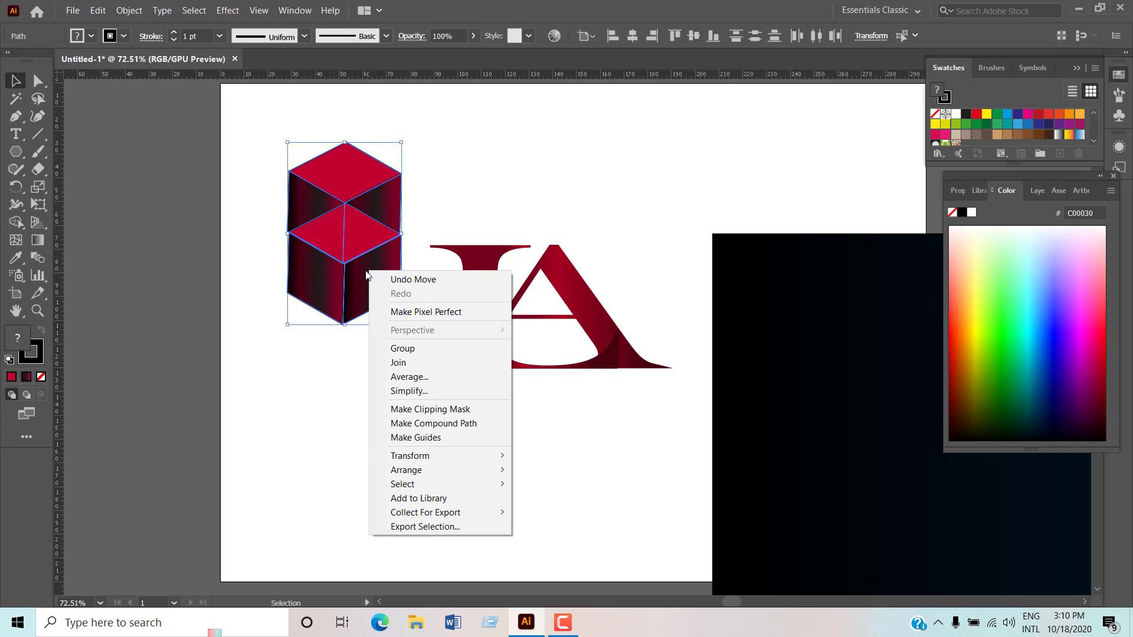
pyautogui.click(332, 339)
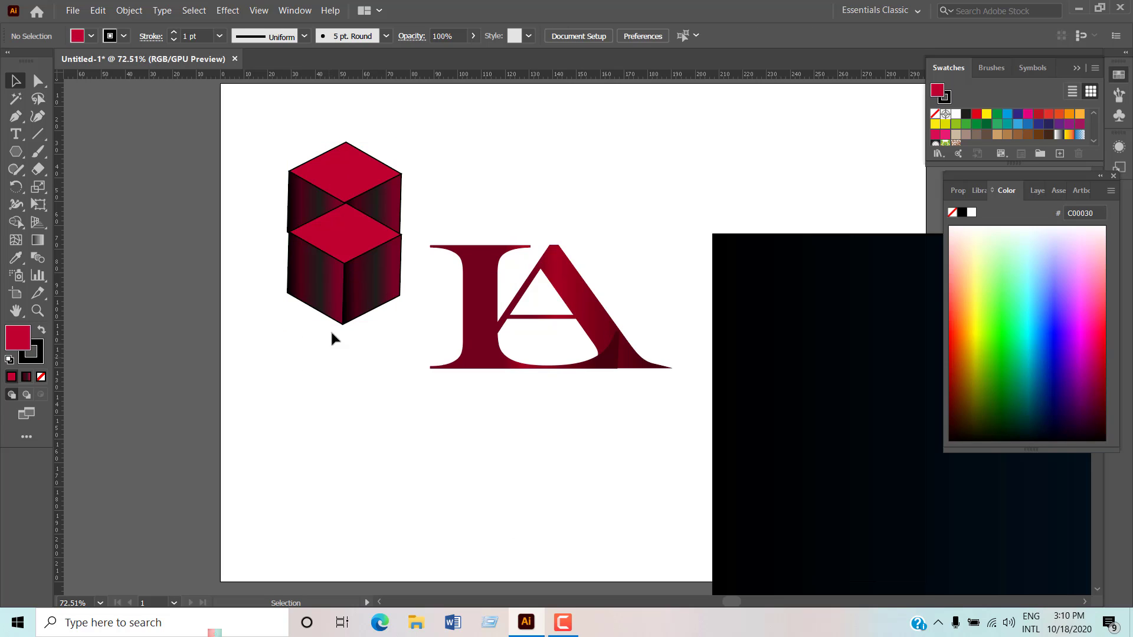
# - Group the two stacked cubes and tilt the group slightly clockwise
pyautogui.moveTo(261, 178); pyautogui.dragTo(379, 334)
pyautogui.rightClick(373, 301)
pyautogui.click(404, 375)
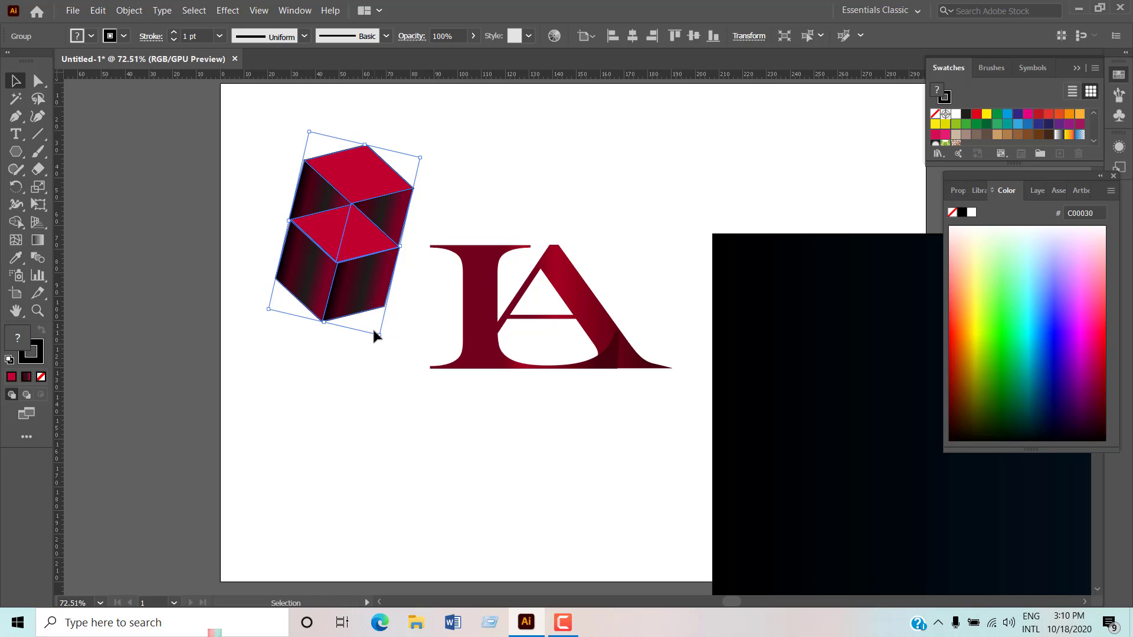
pyautogui.moveTo(377, 340); pyautogui.dragTo(391, 331)
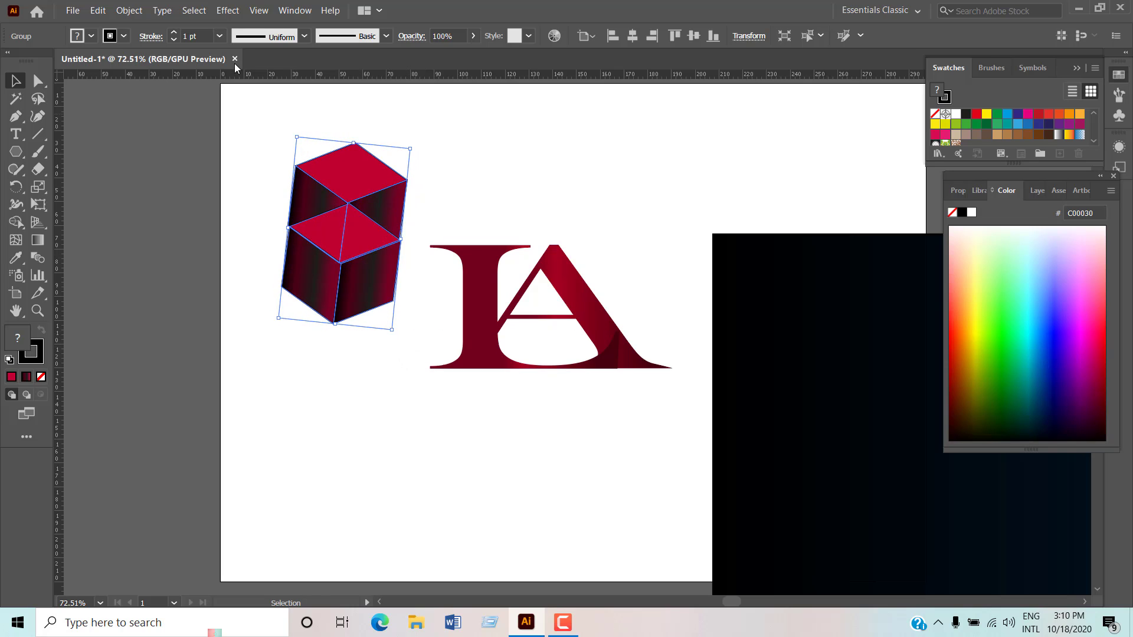
# - Apply a 3D Extrude & Bevel effect to the cube group with a custom rotation of 2°, 0° and 2°
pyautogui.click(191, 12)
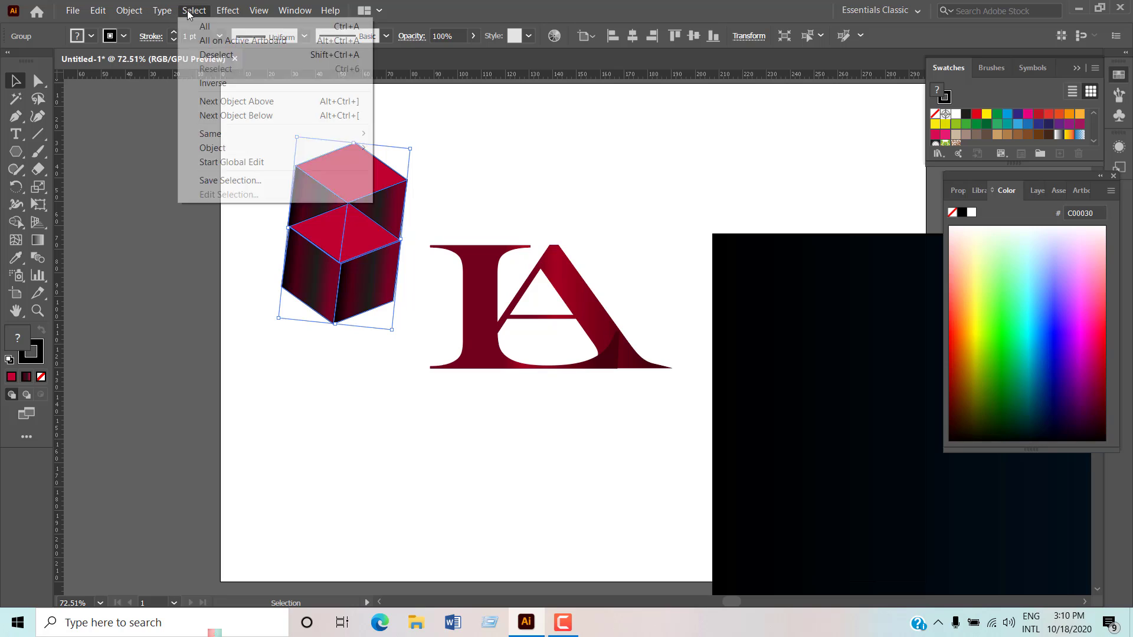
pyautogui.click(225, 12)
pyautogui.click(225, 12)
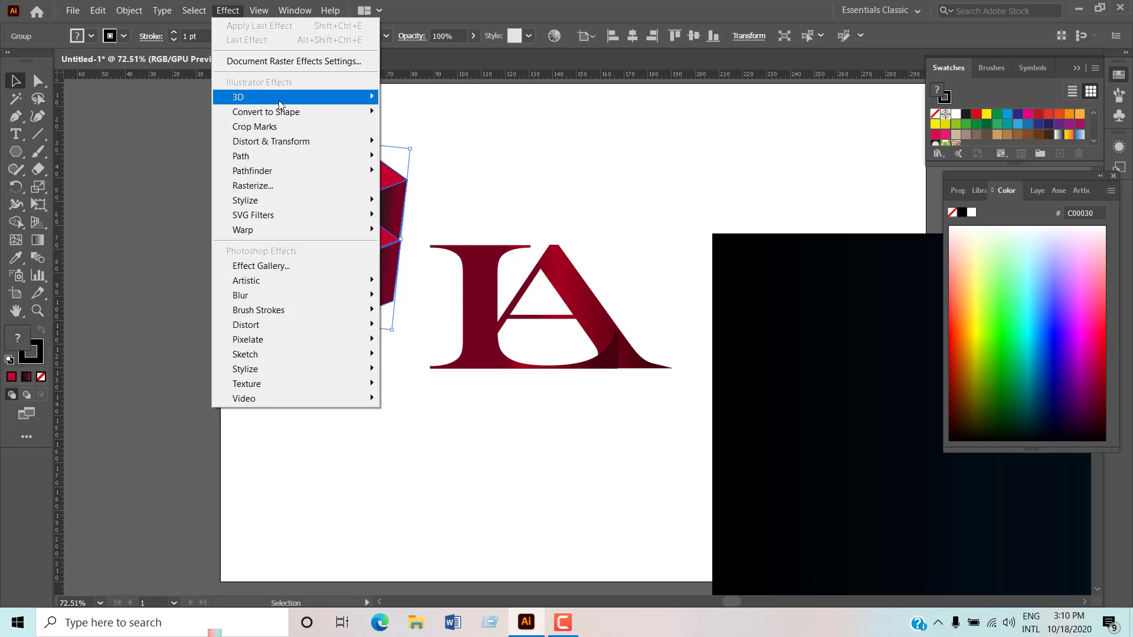
pyautogui.moveTo(279, 100)
pyautogui.click(399, 97)
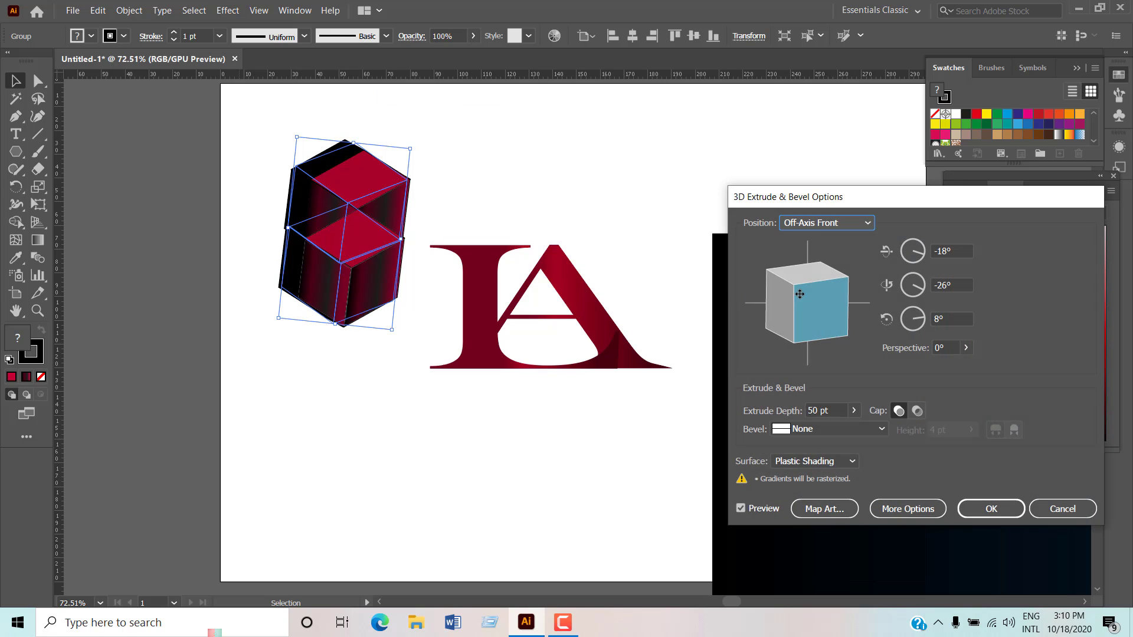
pyautogui.moveTo(801, 299)
pyautogui.mouseDown()
pyautogui.moveTo(770, 299)
pyautogui.moveTo(813, 303)
pyautogui.mouseUp()
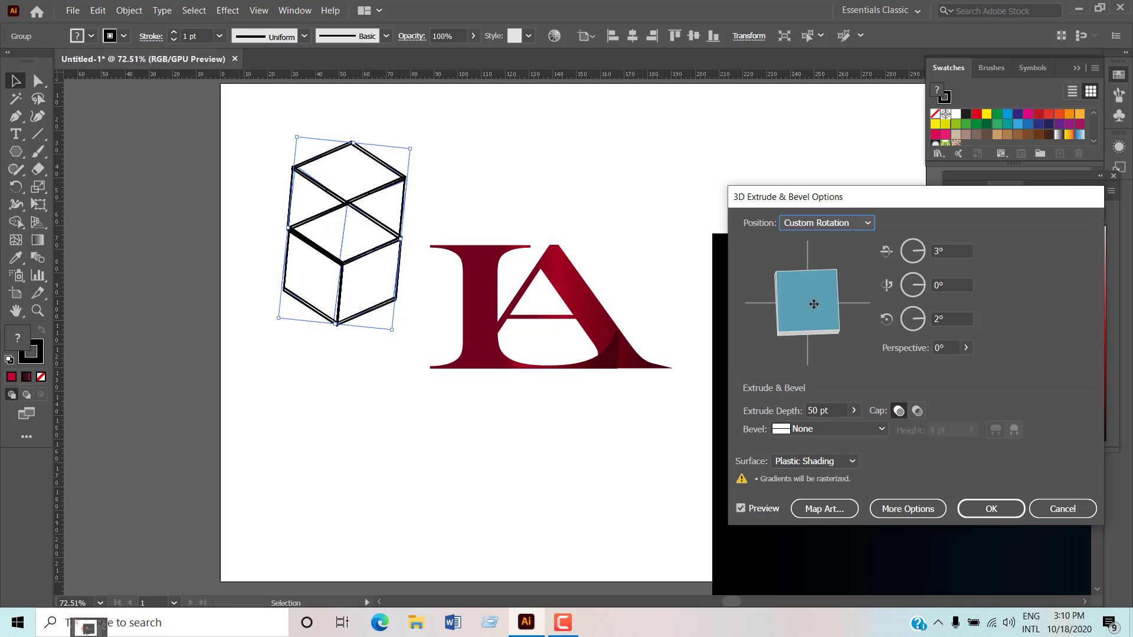
pyautogui.click(981, 510)
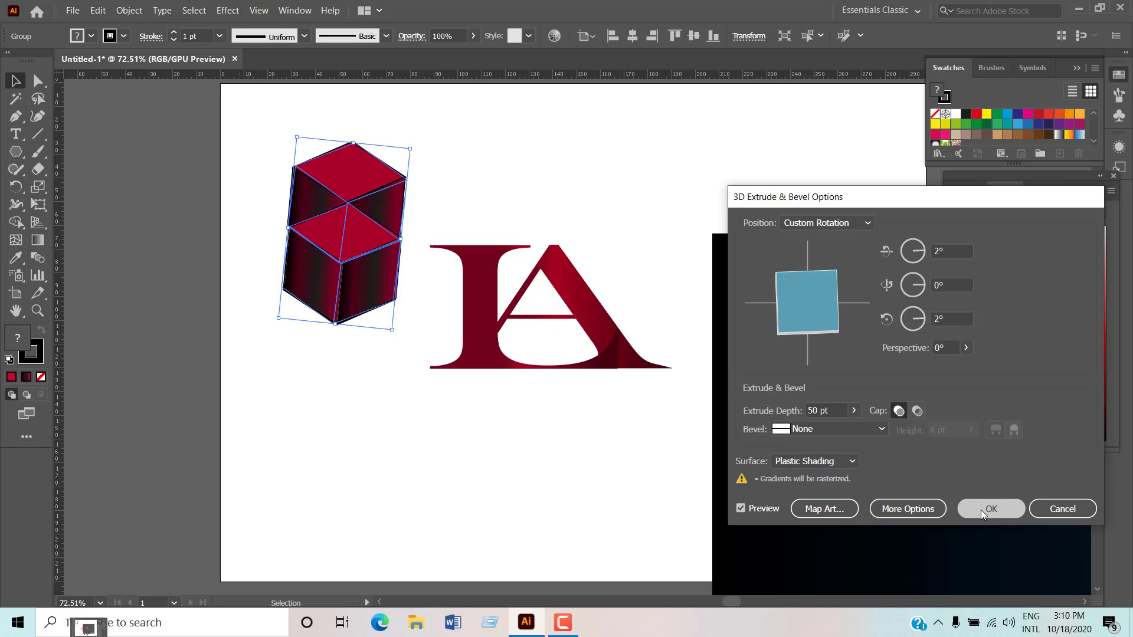
pyautogui.click(279, 354)
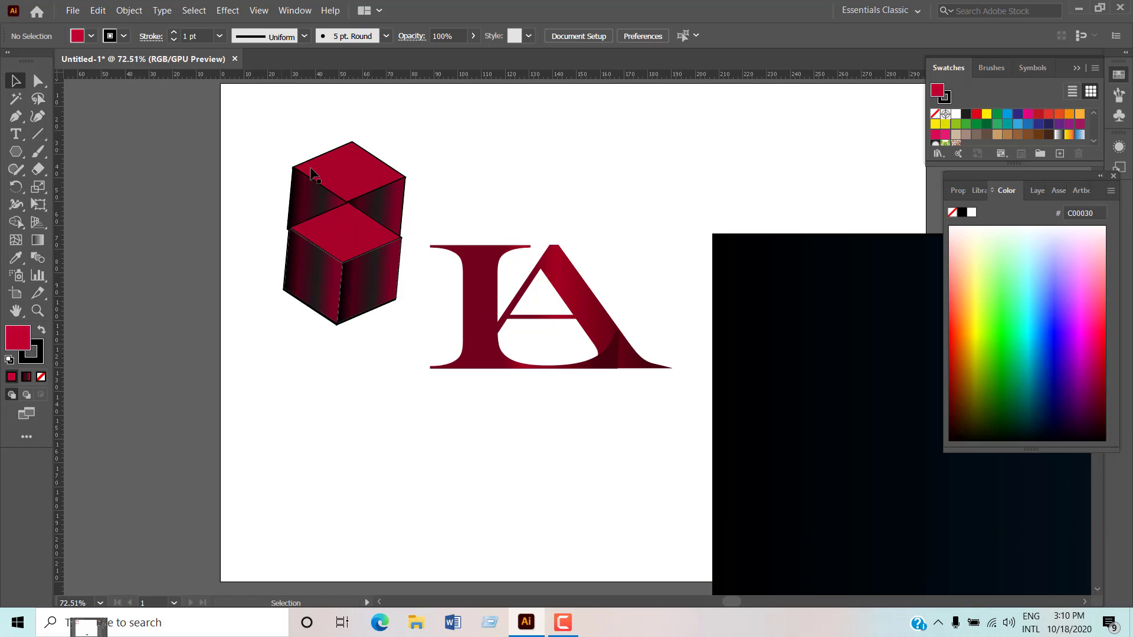
# - Move the tilted cube group down and to the left on the artboard, and ungroup it
pyautogui.moveTo(329, 221); pyautogui.dragTo(309, 262)
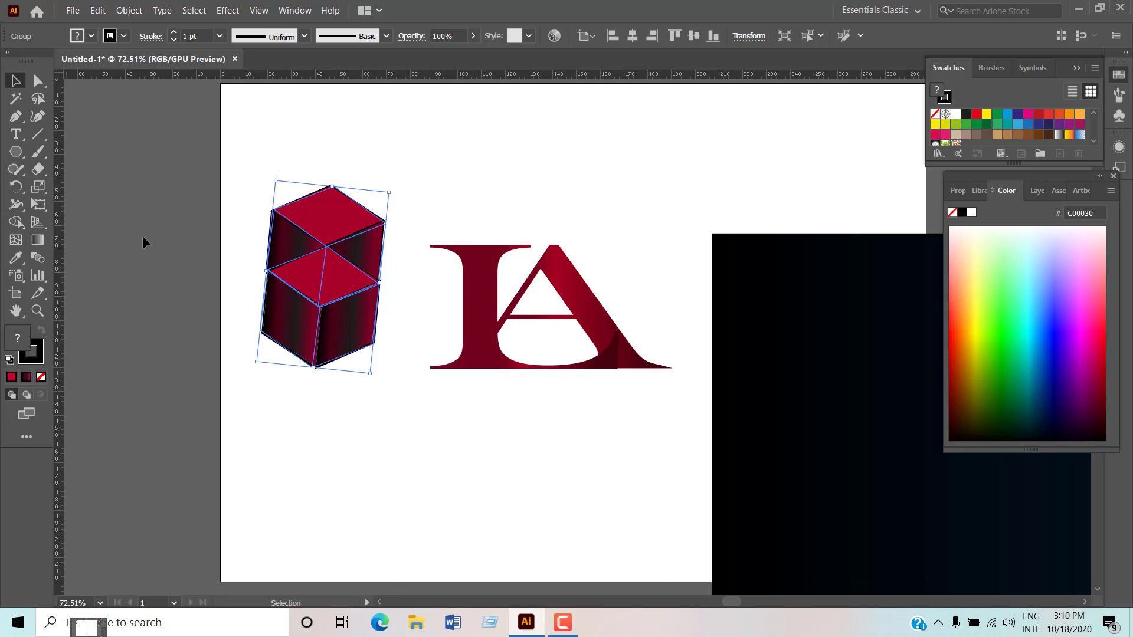
pyautogui.click(230, 225)
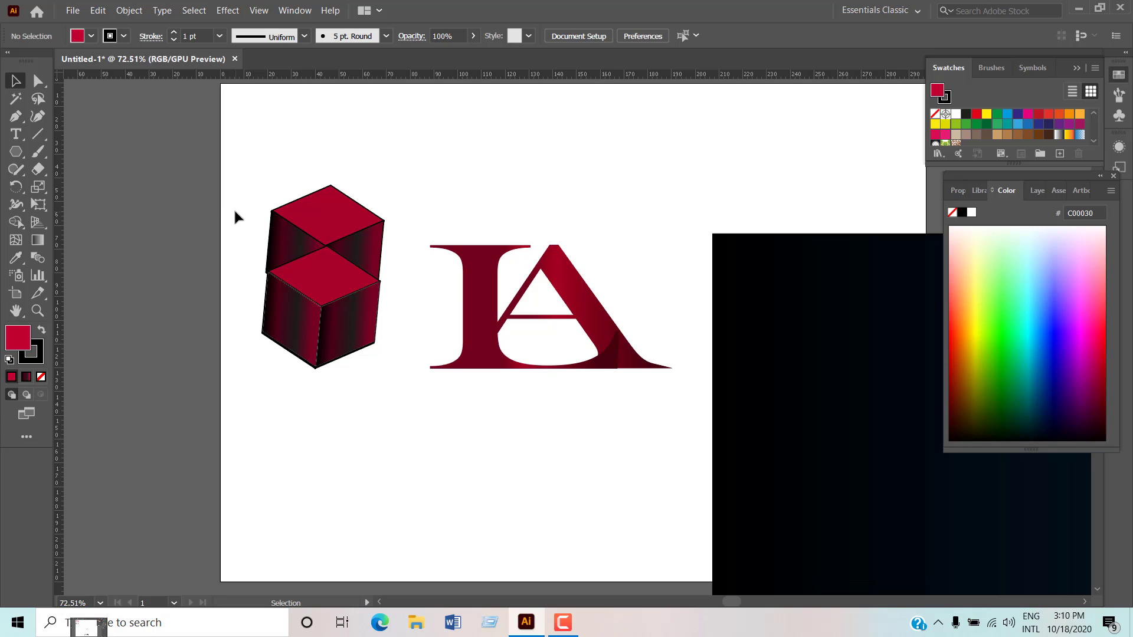
pyautogui.click(320, 286)
pyautogui.click(32, 359)
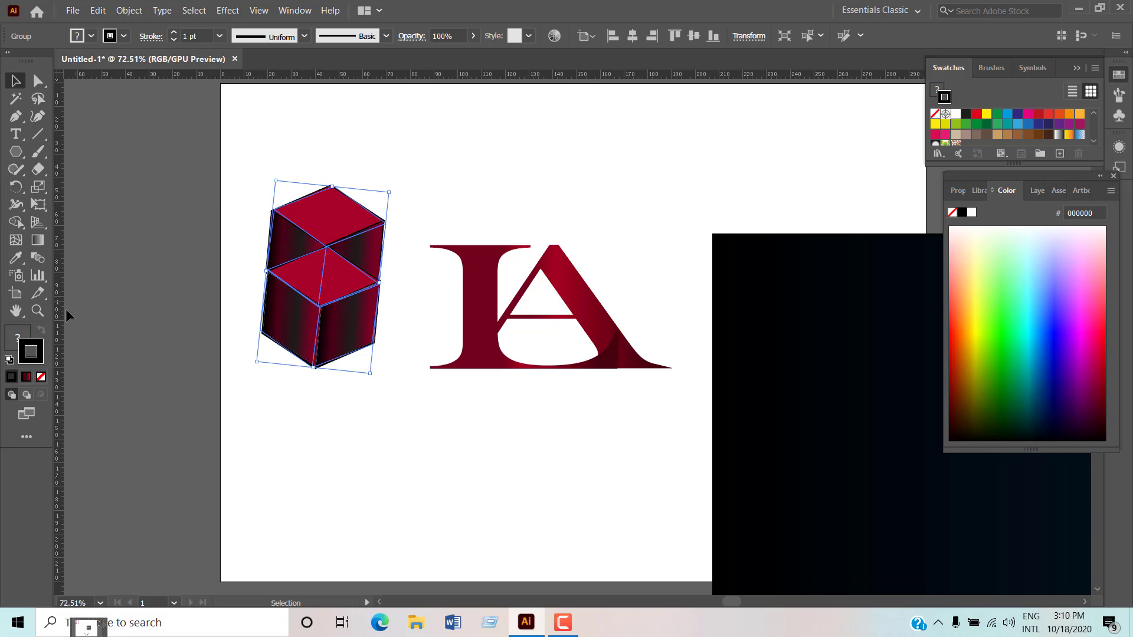
pyautogui.rightClick(342, 109)
pyautogui.click(385, 216)
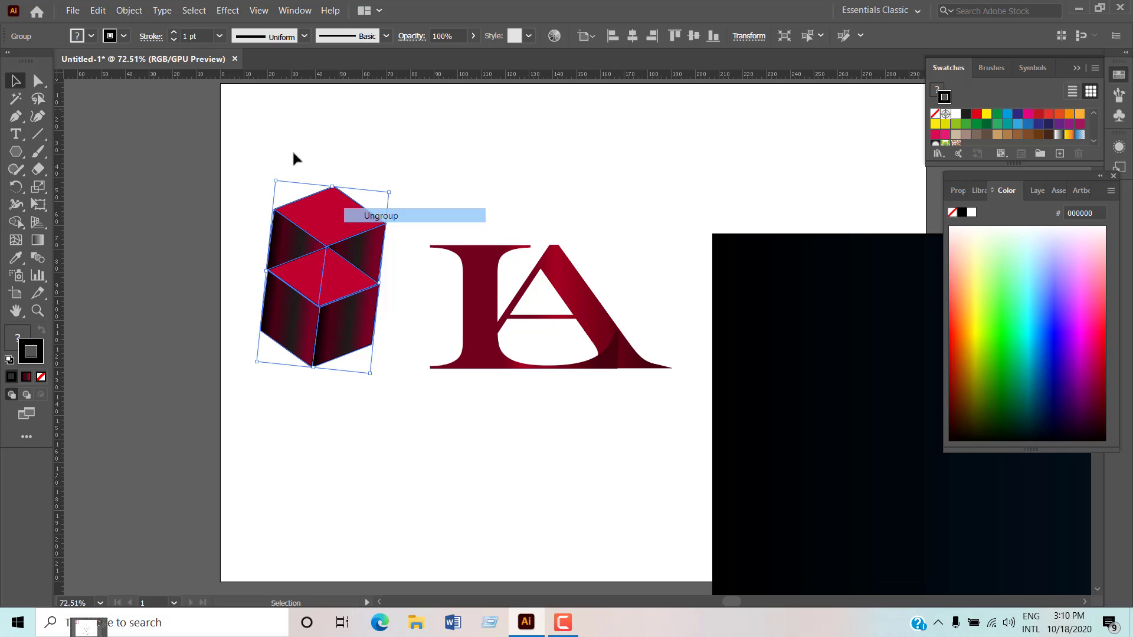
# - Set an 8 pt stroke on the upper cube's two side faces and the lower cube's top and left faces
pyautogui.click(300, 191)
pyautogui.click(314, 287)
pyautogui.click(308, 312)
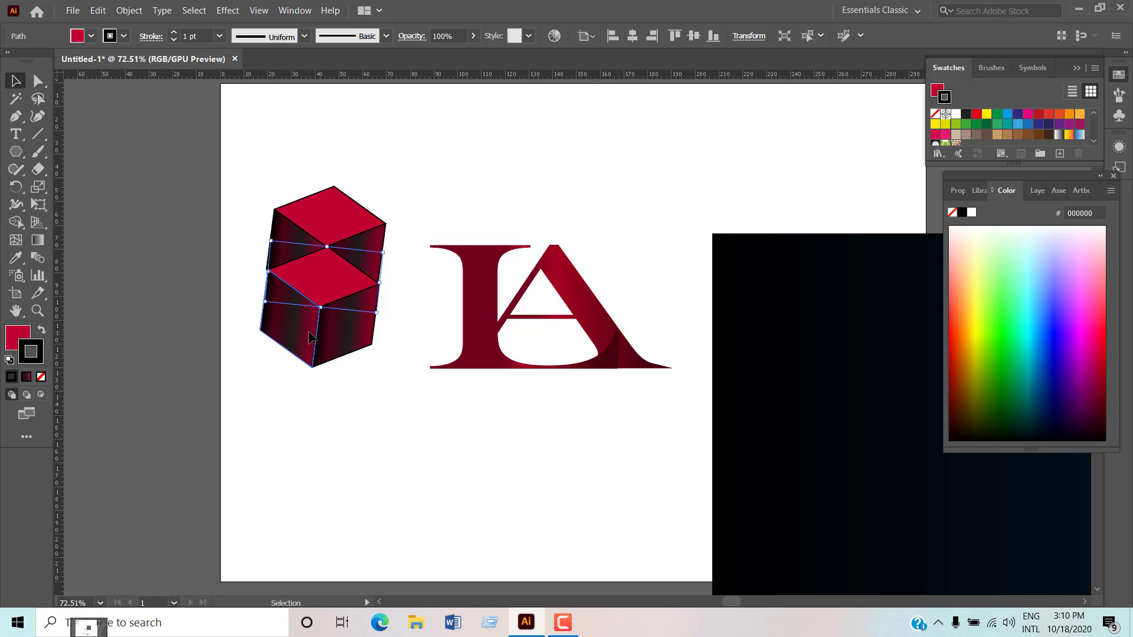
pyautogui.moveTo(223, 302); pyautogui.dragTo(330, 338)
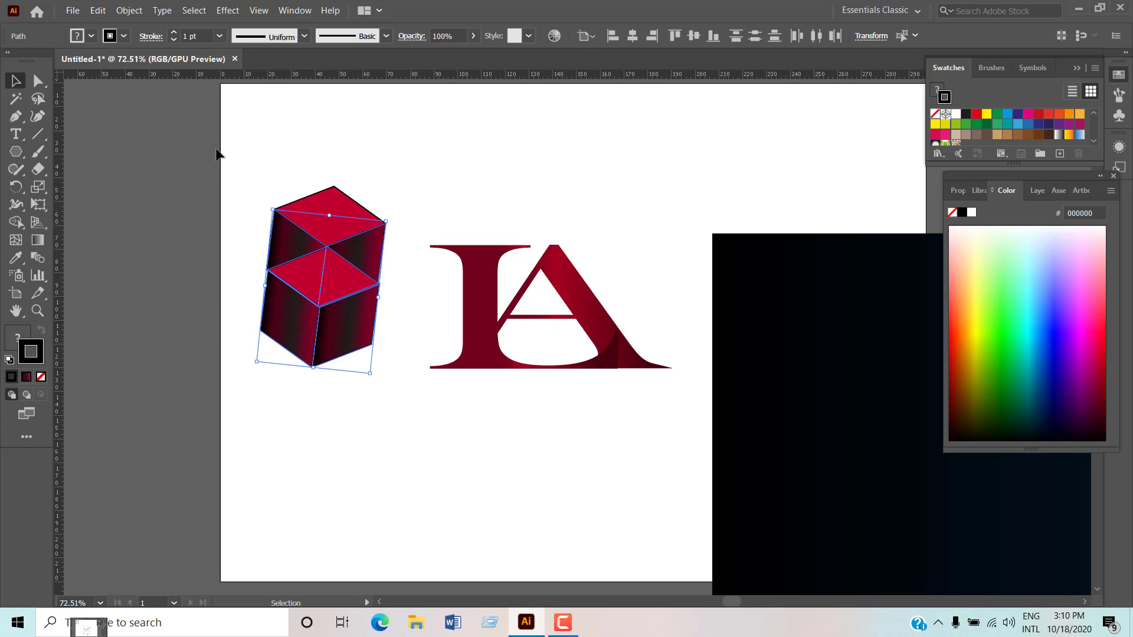
pyautogui.click(239, 201)
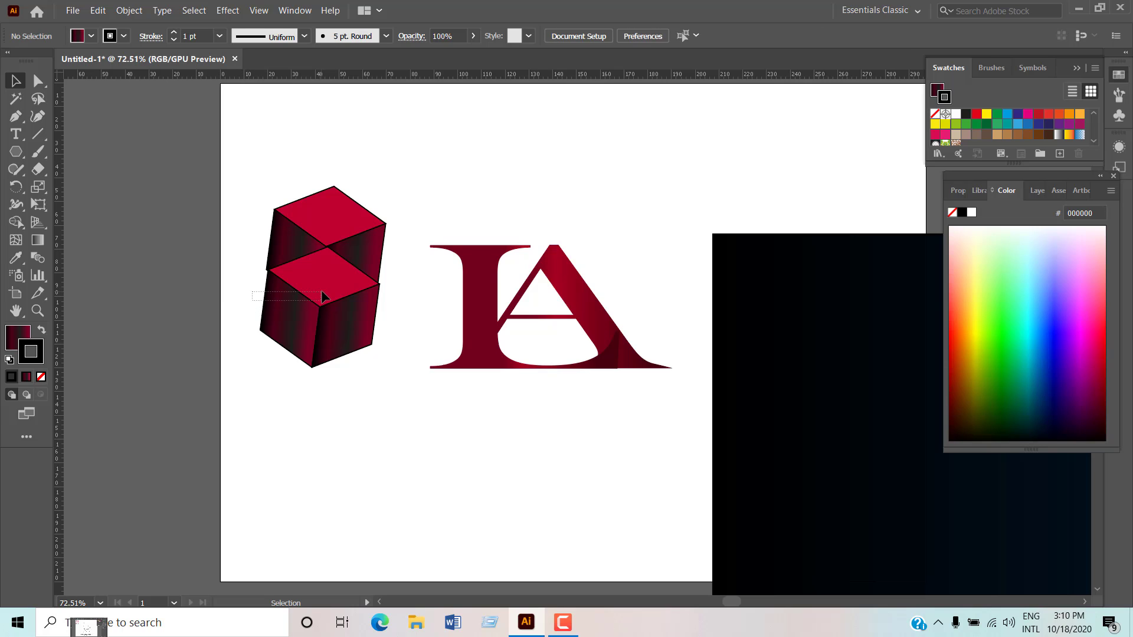
pyautogui.moveTo(322, 292); pyautogui.dragTo(317, 293)
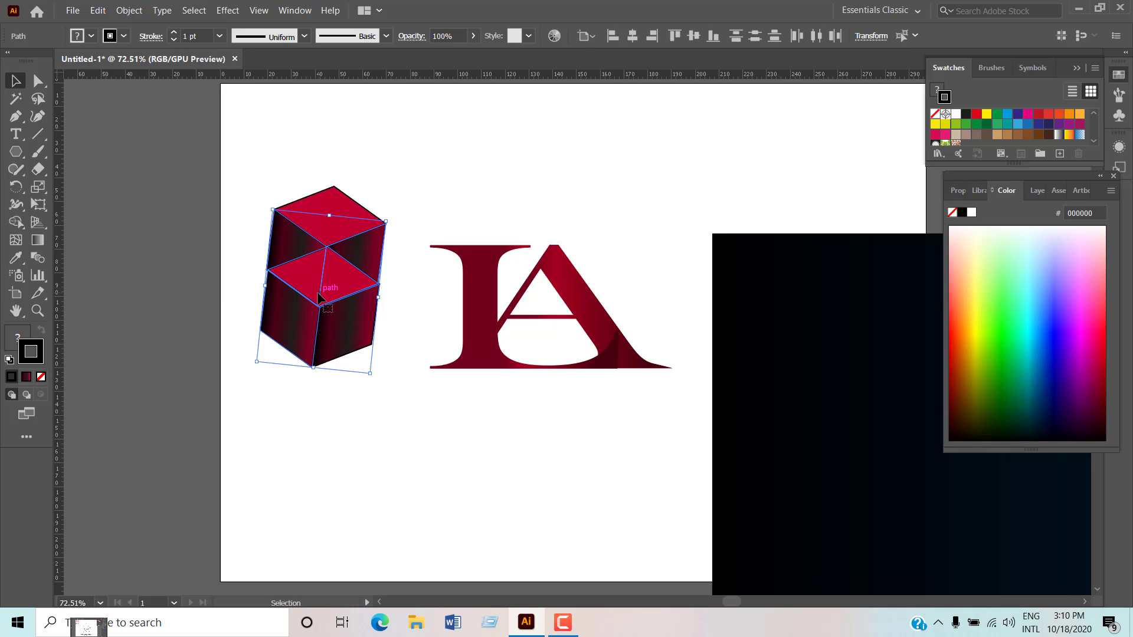
pyautogui.click(175, 30)
pyautogui.click(175, 31)
pyautogui.click(175, 31)
pyautogui.click(174, 31)
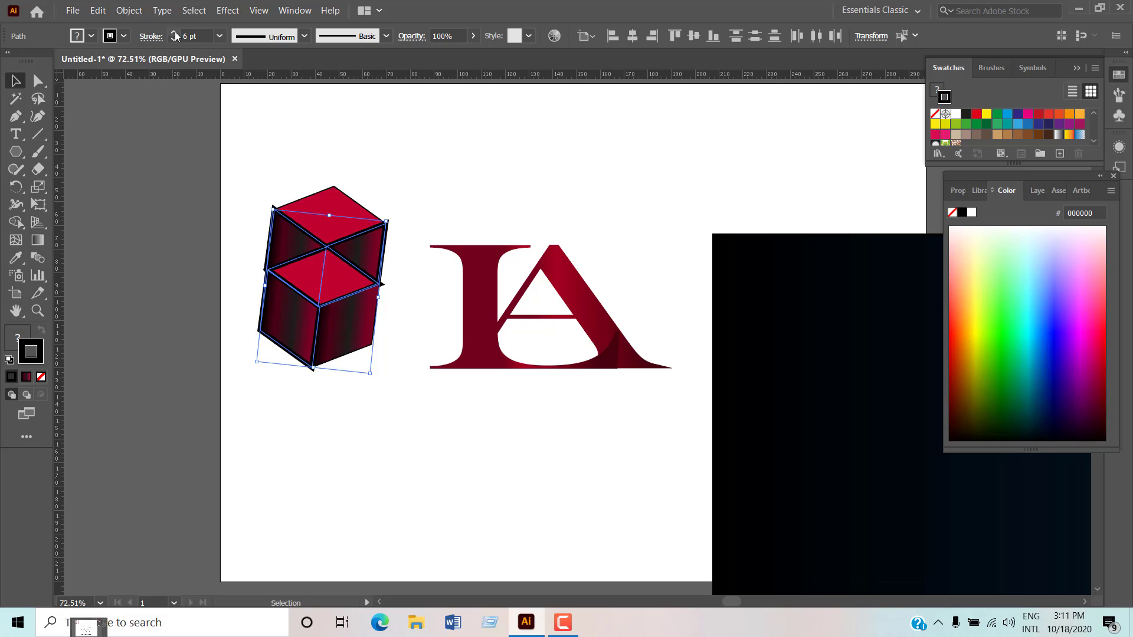
pyautogui.click(175, 31)
pyautogui.click(175, 31)
pyautogui.click(174, 31)
pyautogui.click(258, 162)
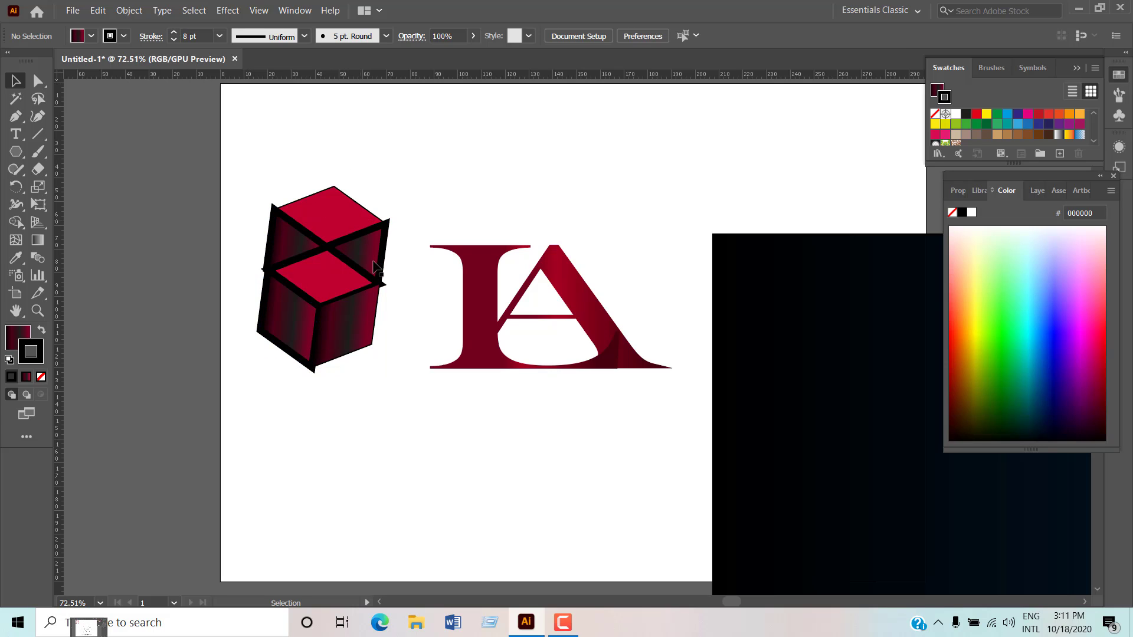
# - Set the stroke of the lower cube's right face to 10 pt
pyautogui.click(361, 328)
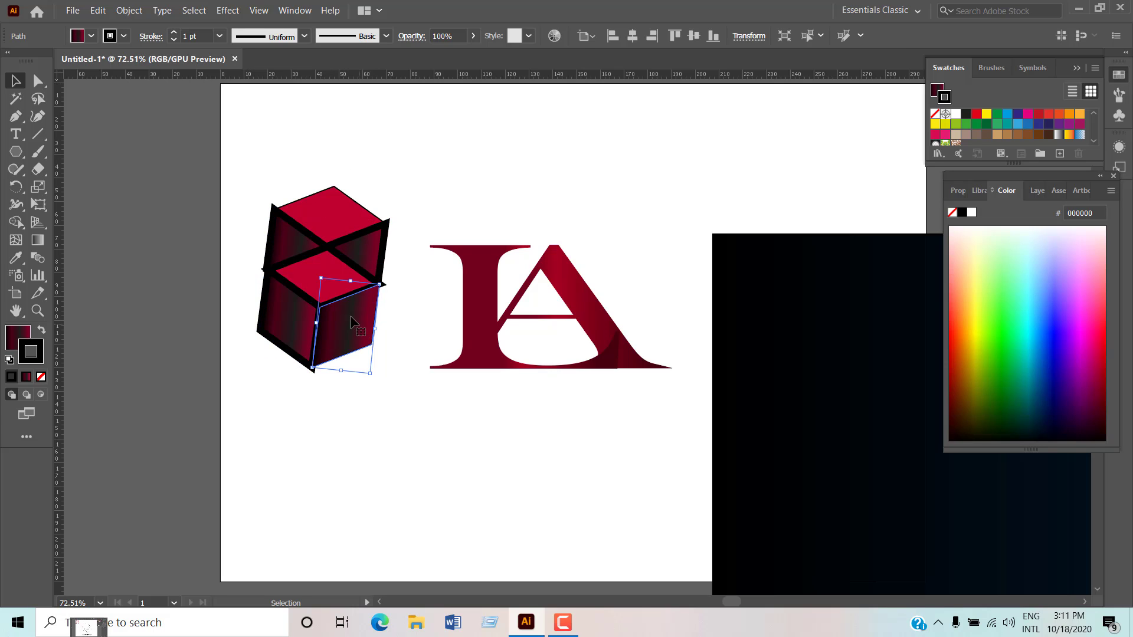
pyautogui.click(173, 32)
pyautogui.click(173, 32)
pyautogui.click(173, 32)
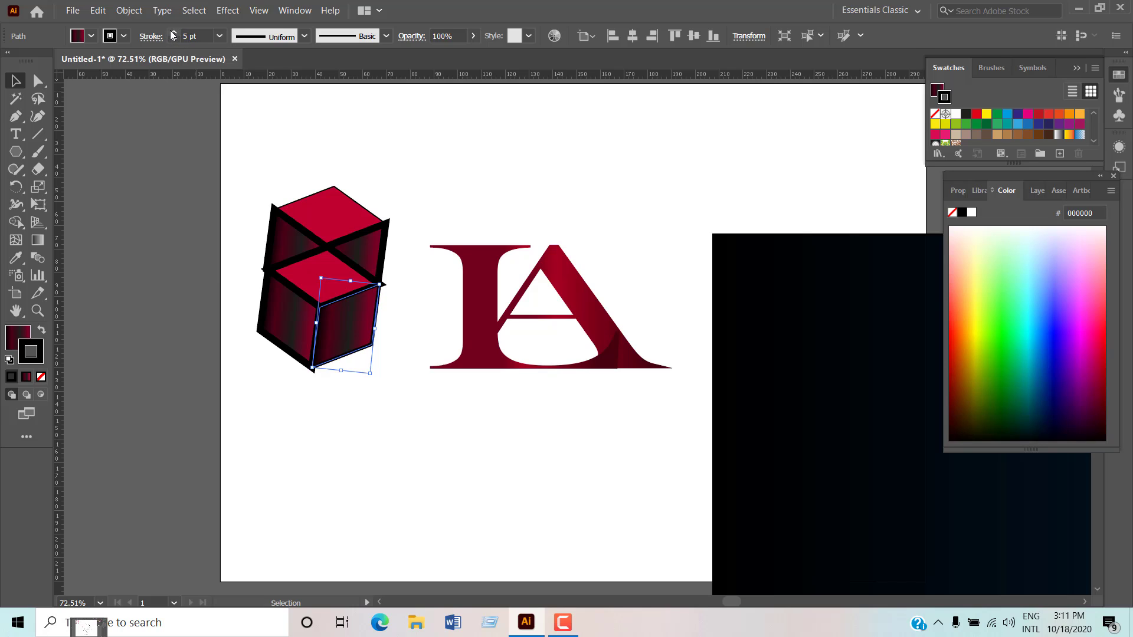
pyautogui.click(173, 32)
pyautogui.click(173, 32)
pyautogui.click(173, 32)
pyautogui.click(172, 32)
pyautogui.click(173, 32)
pyautogui.click(173, 32)
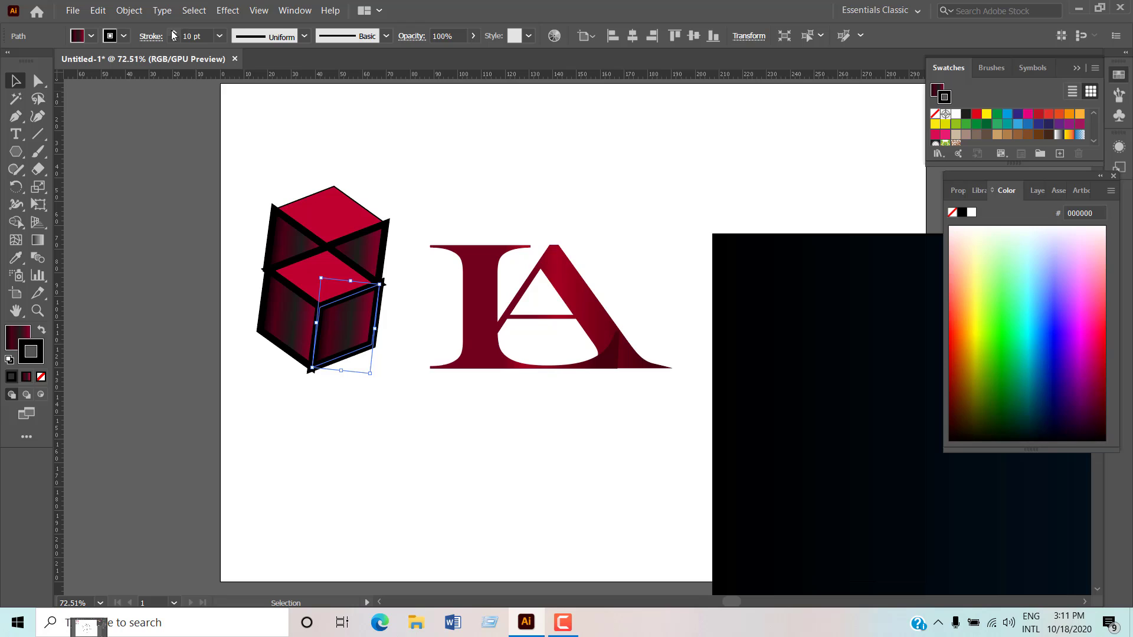
pyautogui.click(254, 156)
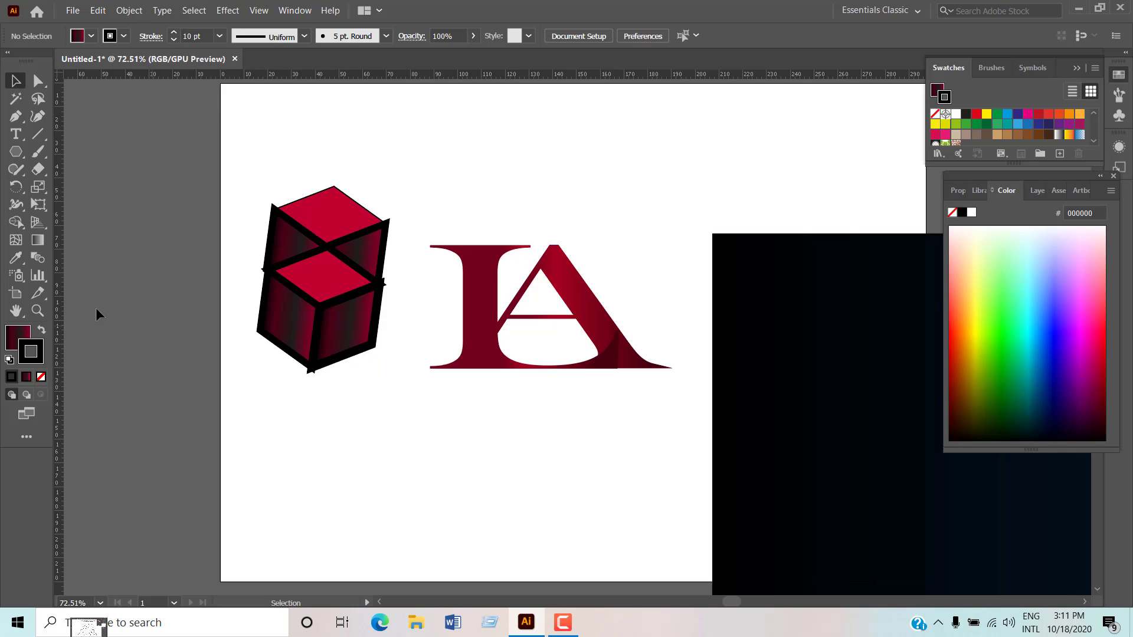
# - Group the cube faces and move the dark gradient rectangle over the artboard as the background
pyautogui.moveTo(234, 241); pyautogui.dragTo(383, 342)
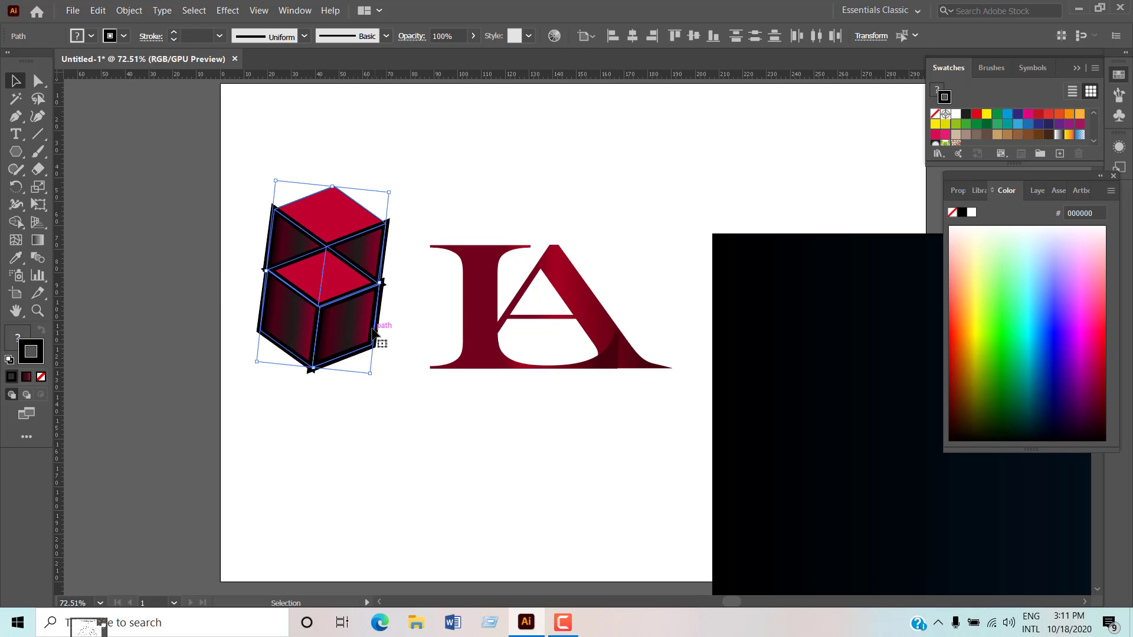
pyautogui.rightClick(392, 232)
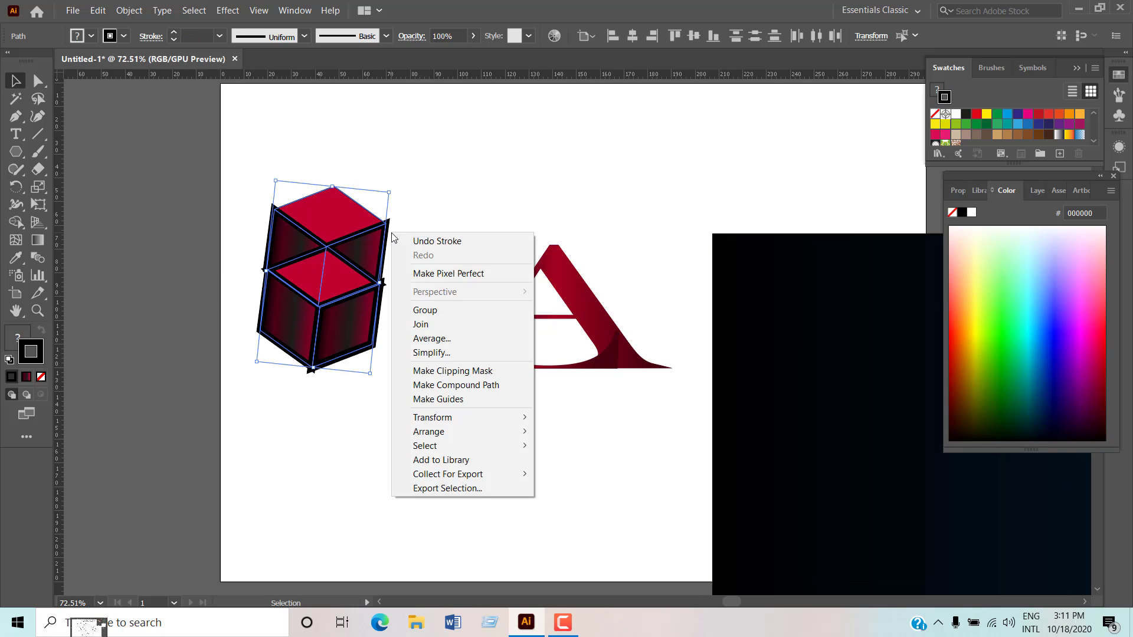
pyautogui.moveTo(753, 414); pyautogui.dragTo(334, 268)
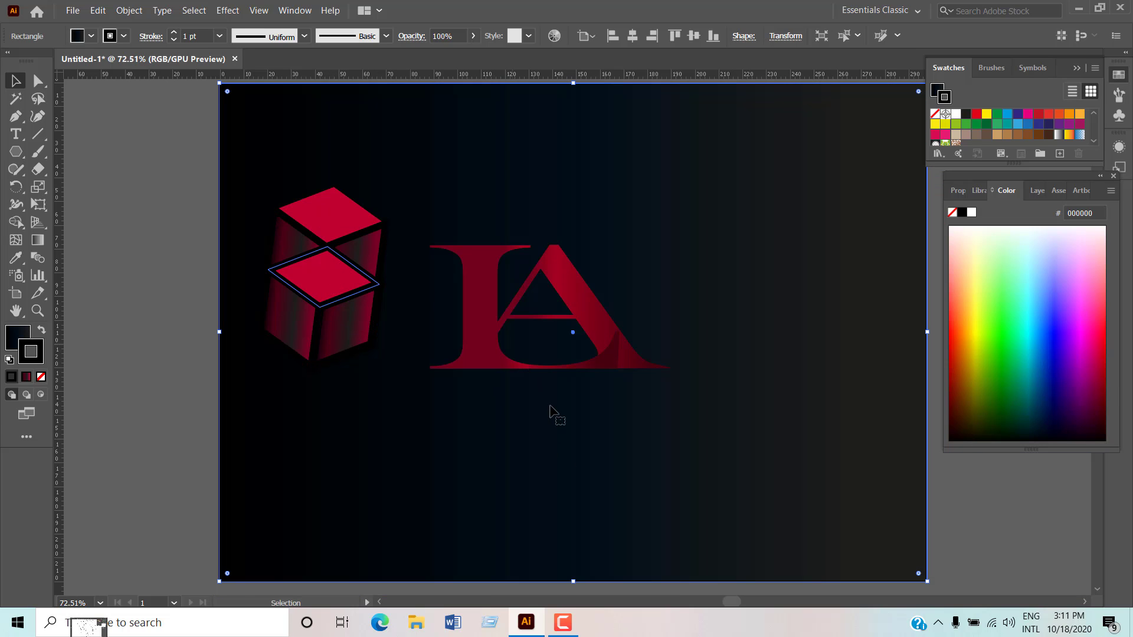
# - Move the cube group up and to the right, and shift the LA letters up and left right beside it
pyautogui.click(329, 320)
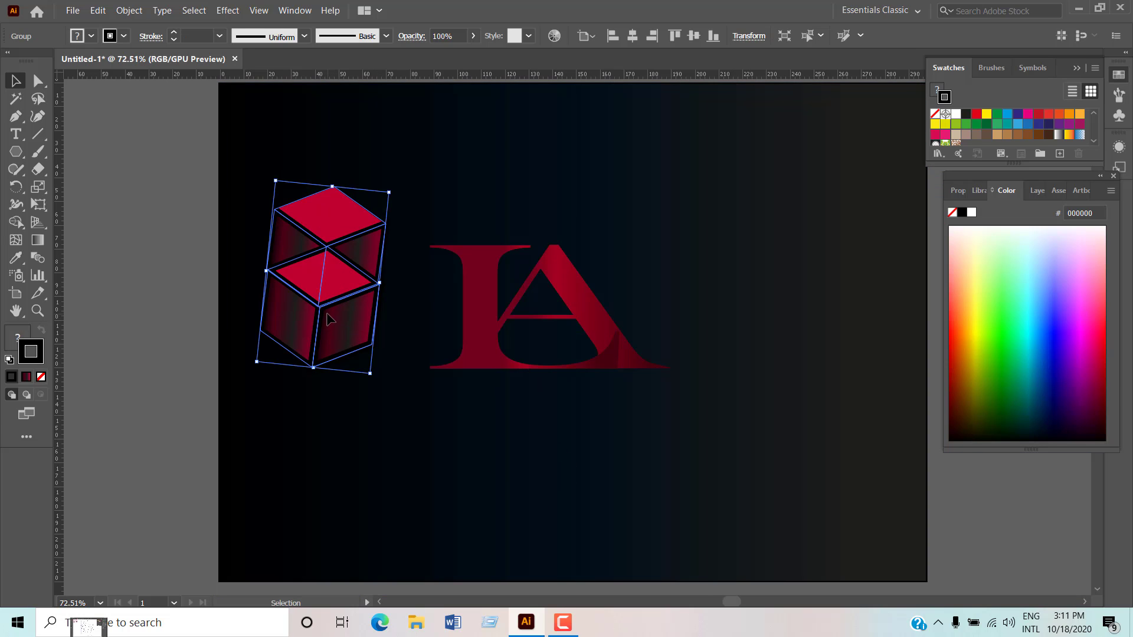
pyautogui.moveTo(329, 316); pyautogui.dragTo(366, 274)
pyautogui.click(654, 253)
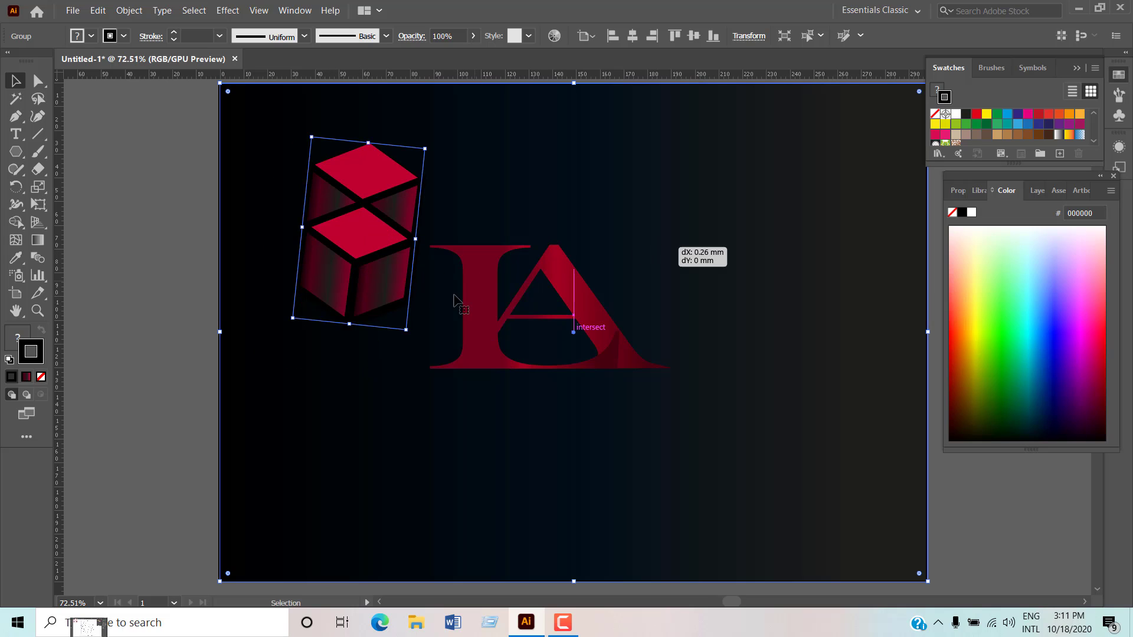
pyautogui.click(474, 285)
pyautogui.moveTo(488, 292); pyautogui.dragTo(463, 276)
pyautogui.click(696, 199)
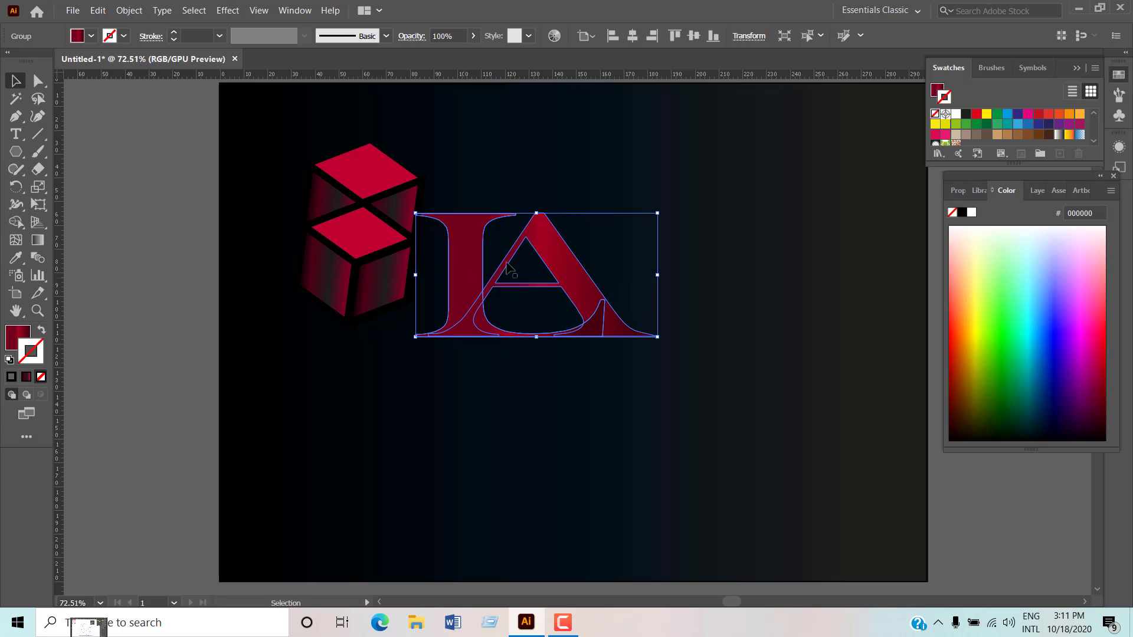
pyautogui.click(577, 195)
# - Create a wide text frame below the logo, clear its placeholder text and enter "Lasmi's Activities" with the red-black gradient fill
pyautogui.click(16, 134)
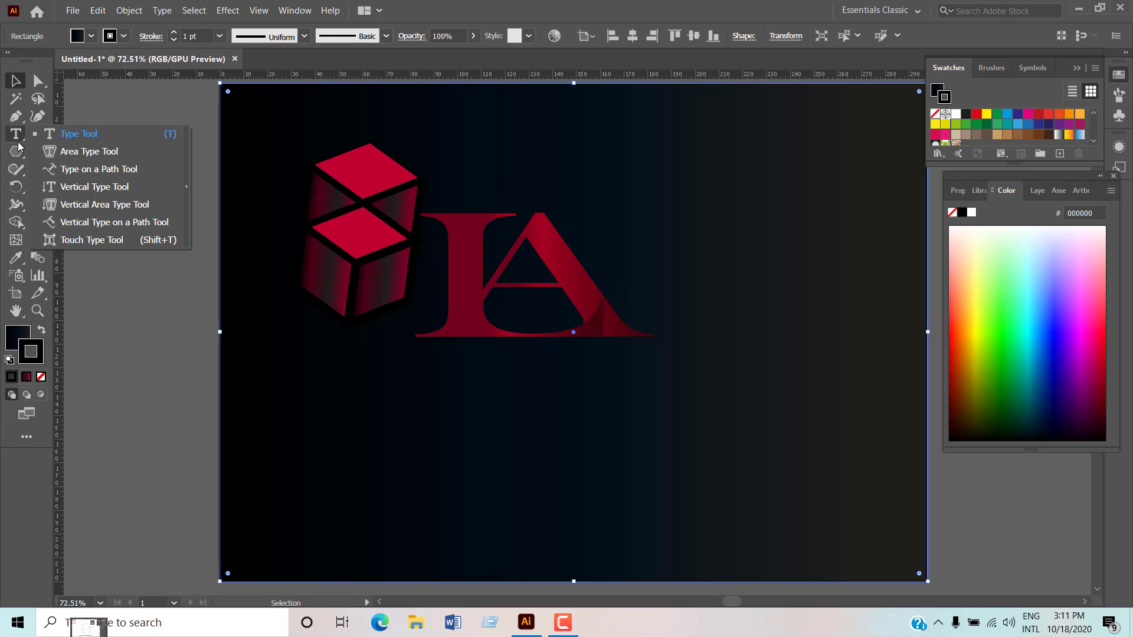
pyautogui.click(61, 138)
pyautogui.moveTo(292, 357); pyautogui.dragTo(770, 447)
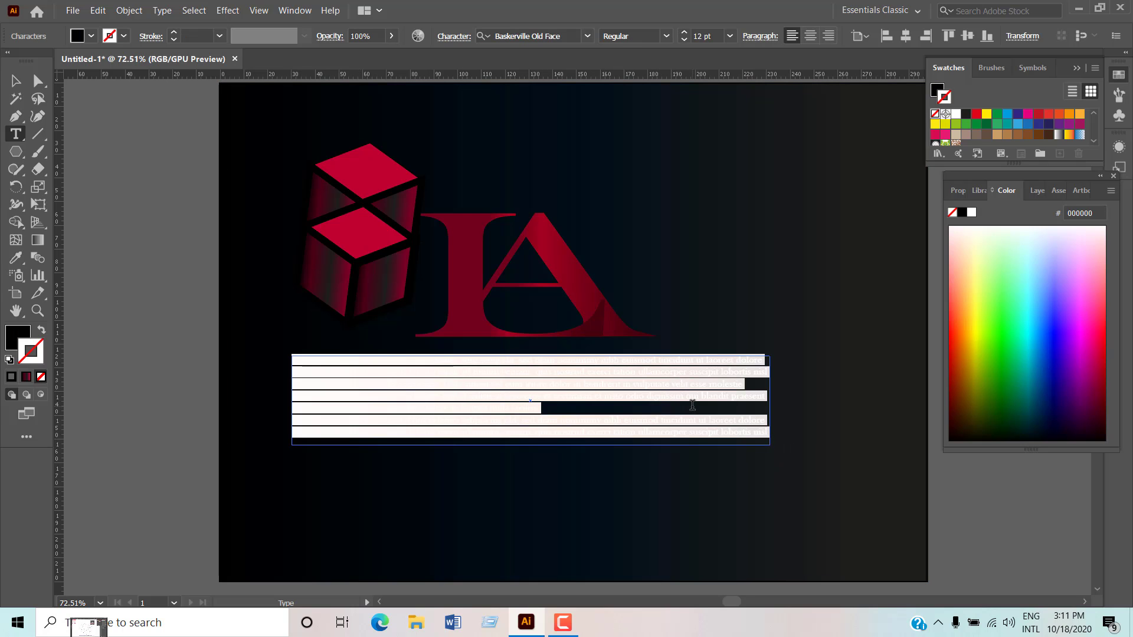
pyautogui.press('BackSpace')
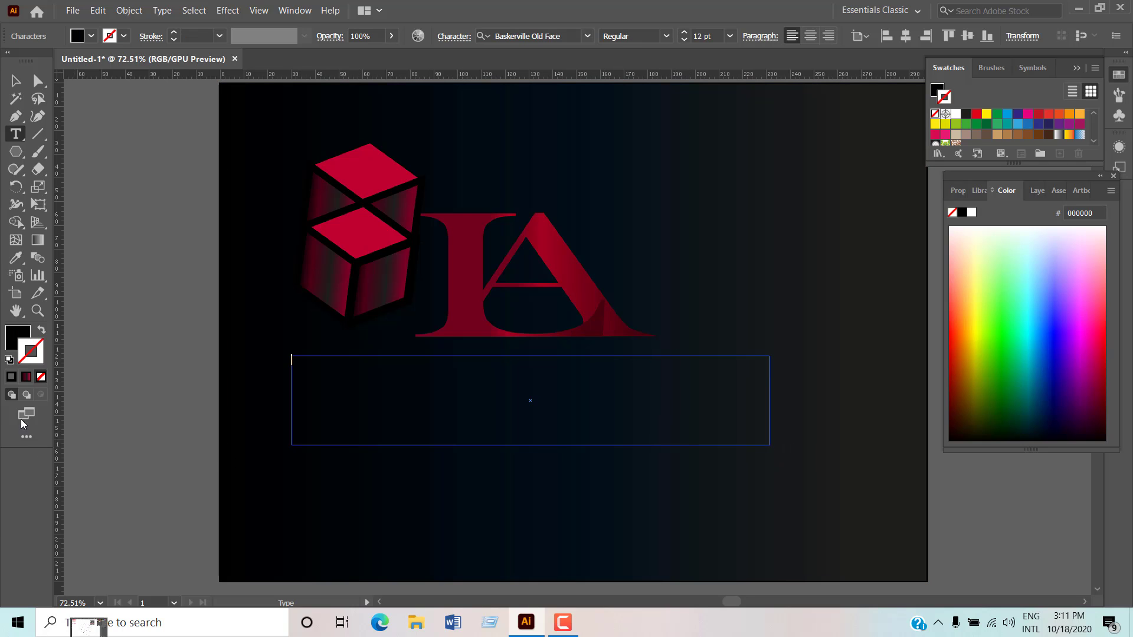
pyautogui.click(26, 376)
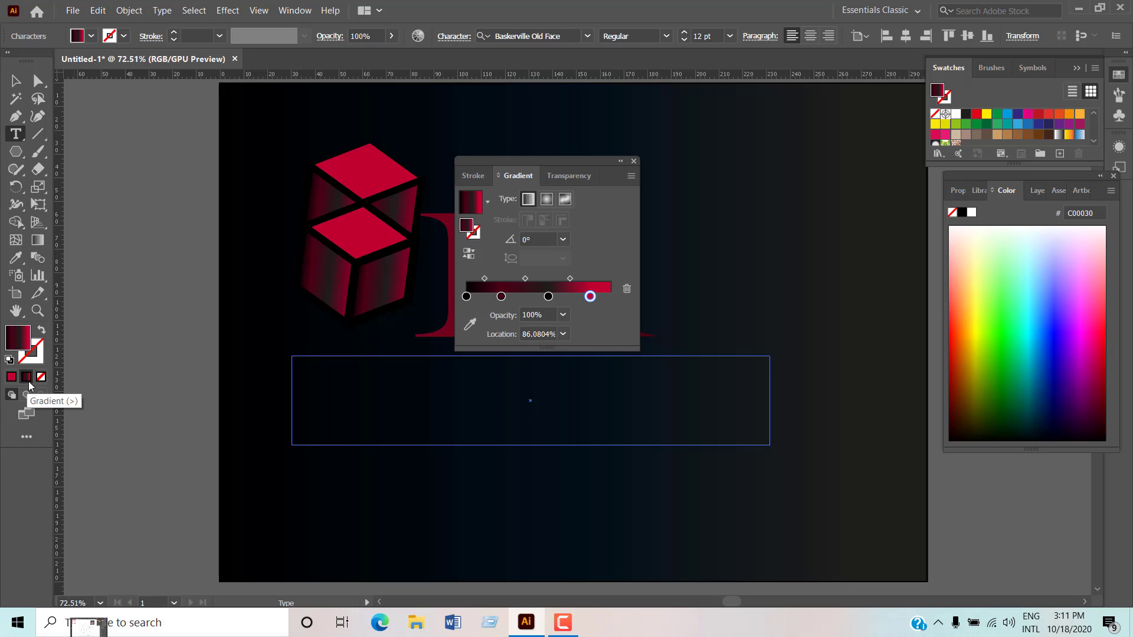
pyautogui.click(634, 161)
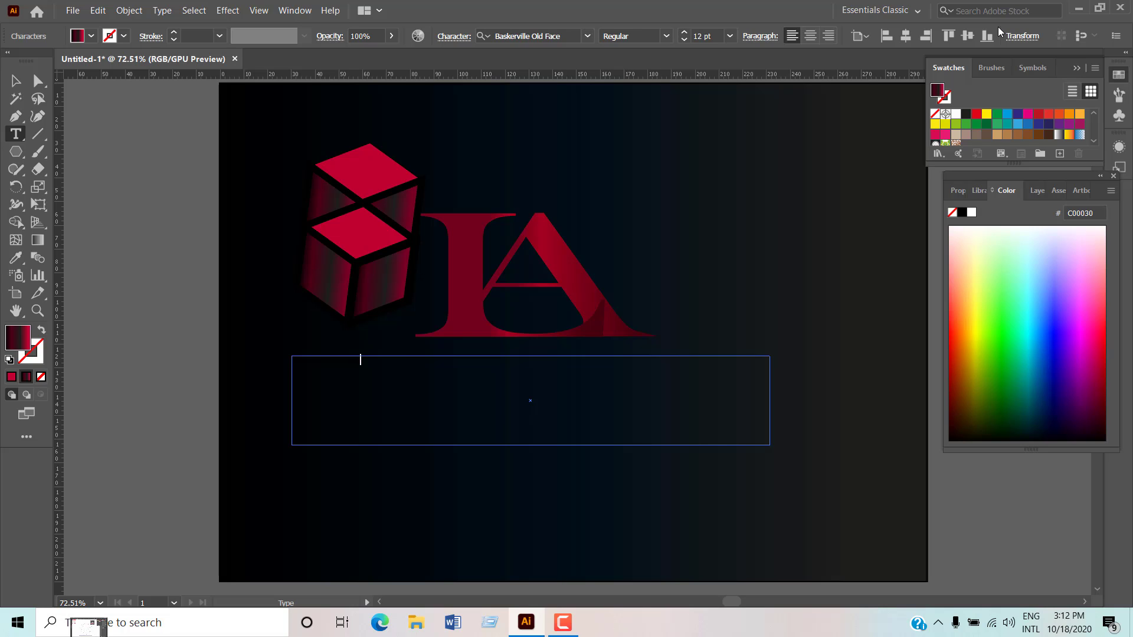
# - Give the text below the logo a solid red C00030 fill and the Adobe Caslon Pro Bold Italic font
pyautogui.moveTo(386, 364); pyautogui.dragTo(288, 372)
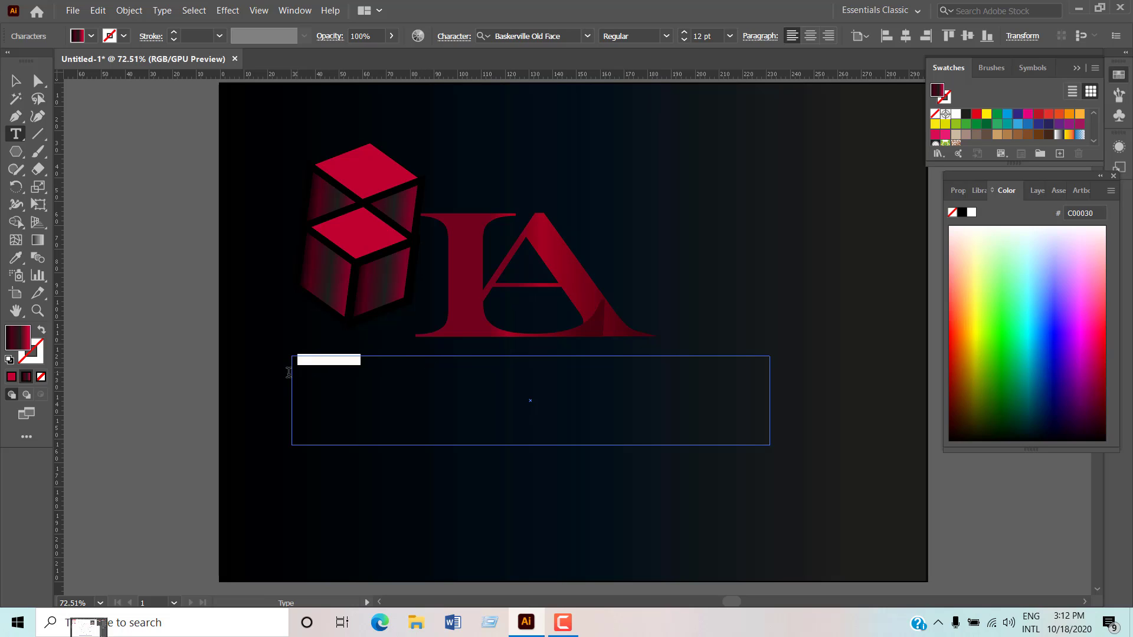
pyautogui.click(11, 377)
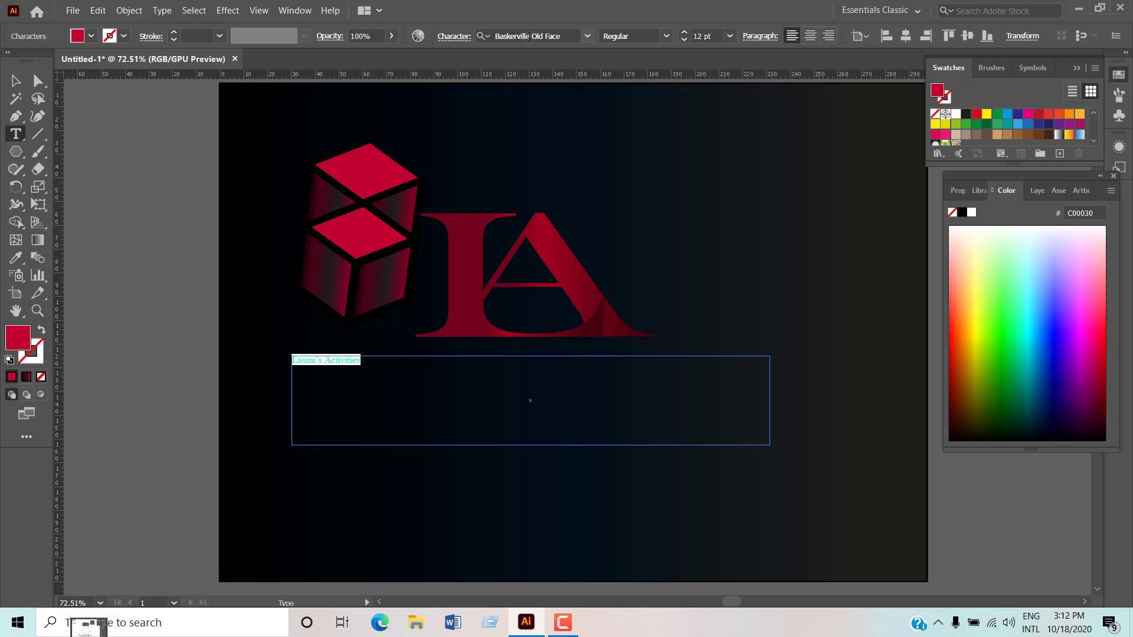
pyautogui.click(587, 37)
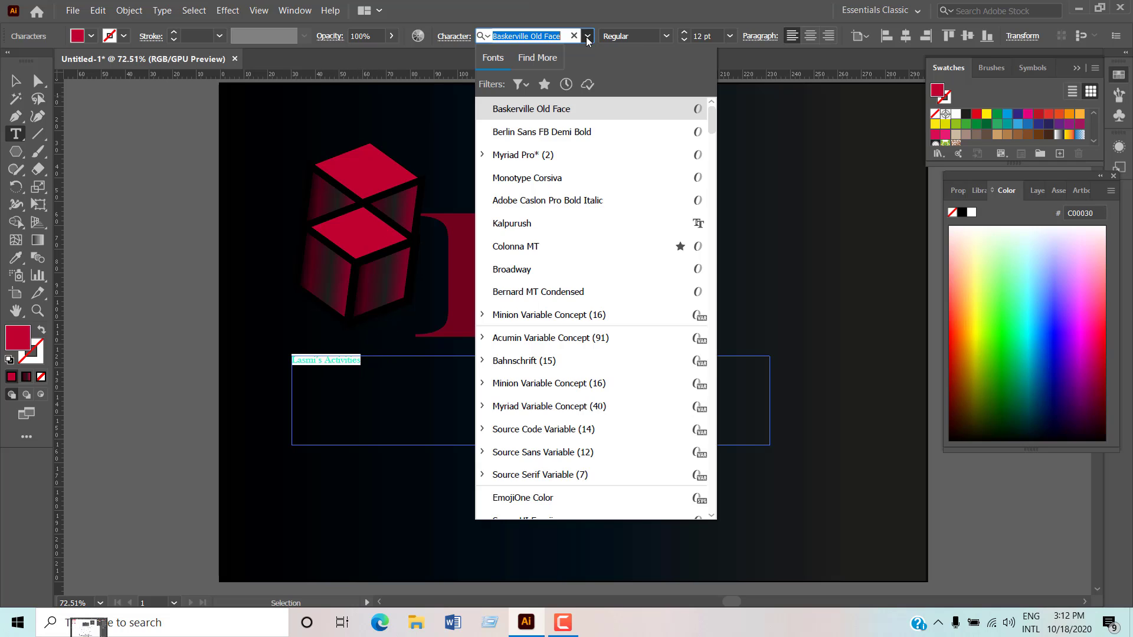
pyautogui.click(606, 201)
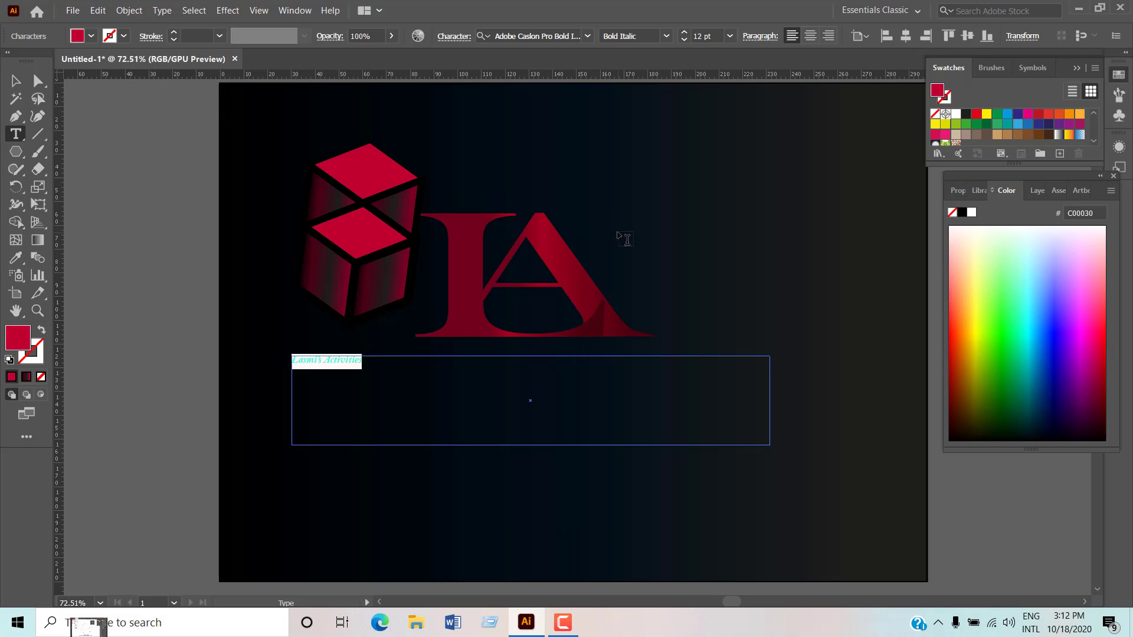
# - Expand the text below the logo into shapes with Object and Fill enabled
pyautogui.click(16, 81)
pyautogui.click(129, 11)
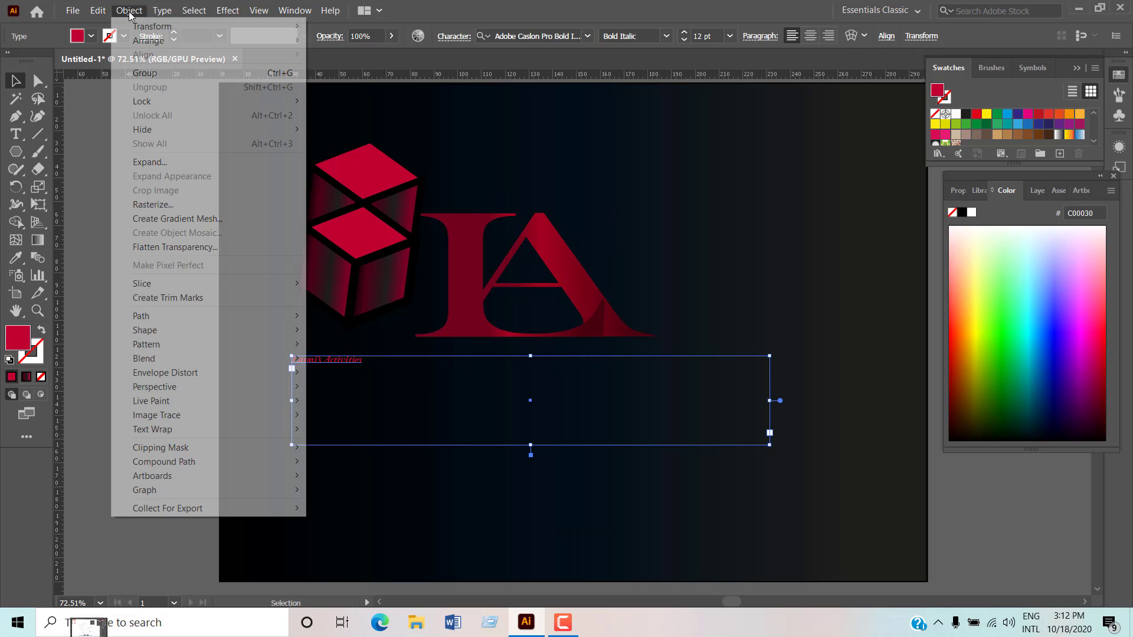
pyautogui.moveTo(182, 99)
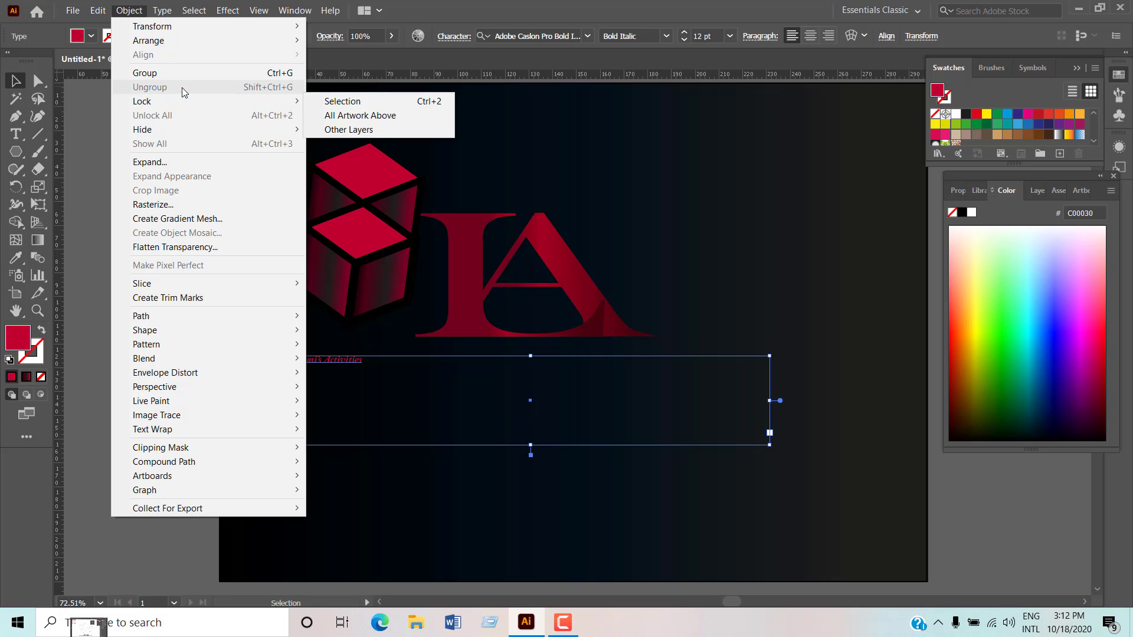
pyautogui.click(186, 162)
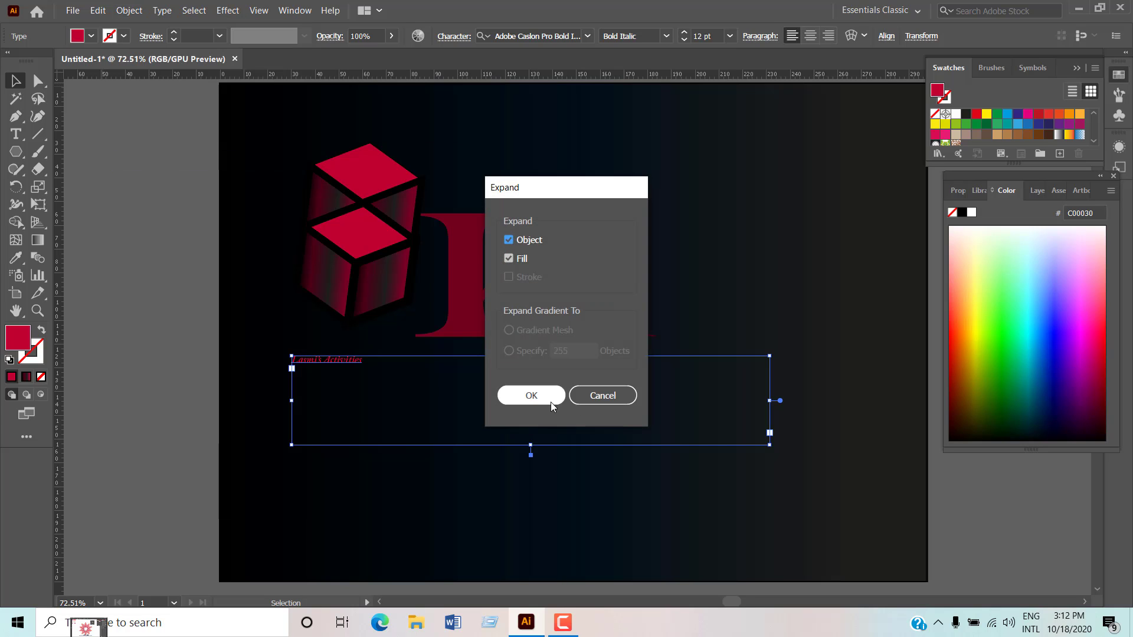
pyautogui.click(512, 394)
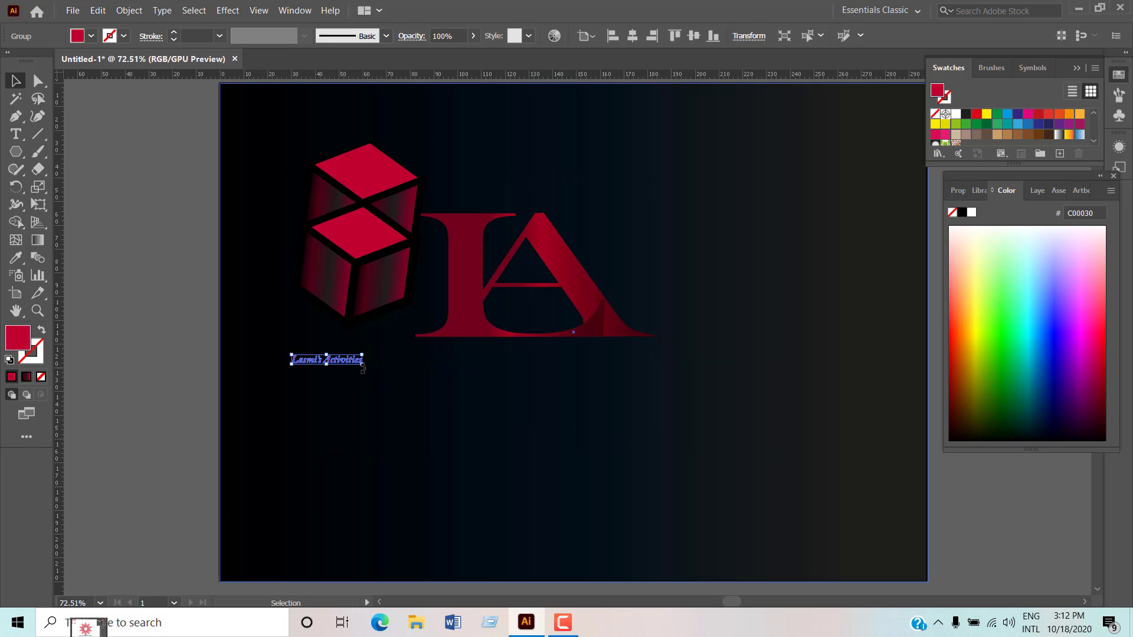
# - Enlarge the expanded text to span beneath the cubes and letters, and nudge it up close to the logo
pyautogui.moveTo(363, 366); pyautogui.dragTo(716, 406)
pyautogui.moveTo(543, 391); pyautogui.dragTo(546, 384)
pyautogui.click(685, 302)
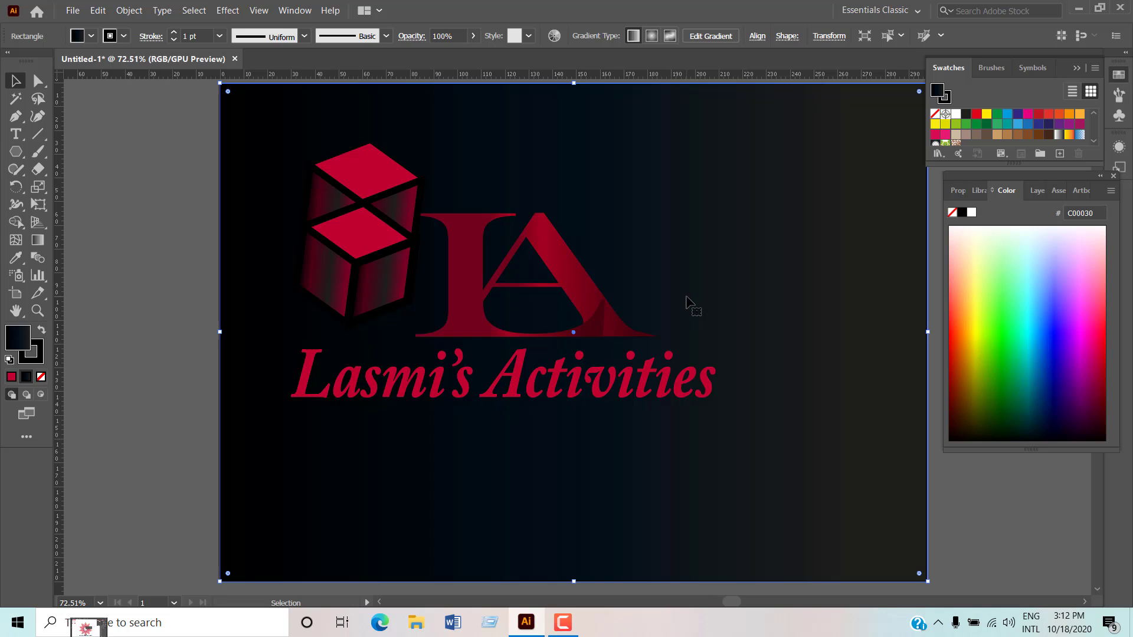
pyautogui.click(561, 288)
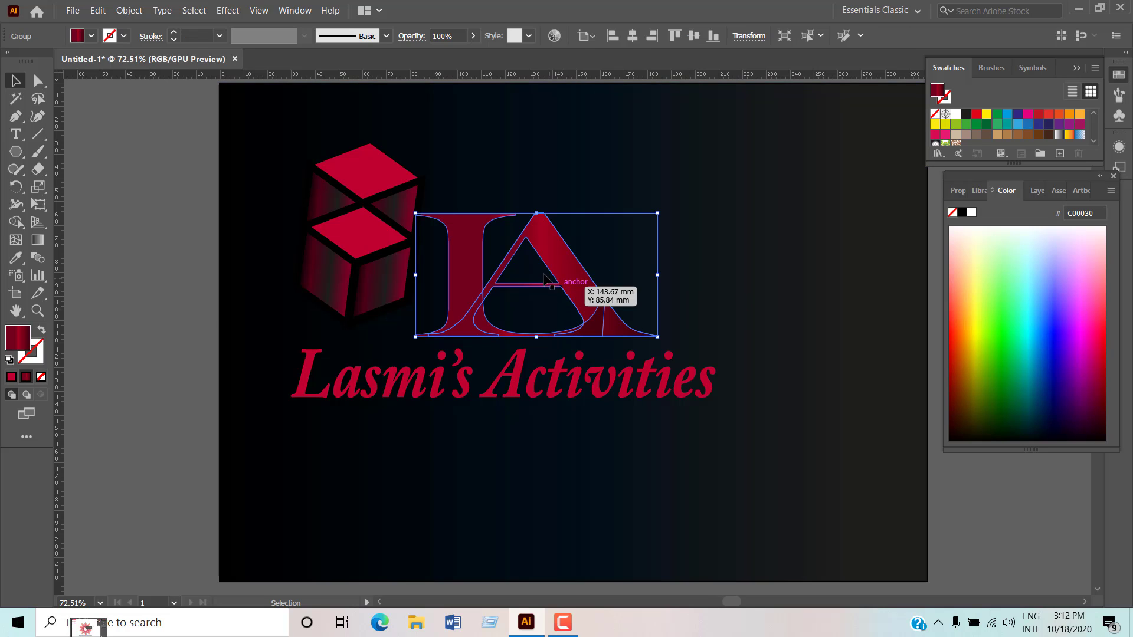
# - Apply a 3D Extrude & Bevel effect to the LA letters with a 50 pt depth and custom rotation of 0°, -1° and -7°
pyautogui.click(137, 11)
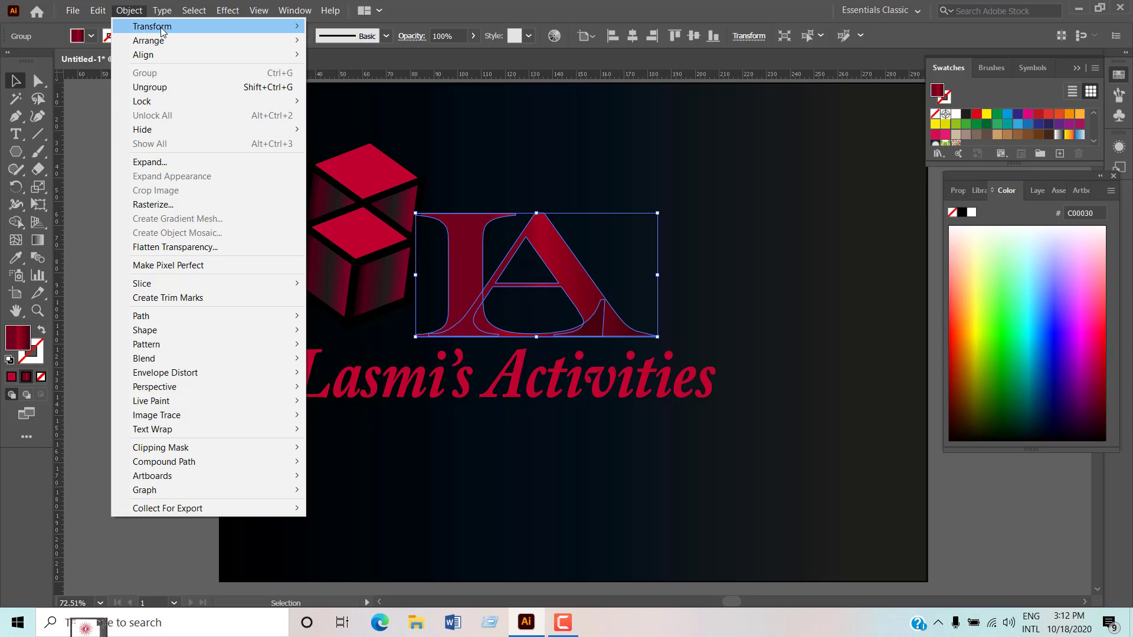
pyautogui.click(225, 12)
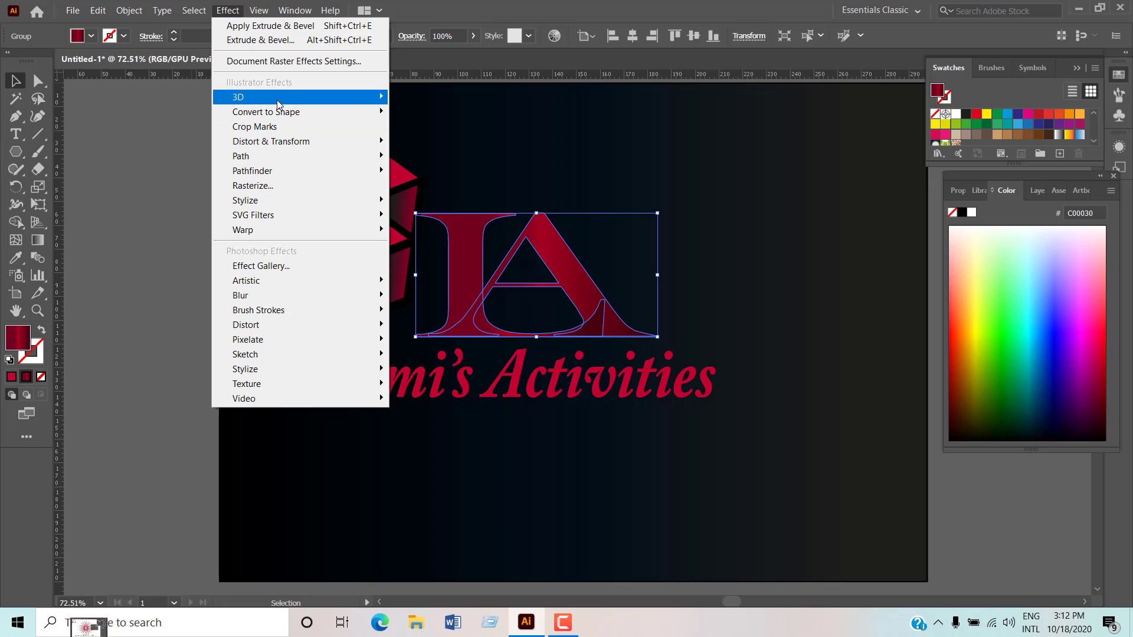
pyautogui.moveTo(278, 97)
pyautogui.click(438, 98)
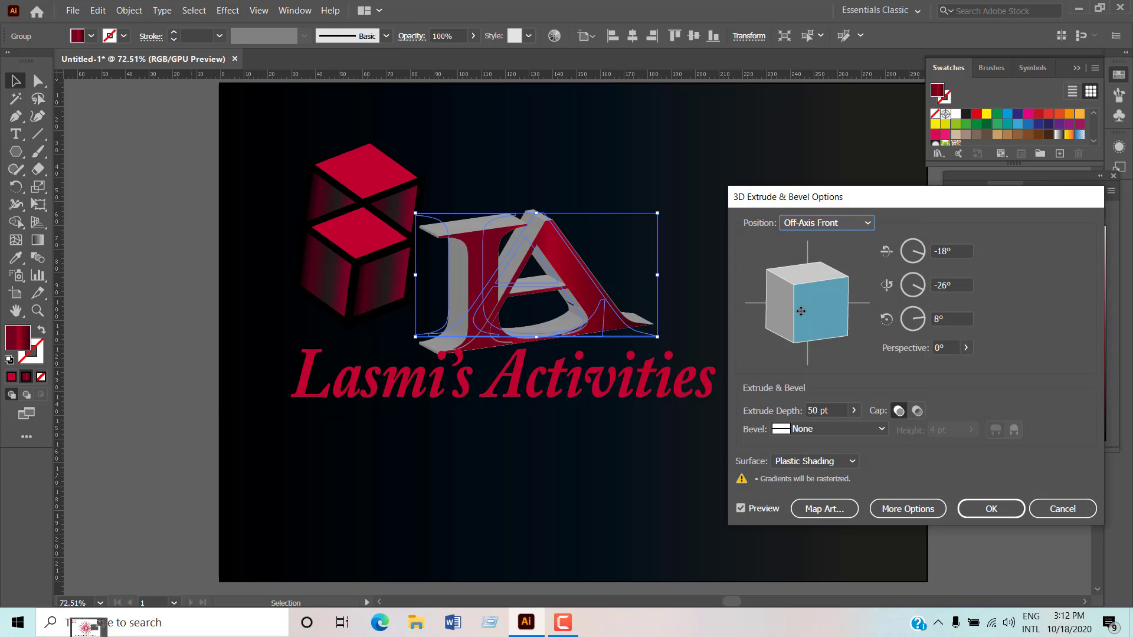
pyautogui.moveTo(801, 311)
pyautogui.mouseDown()
pyautogui.moveTo(786, 293)
pyautogui.moveTo(791, 318)
pyautogui.moveTo(784, 305)
pyautogui.moveTo(822, 316)
pyautogui.moveTo(813, 292)
pyautogui.mouseUp()
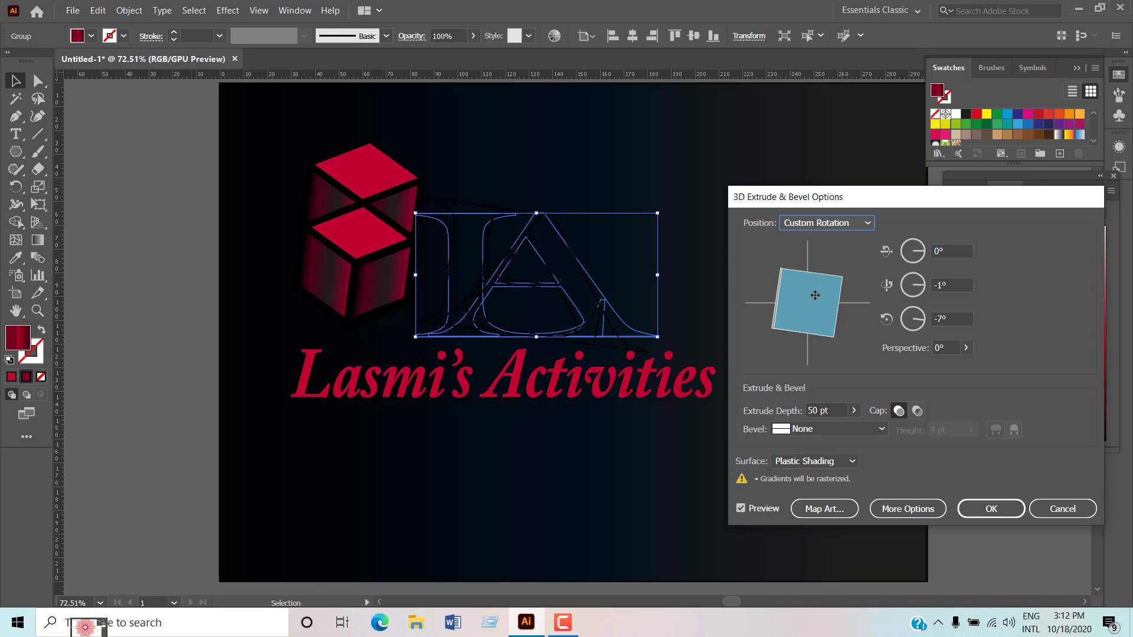
pyautogui.click(991, 509)
# - Rotate the extruded LA letters slightly counterclockwise to level them above the caption
pyautogui.click(720, 237)
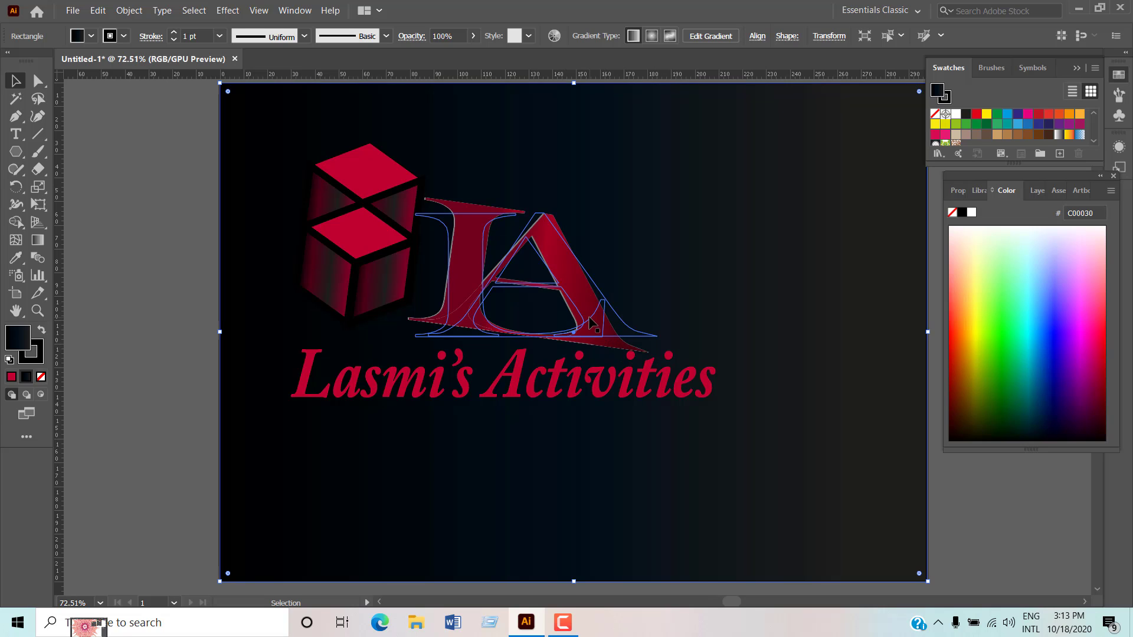
pyautogui.click(647, 344)
pyautogui.moveTo(663, 343); pyautogui.dragTo(686, 332)
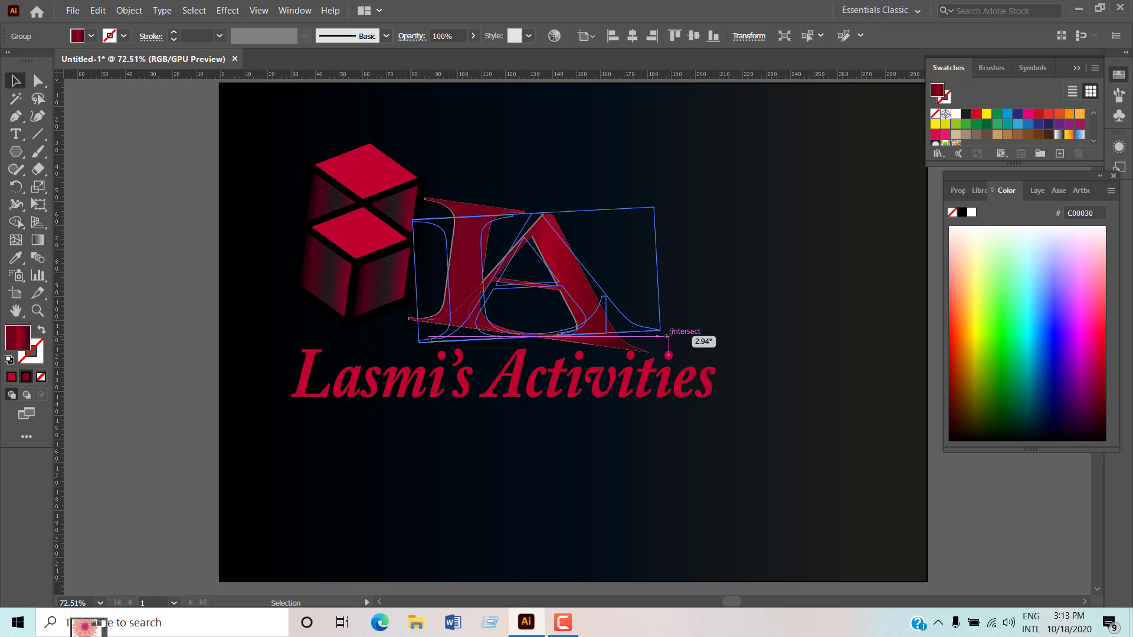